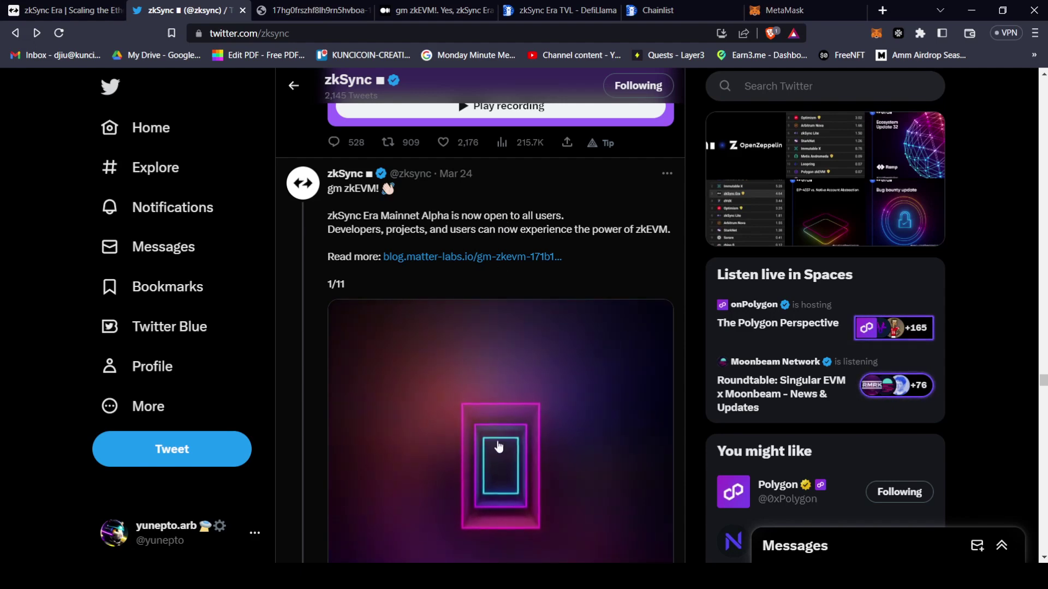
- Read the zkSync blog post's getting-started section, highlighting the warning not to put a lot of funds at risk
{"action": "left_click", "coordinate": [496, 577]}
{"action": "left_click", "coordinate": [497, 576]}
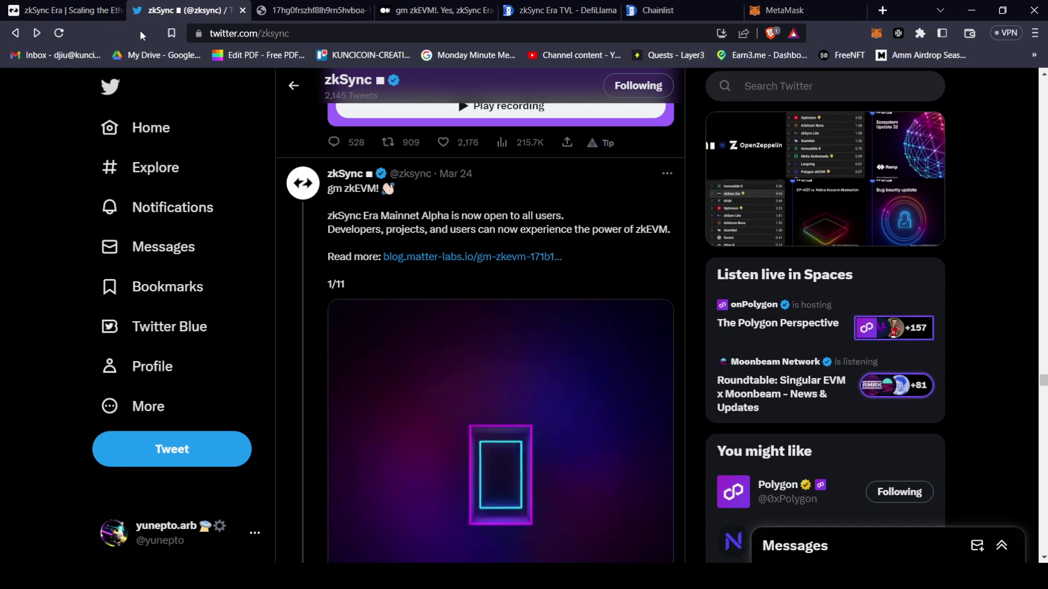
{"action": "left_click", "coordinate": [73, 5]}
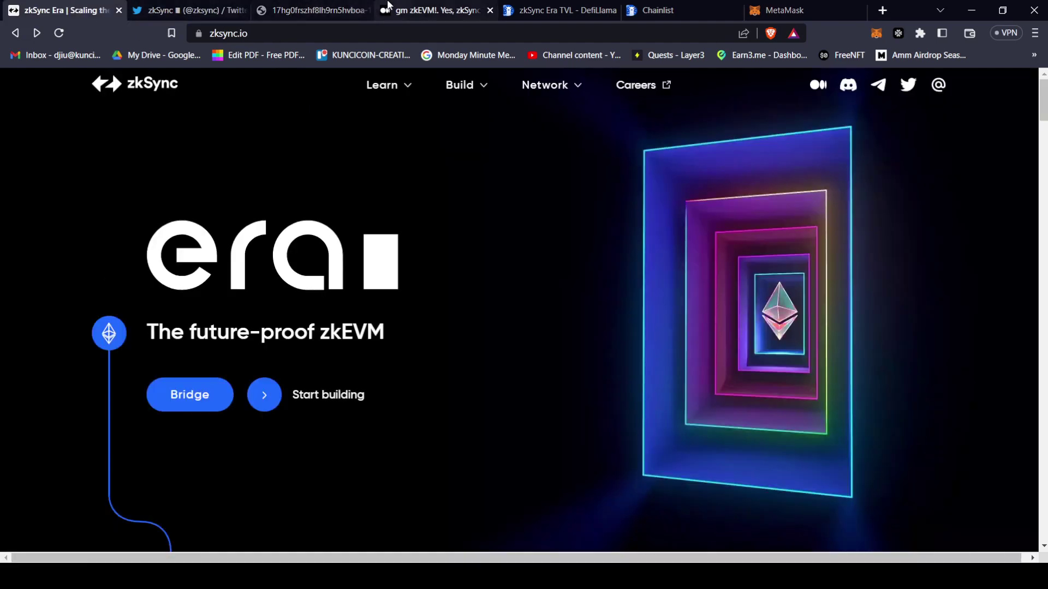
{"action": "left_click", "coordinate": [387, 9]}
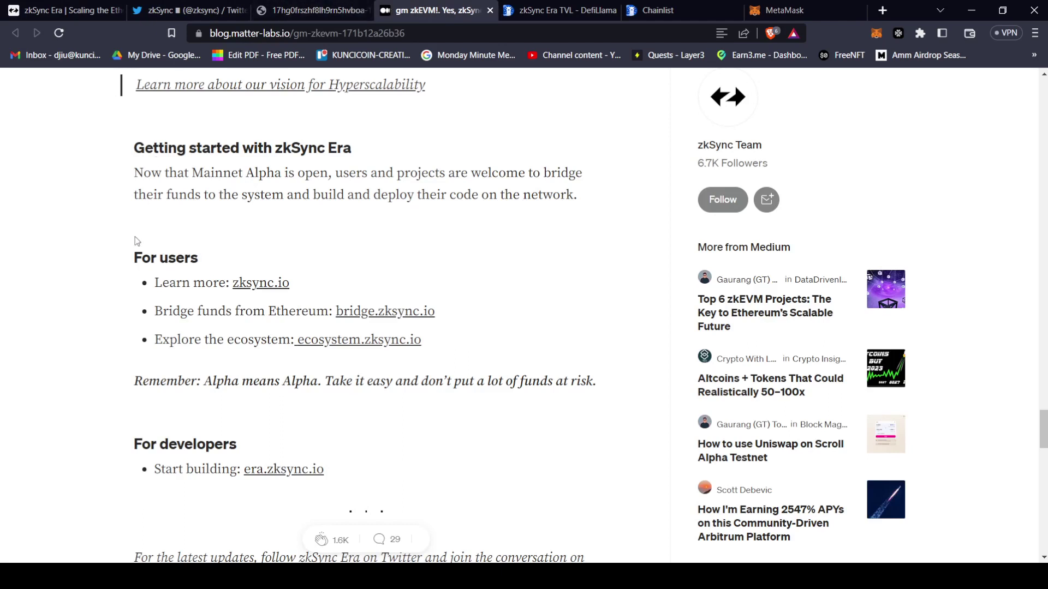
{"action": "left_click_drag", "start_coordinate": [135, 381], "coordinate": [609, 382]}
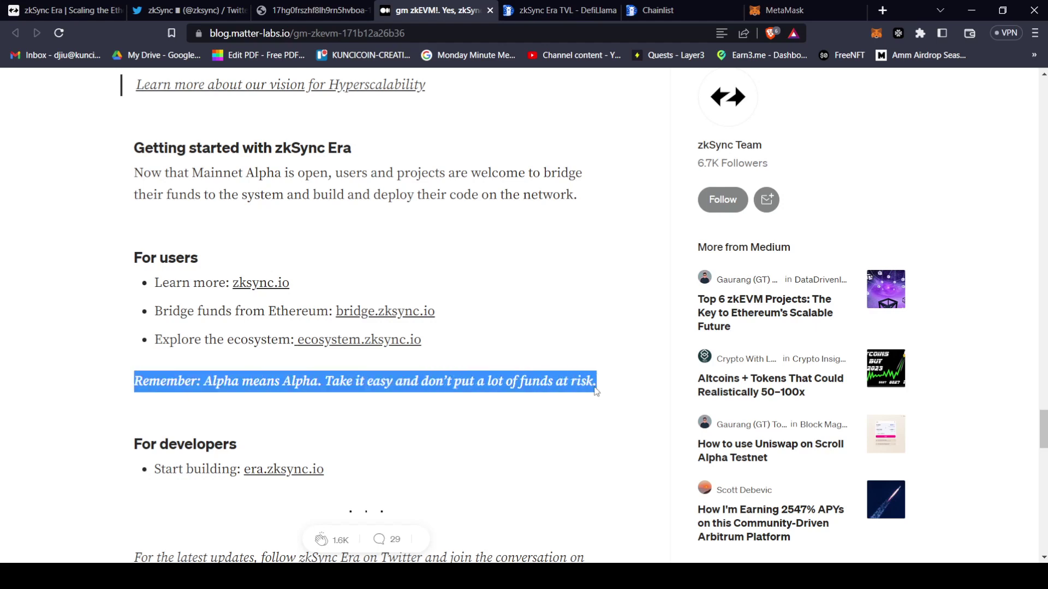
{"action": "left_click", "coordinate": [167, 387]}
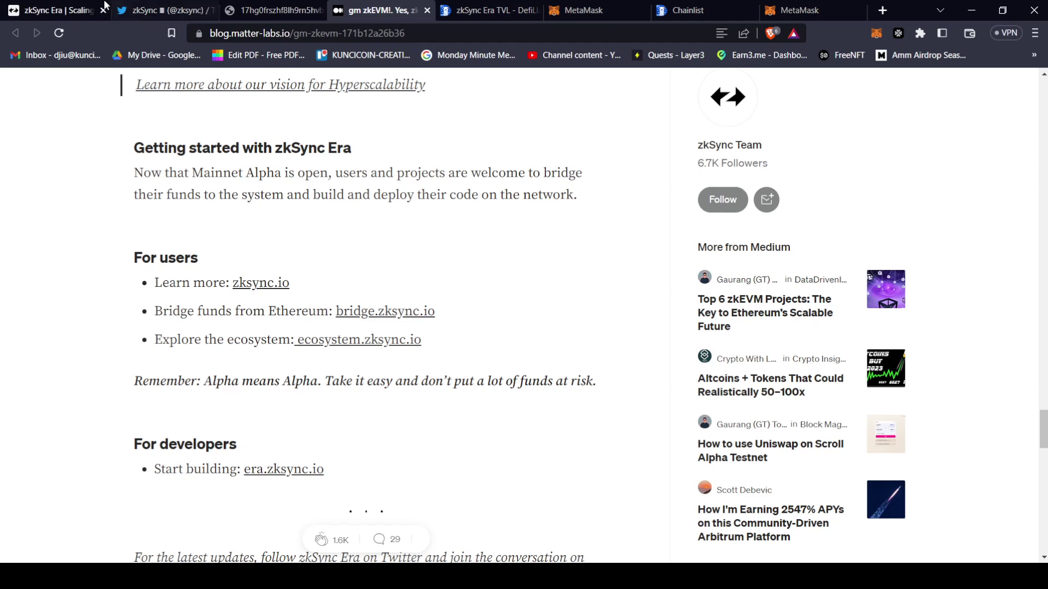
- Look through the zkSync homepage down to the ecosystem partners and return to its beginning
{"action": "left_click", "coordinate": [60, 10]}
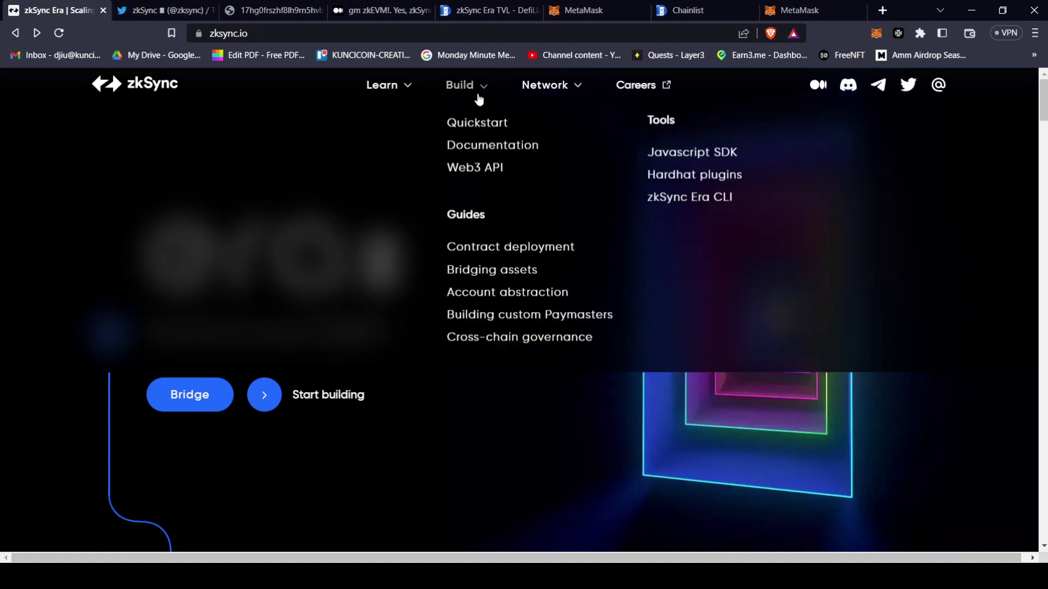
{"action": "scroll", "coordinate": [601, 213], "scroll_direction": "down", "scroll_amount": 15}
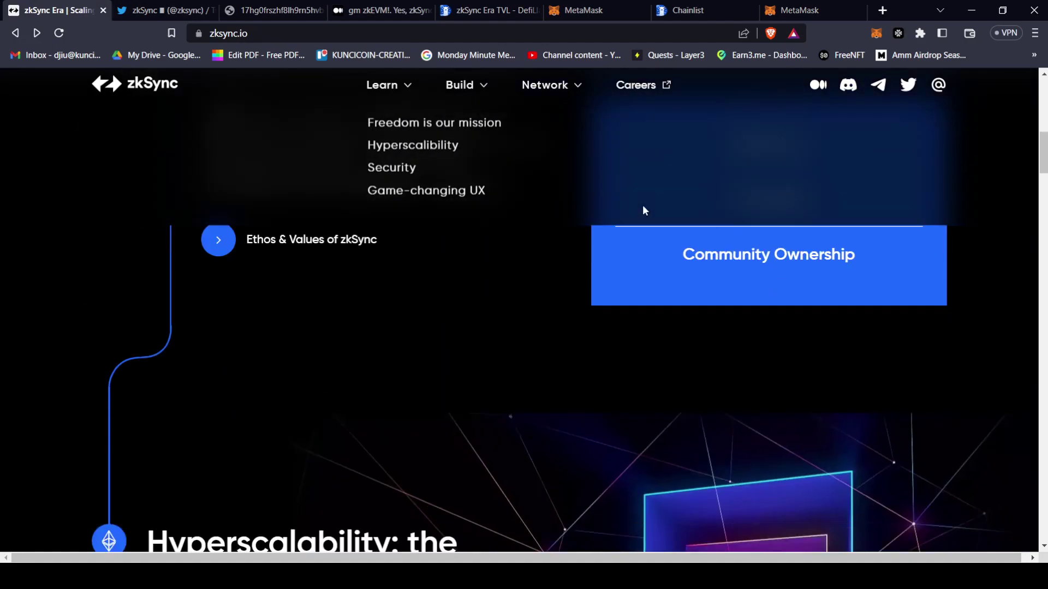
{"action": "scroll", "coordinate": [459, 240], "scroll_direction": "down", "scroll_amount": 20}
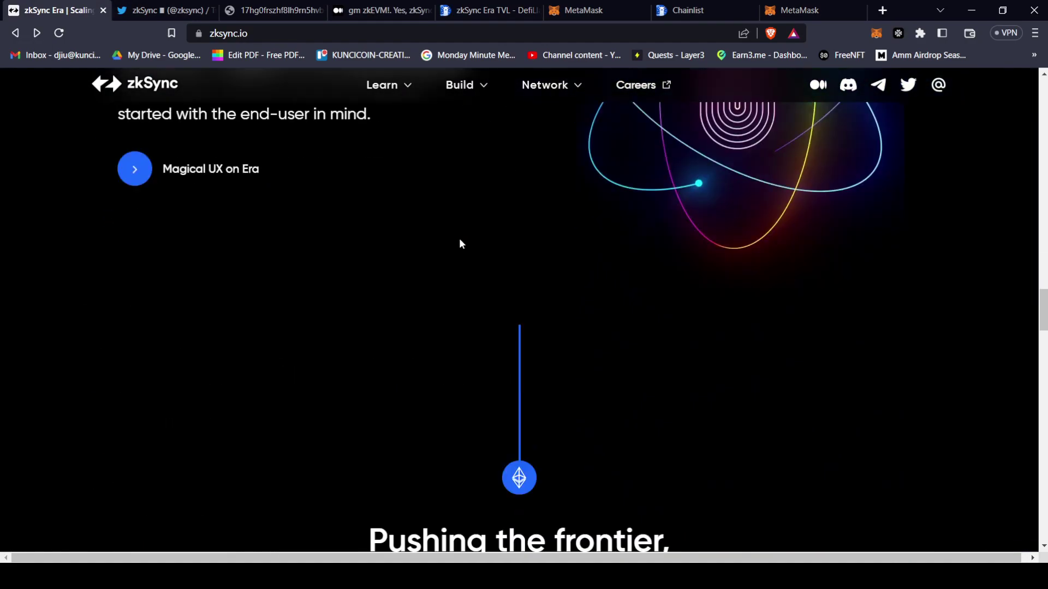
{"action": "scroll", "coordinate": [460, 239], "scroll_direction": "up", "scroll_amount": 2}
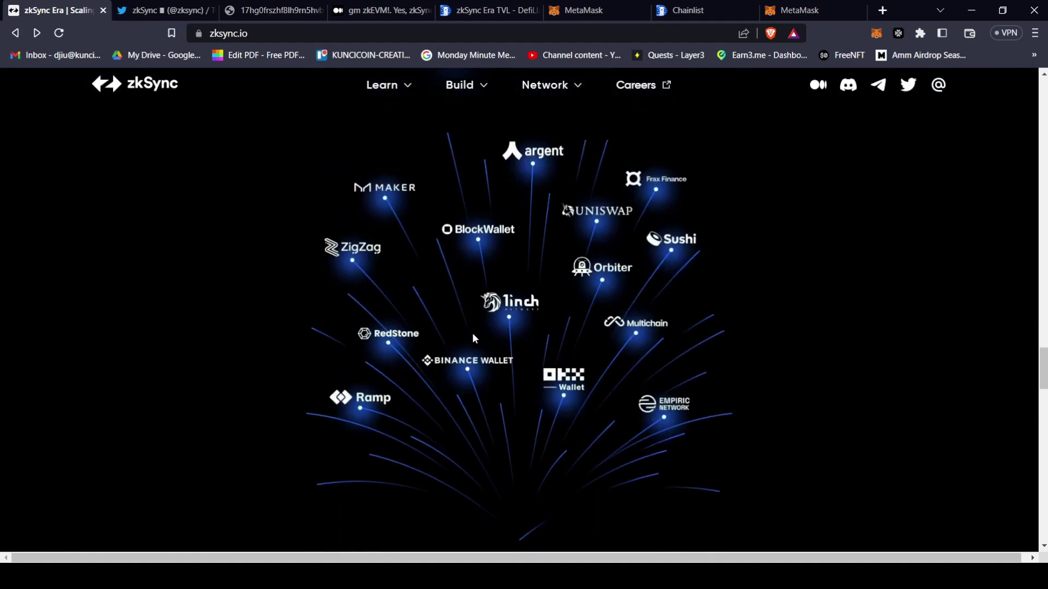
{"action": "scroll", "coordinate": [599, 389], "scroll_direction": "up", "scroll_amount": 18}
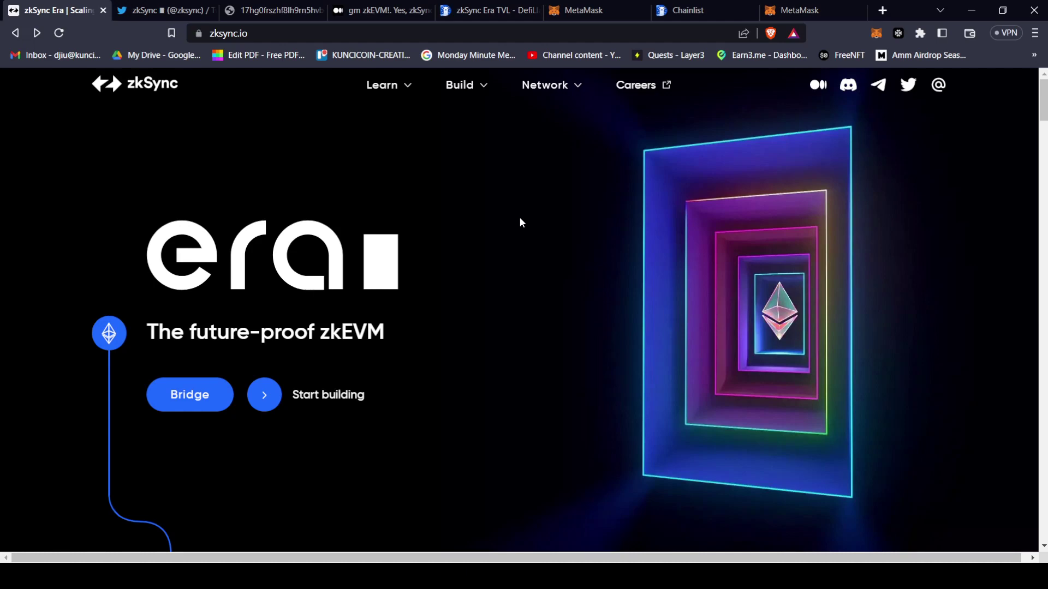
- Review the MetaMask wallet, the zkSync Era Mainnet entry on Chainlist and the matching network settings in MetaMask
{"action": "left_click", "coordinate": [573, 11]}
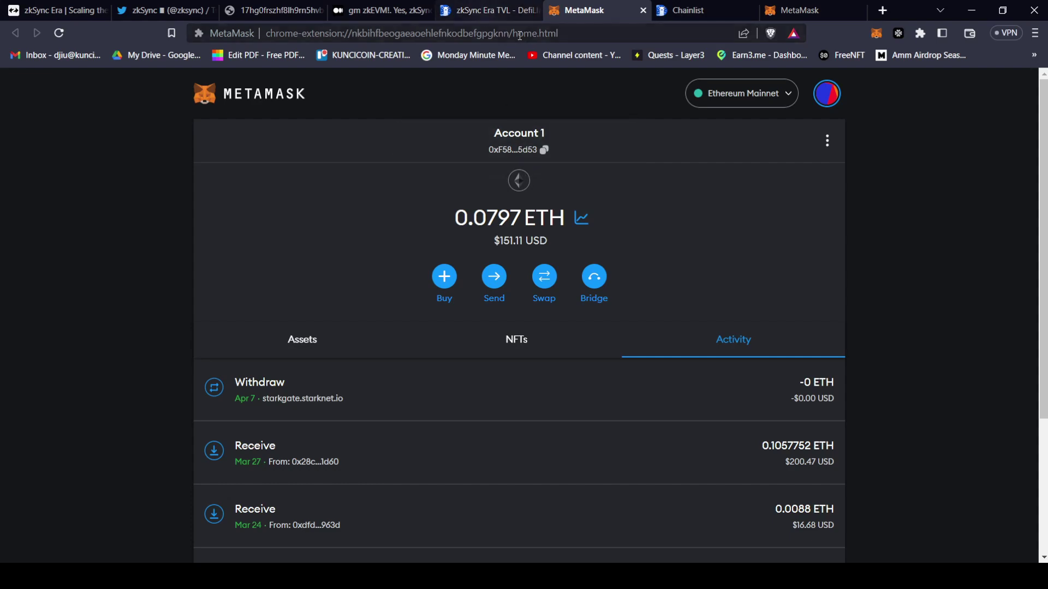
{"action": "left_click", "coordinate": [684, 4]}
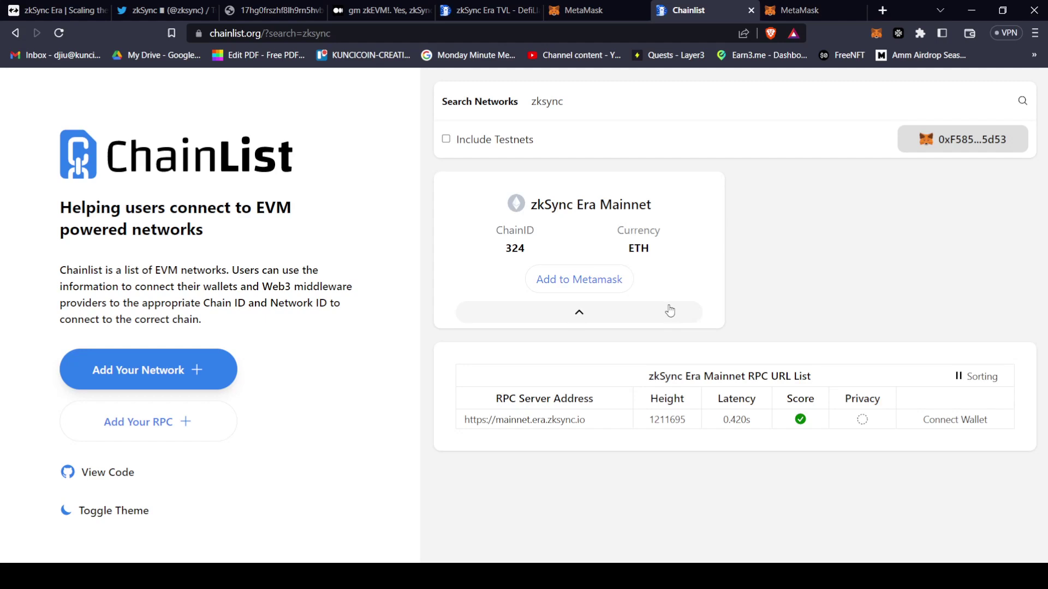
{"action": "left_click", "coordinate": [784, 7]}
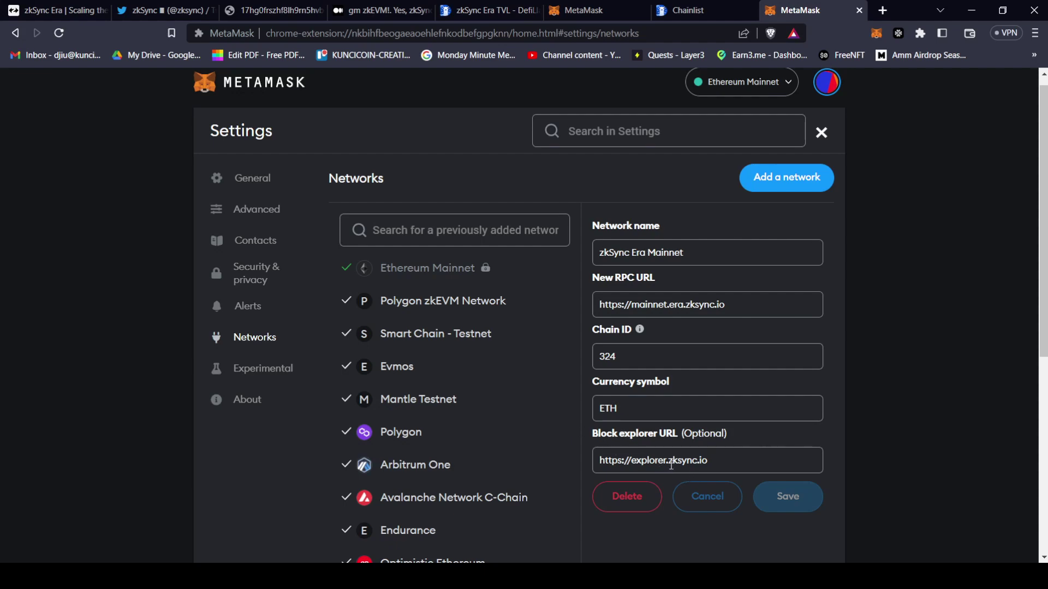
{"action": "left_click", "coordinate": [570, 7]}
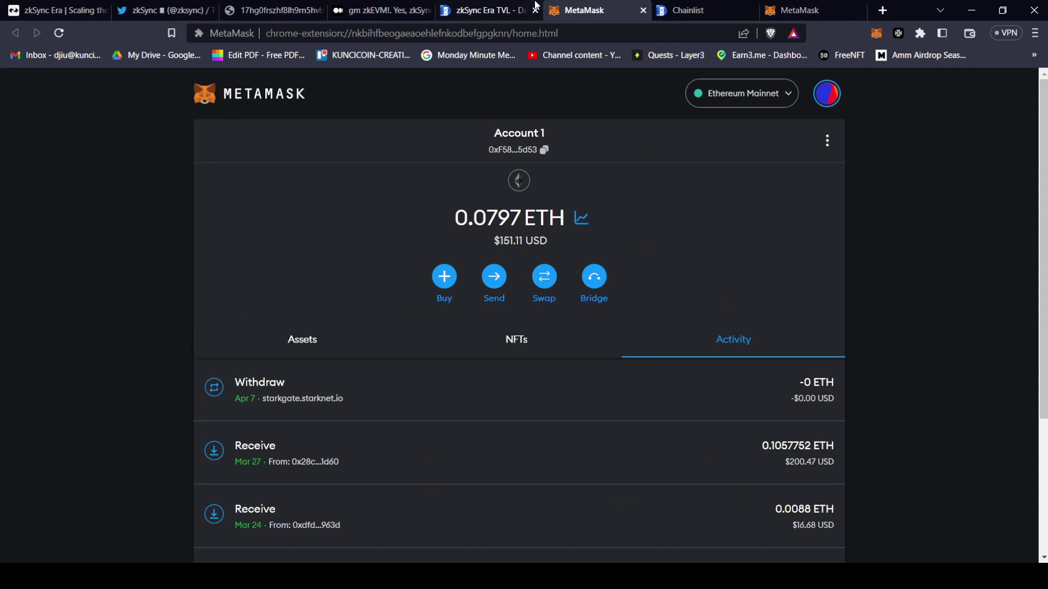
{"action": "left_click", "coordinate": [501, 12]}
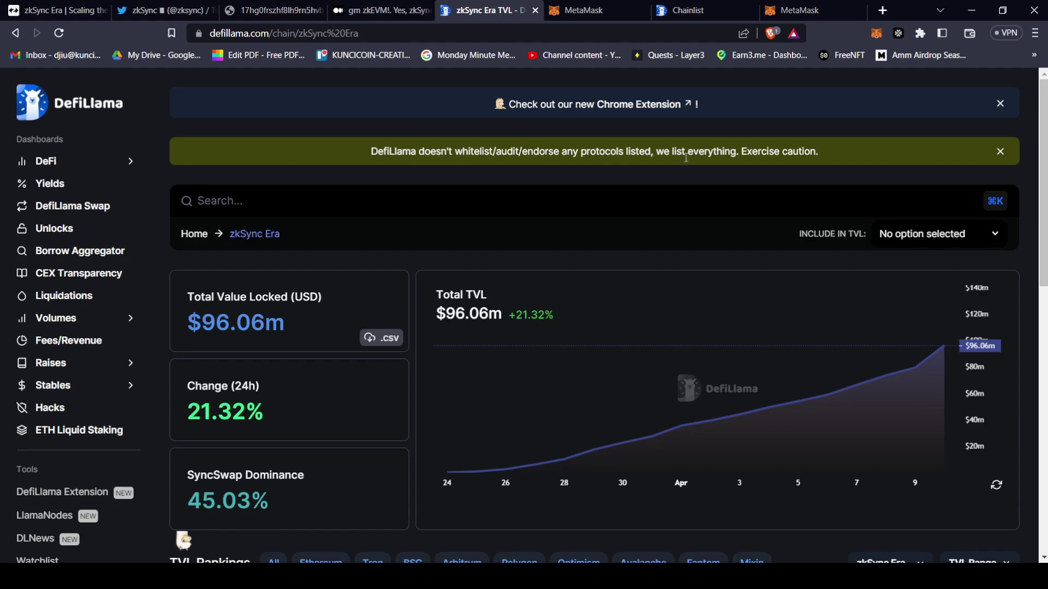
{"action": "left_click", "coordinate": [689, 9]}
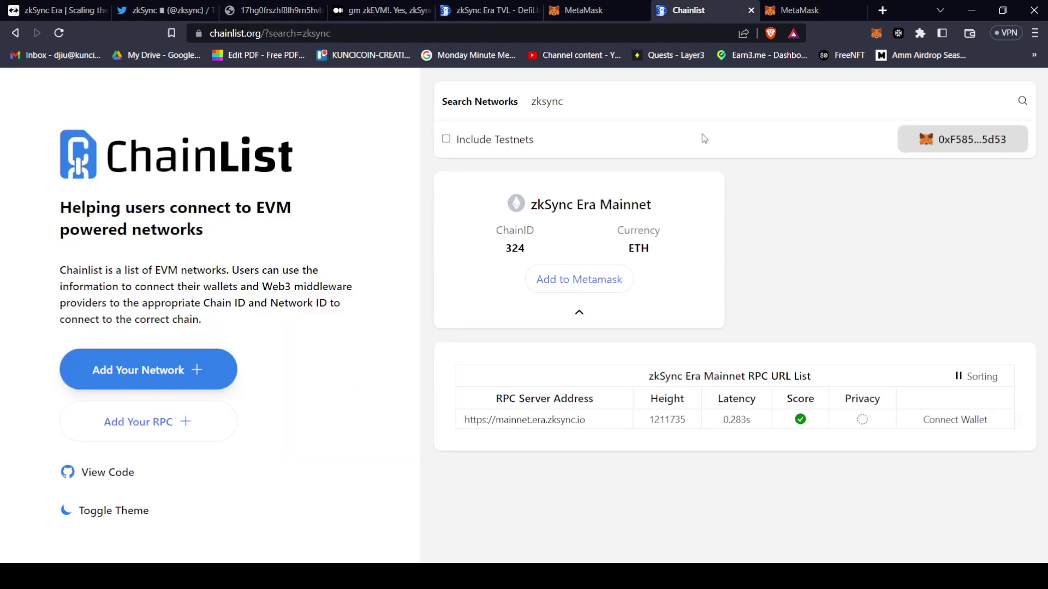
- Examine zkSync Era's total value locked and the protocol TVL rankings on DefiLlama
{"action": "left_click", "coordinate": [503, 7]}
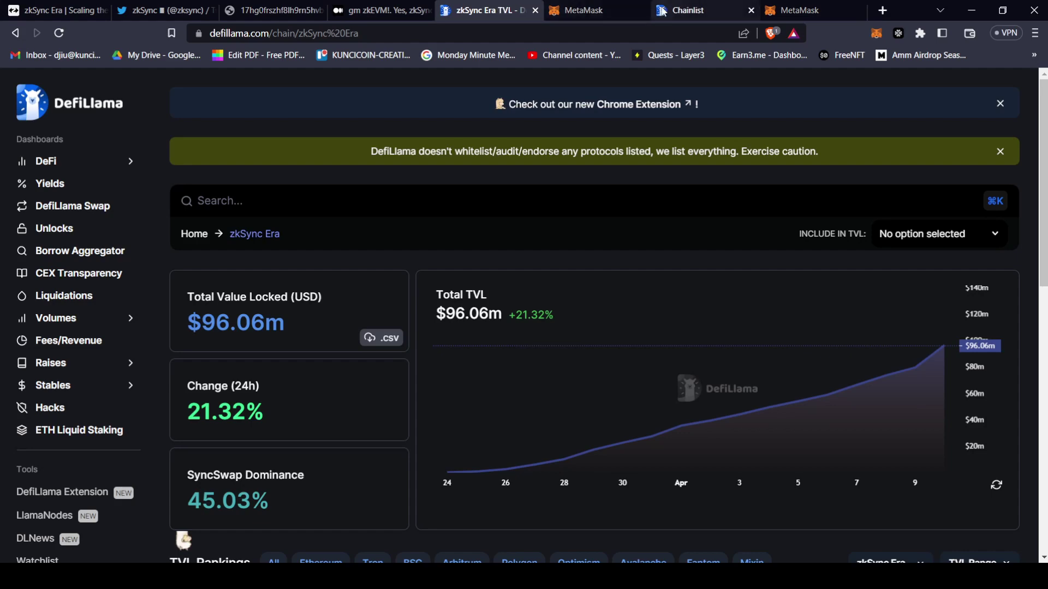
{"action": "scroll", "coordinate": [417, 122], "scroll_direction": "down", "scroll_amount": 1}
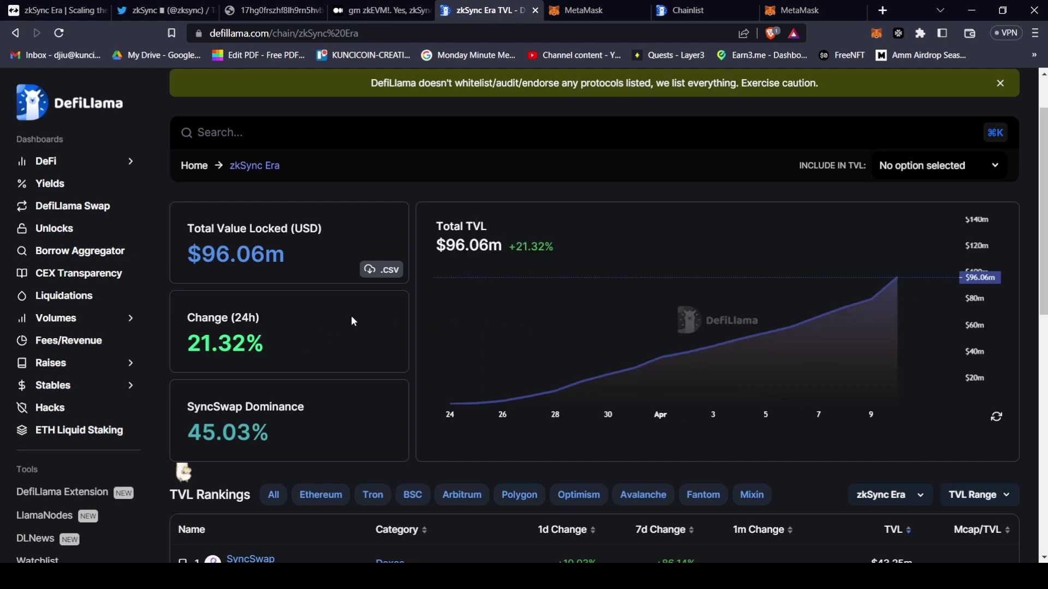
{"action": "scroll", "coordinate": [352, 321], "scroll_direction": "down", "scroll_amount": 3}
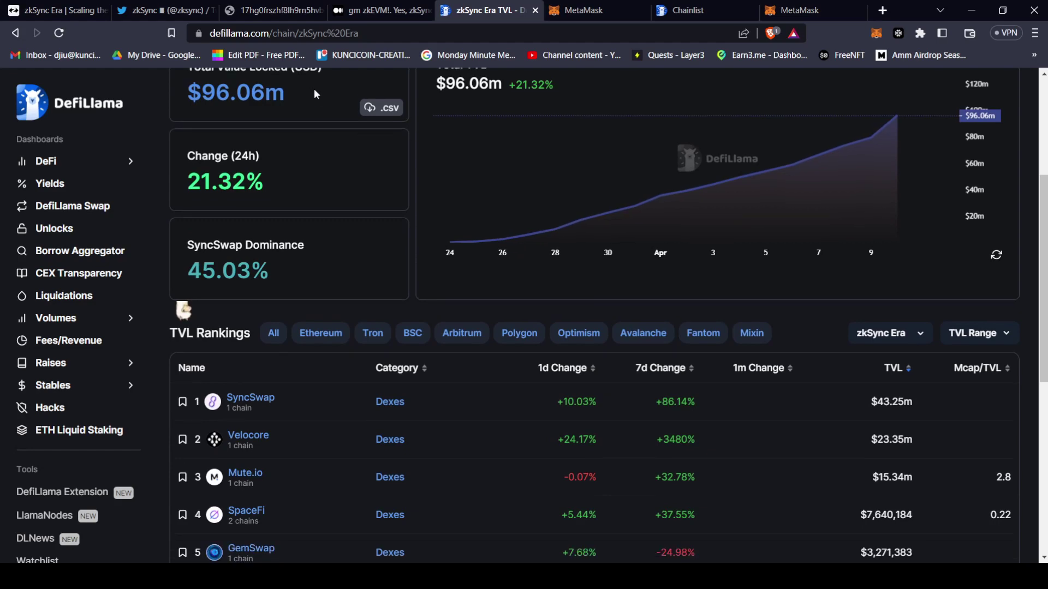
{"action": "scroll", "coordinate": [313, 100], "scroll_direction": "down", "scroll_amount": 5}
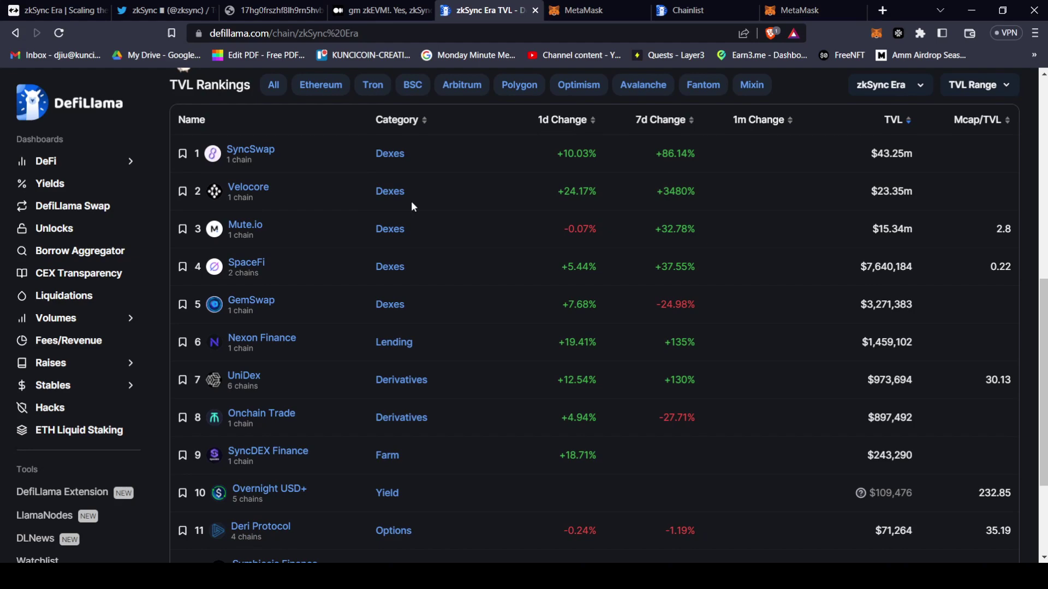
{"action": "scroll", "coordinate": [335, 215], "scroll_direction": "up", "scroll_amount": 9}
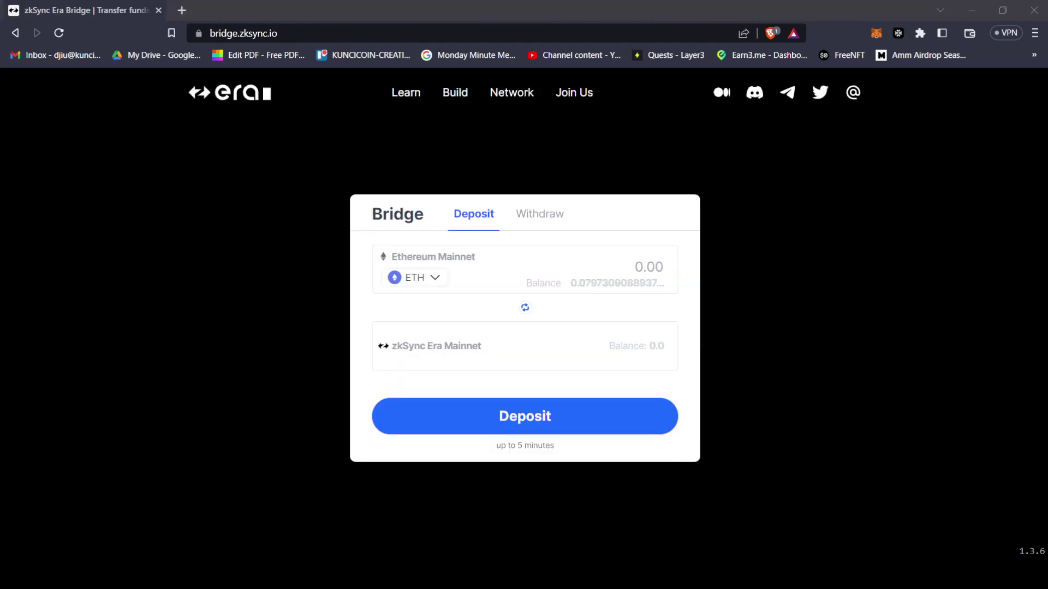
- Deposit 0.07 ETH from Ethereum Mainnet to zkSync Era Mainnet through the bridge
{"action": "left_click", "coordinate": [415, 561]}
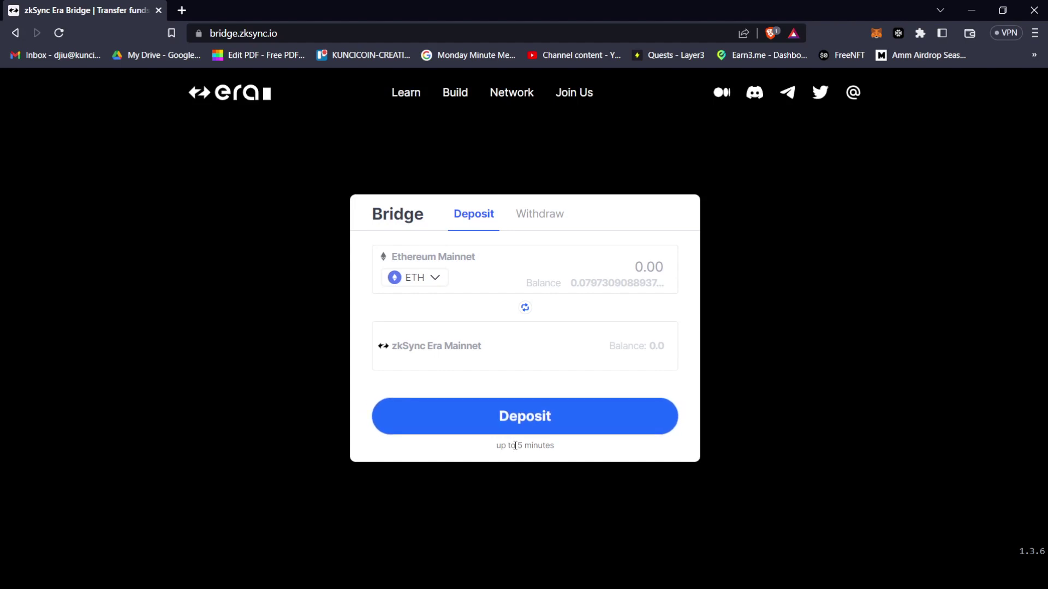
{"action": "left_click_drag", "start_coordinate": [496, 445], "coordinate": [584, 445]}
{"action": "left_click", "coordinate": [621, 456]}
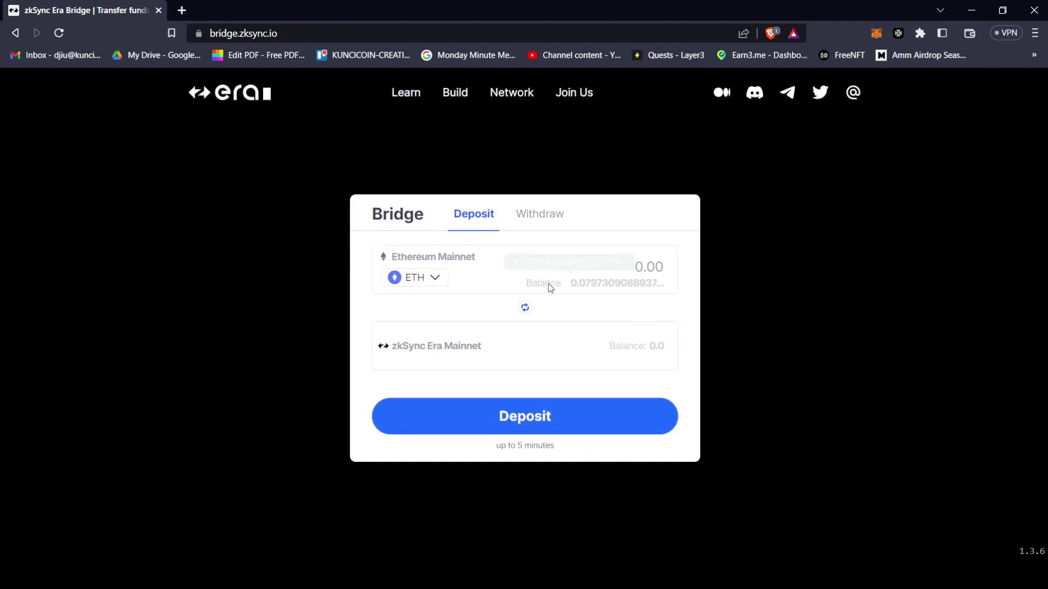
{"action": "left_click", "coordinate": [594, 284]}
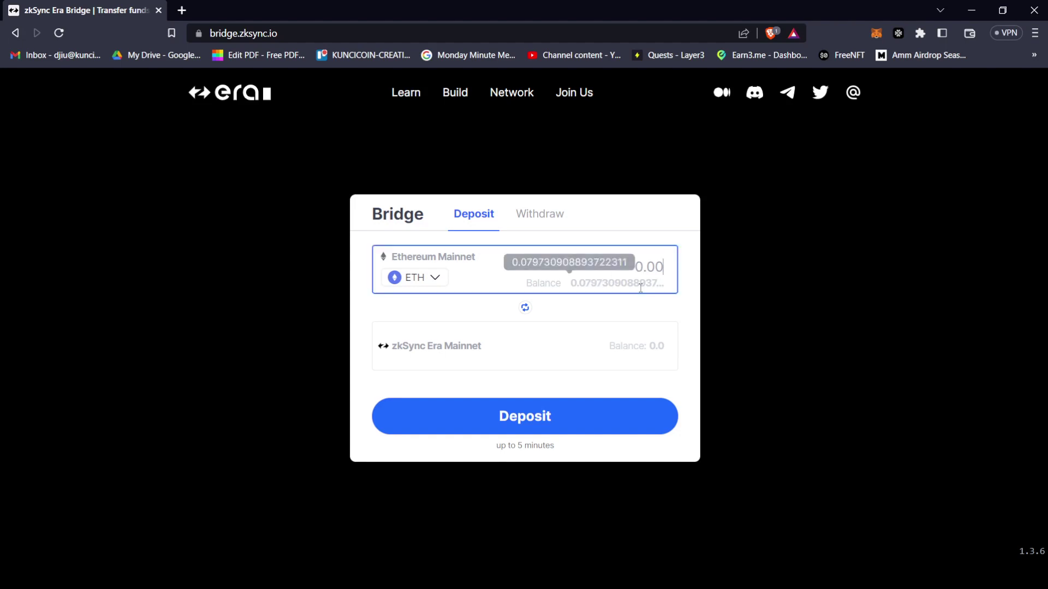
{"action": "type", "text": "0."}
{"action": "type", "text": "07"}
{"action": "left_click", "coordinate": [703, 257]}
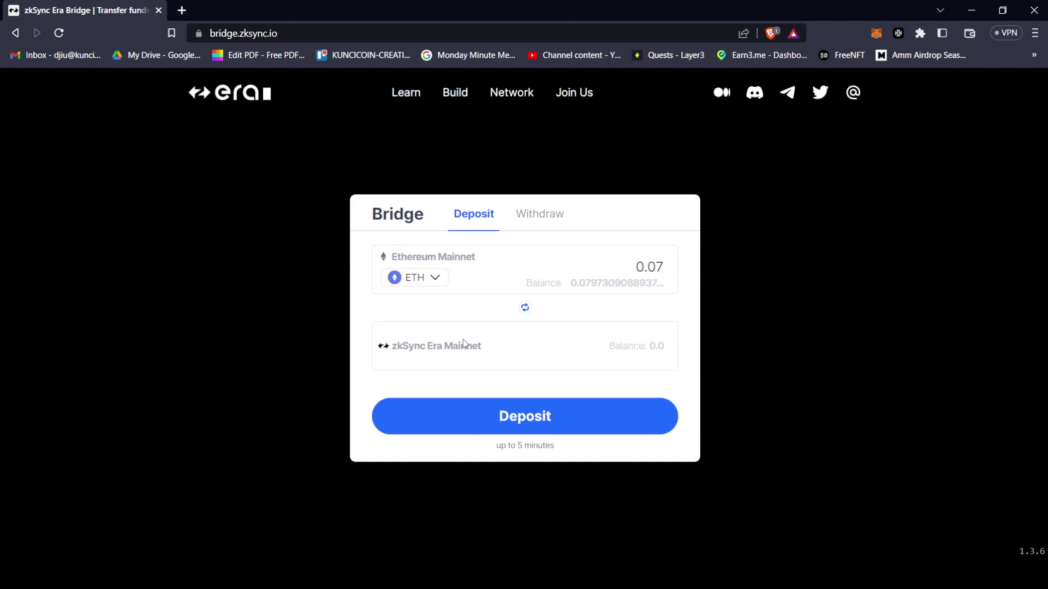
{"action": "left_click", "coordinate": [510, 425]}
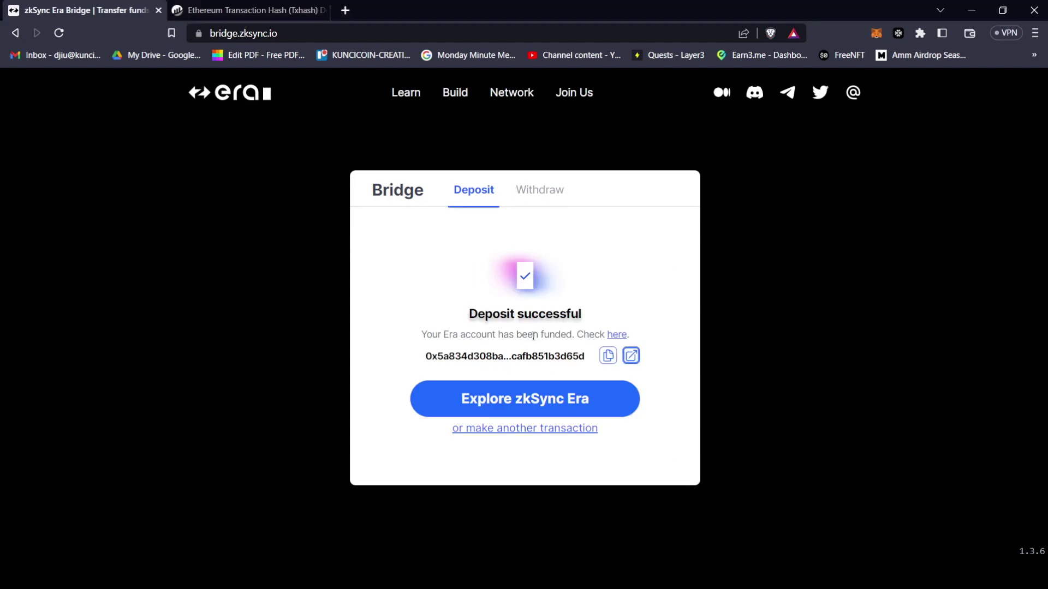
- Open the funded account's page on the zkSync Era block explorer and return to the bridge
{"action": "left_click", "coordinate": [504, 334]}
{"action": "left_click", "coordinate": [617, 337]}
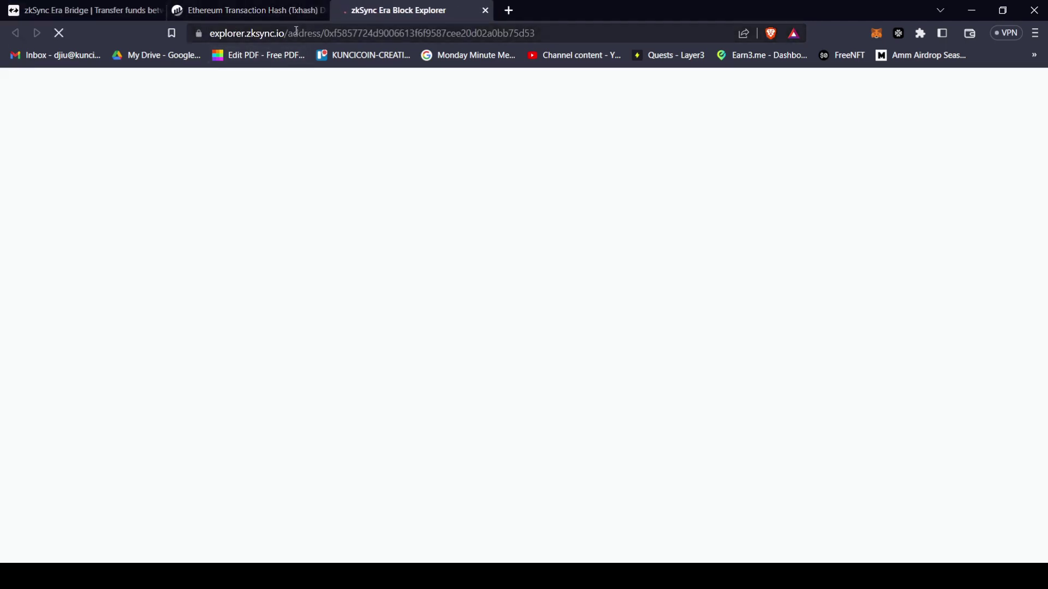
{"action": "left_click", "coordinate": [24, 10]}
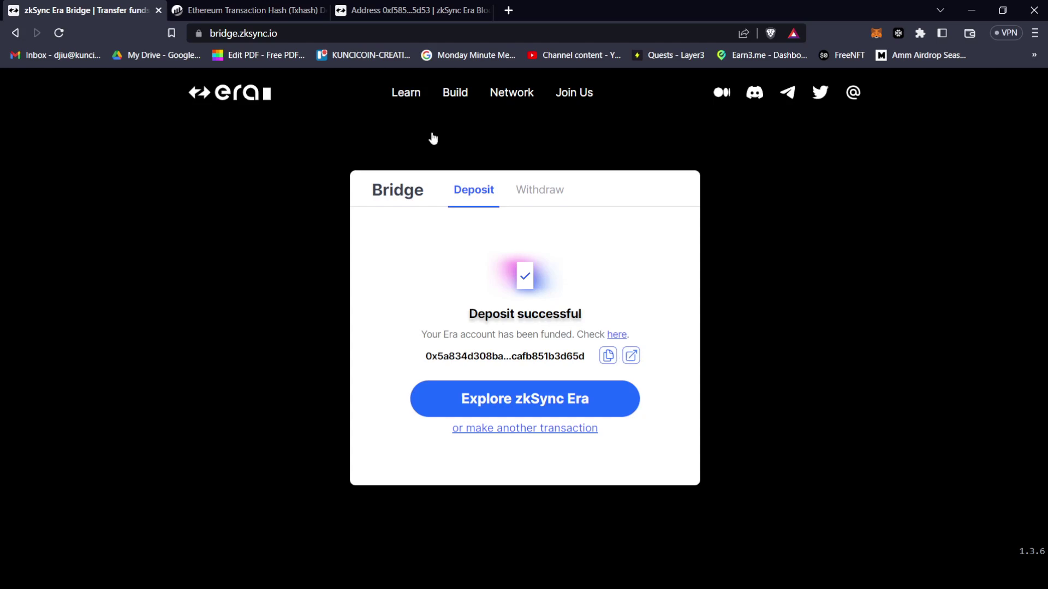
- Examine the deposit's transaction details on Etherscan, highlighting the transaction fee in dollars
{"action": "left_click", "coordinate": [270, 6]}
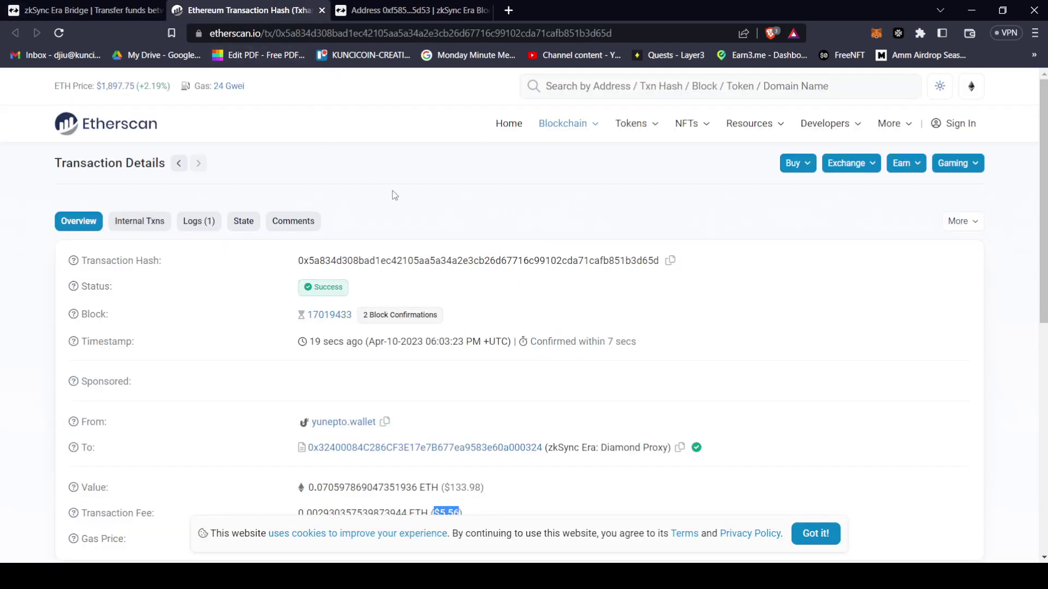
{"action": "scroll", "coordinate": [426, 302], "scroll_direction": "down", "scroll_amount": 3}
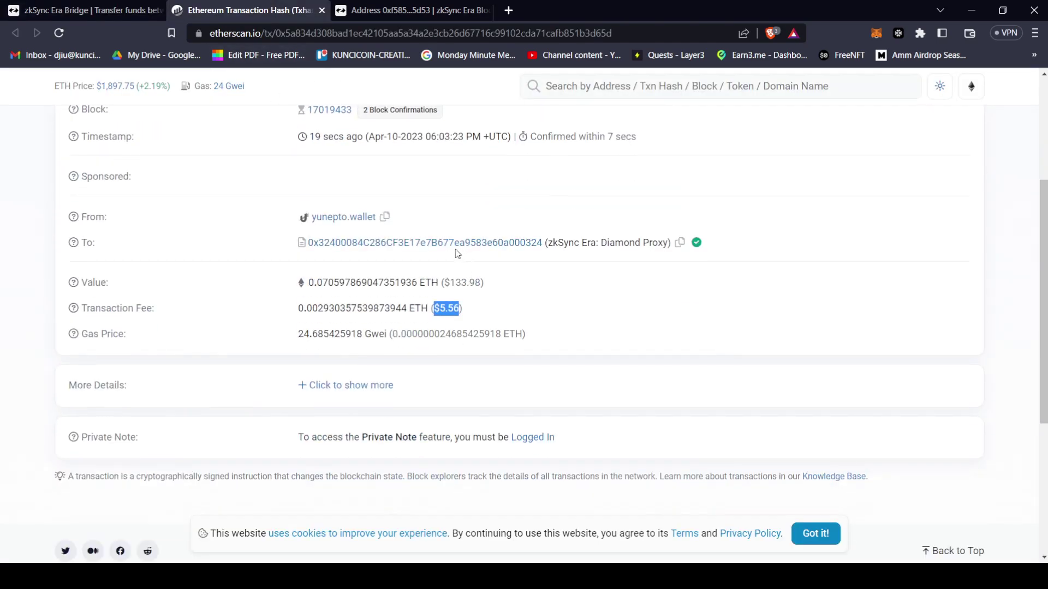
{"action": "scroll", "coordinate": [466, 254], "scroll_direction": "up", "scroll_amount": 1}
{"action": "left_click", "coordinate": [593, 361]}
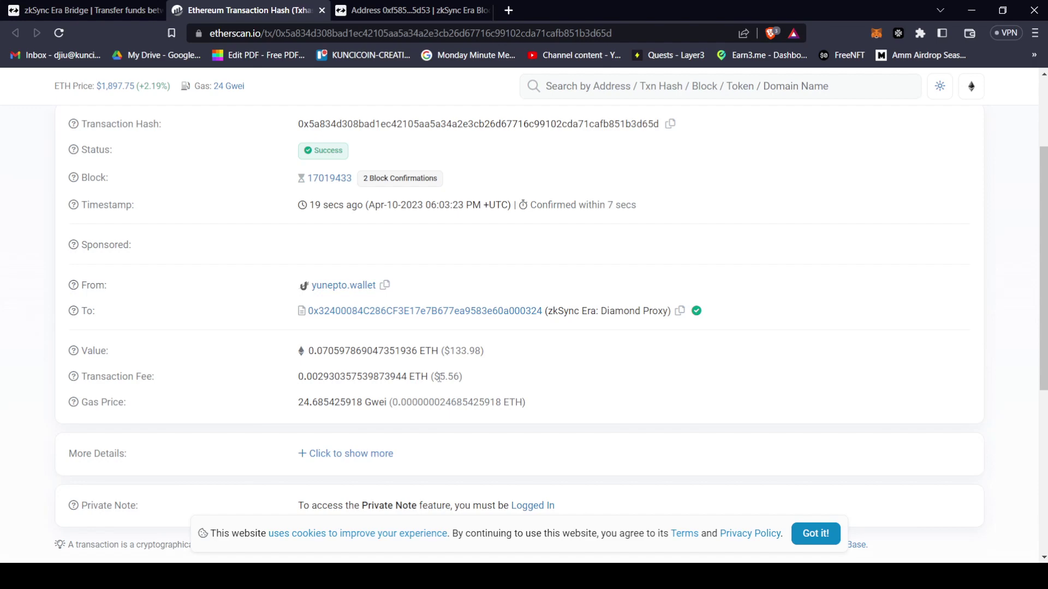
{"action": "left_click_drag", "start_coordinate": [439, 377], "coordinate": [474, 379]}
{"action": "left_click", "coordinate": [482, 380]}
{"action": "scroll", "coordinate": [409, 178], "scroll_direction": "up", "scroll_amount": 5}
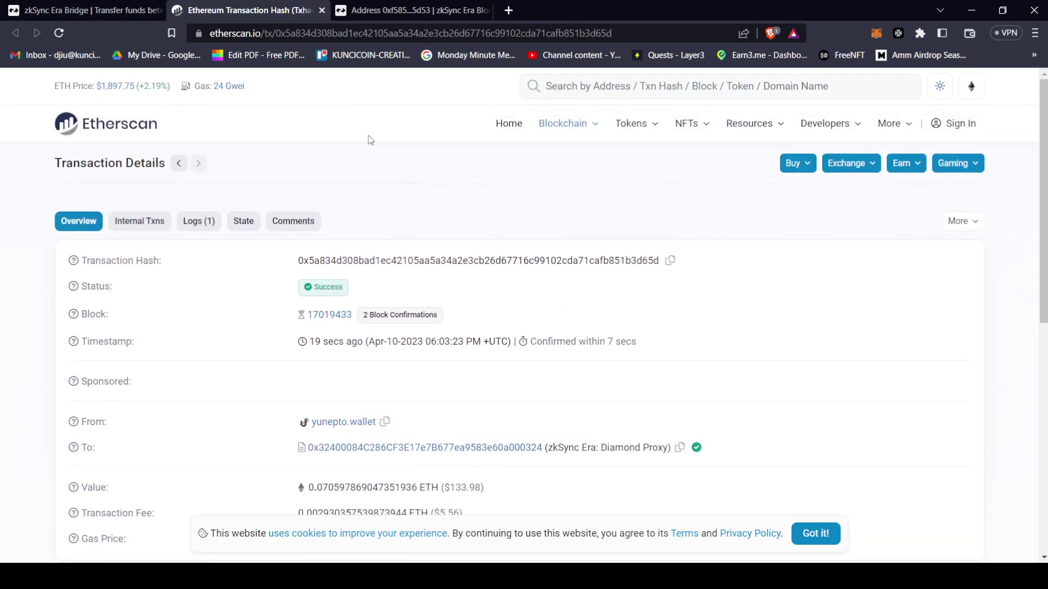
- Reopen the account's block explorer page from the deposit confirmation, close the old copy and place the new one after the Etherscan page
{"action": "left_click", "coordinate": [381, 10]}
{"action": "scroll", "coordinate": [382, 218], "scroll_direction": "down", "scroll_amount": 2}
{"action": "left_click", "coordinate": [82, 10]}
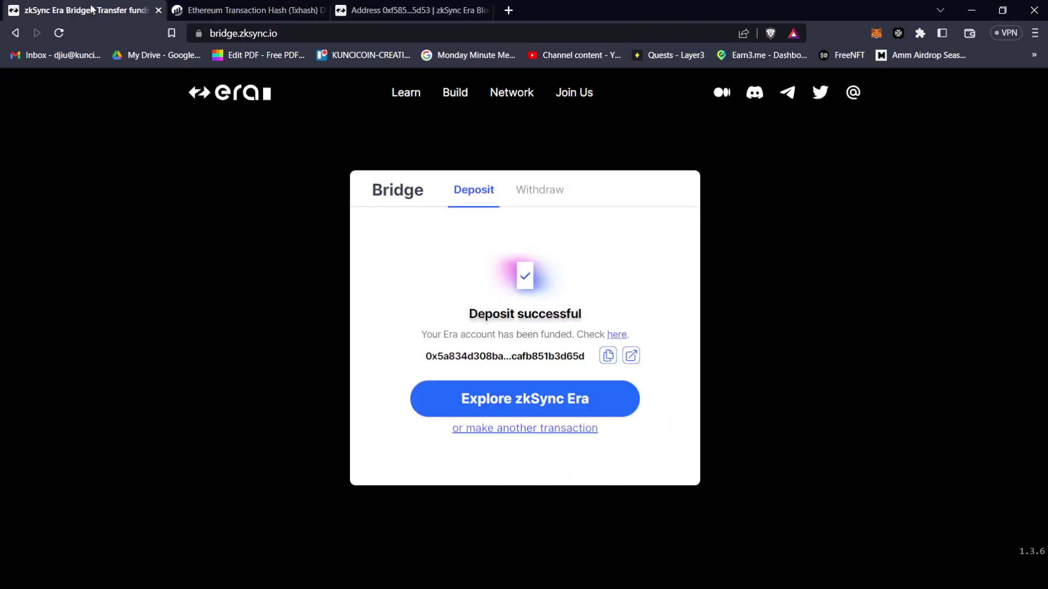
{"action": "left_click", "coordinate": [631, 356]}
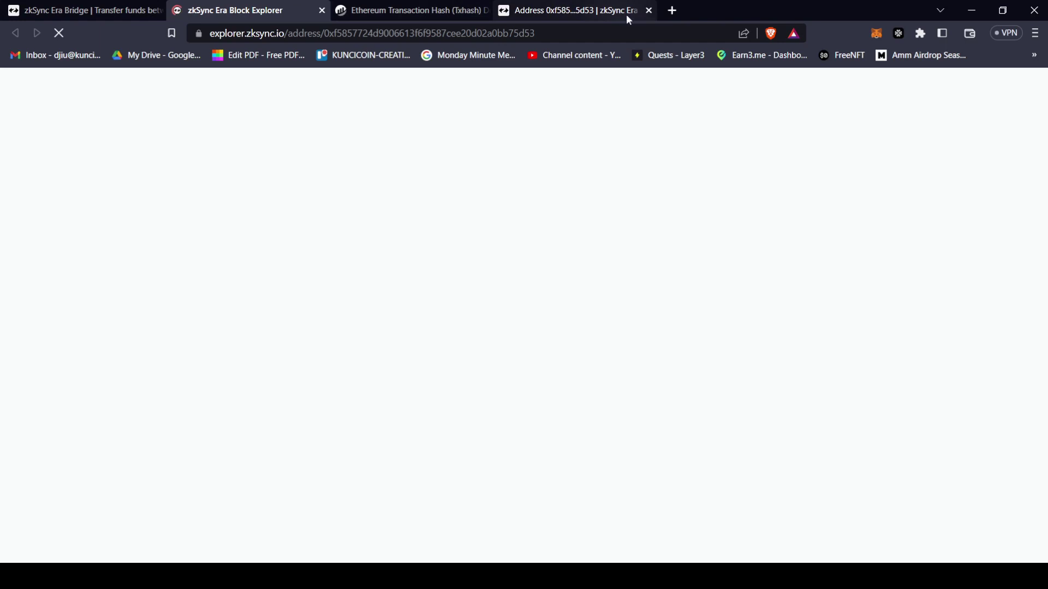
{"action": "left_click", "coordinate": [649, 10]}
{"action": "left_click_drag", "start_coordinate": [252, 9], "coordinate": [406, 10]}
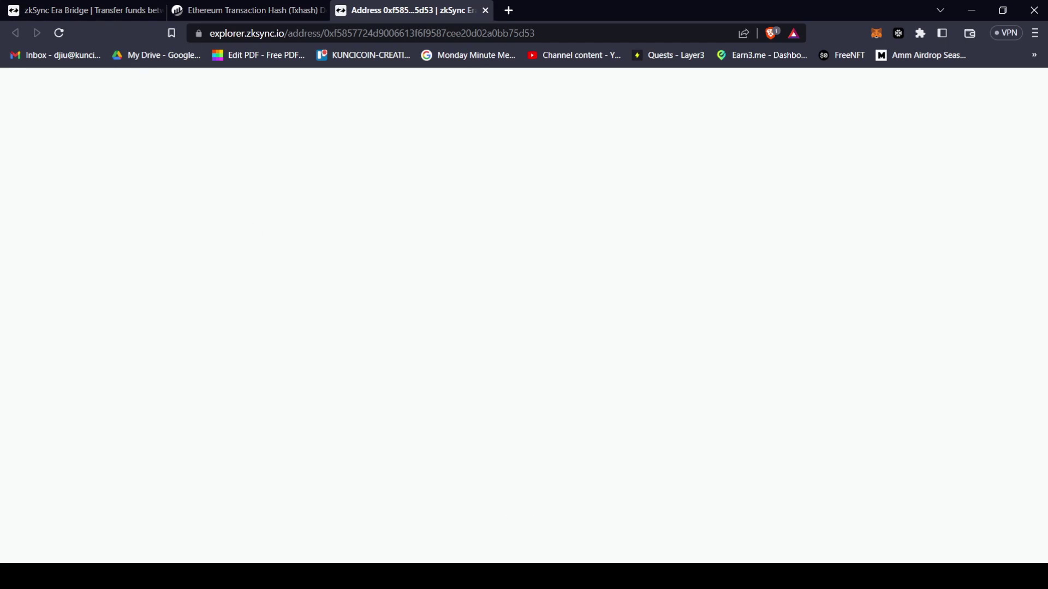
- Review the account's ETH balance and latest transactions on the zkSync Era block explorer, and check the MetaMask balance on zkSync Era Mainnet
{"action": "scroll", "coordinate": [415, 355], "scroll_direction": "down", "scroll_amount": 2}
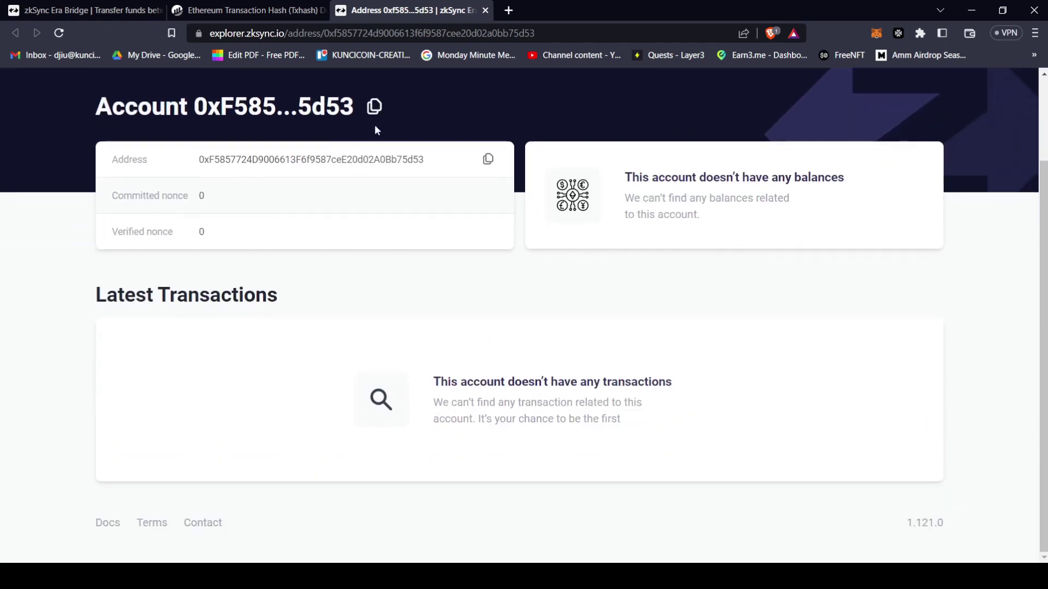
{"action": "scroll", "coordinate": [657, 304], "scroll_direction": "up", "scroll_amount": 2}
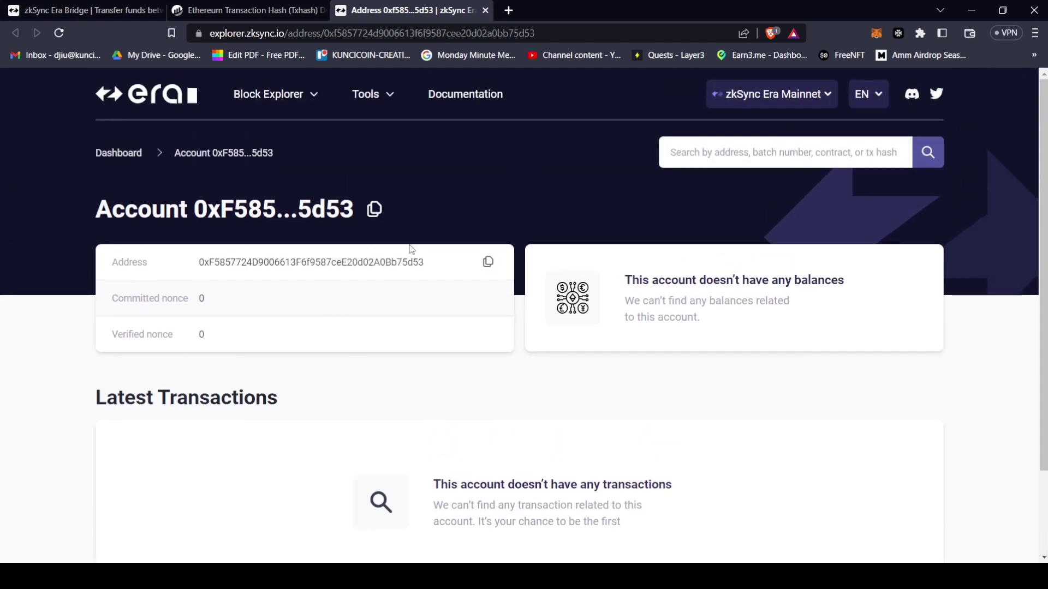
{"action": "left_click", "coordinate": [428, 576]}
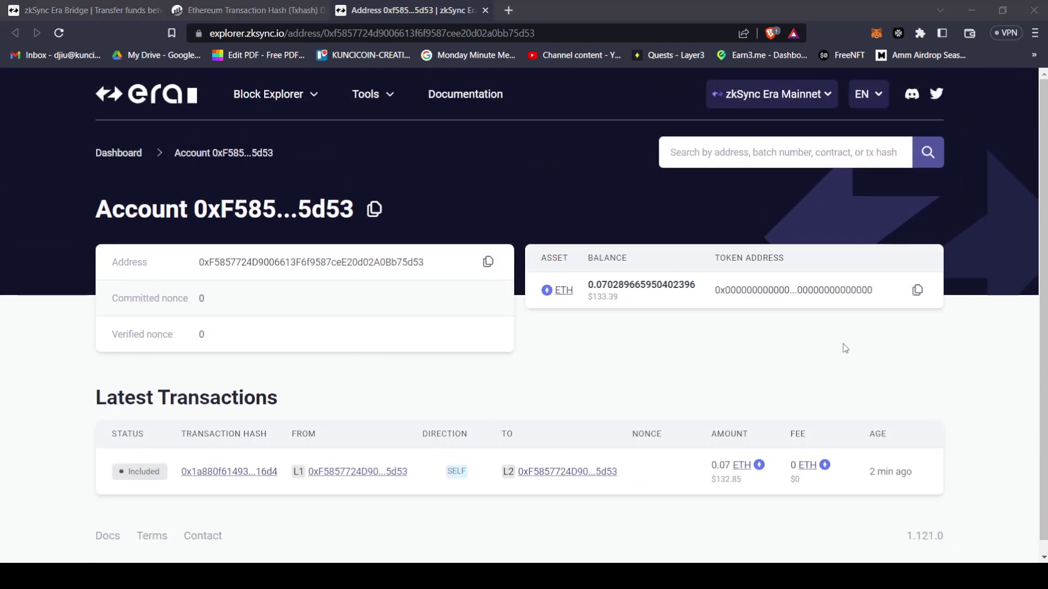
{"action": "left_click", "coordinate": [774, 311]}
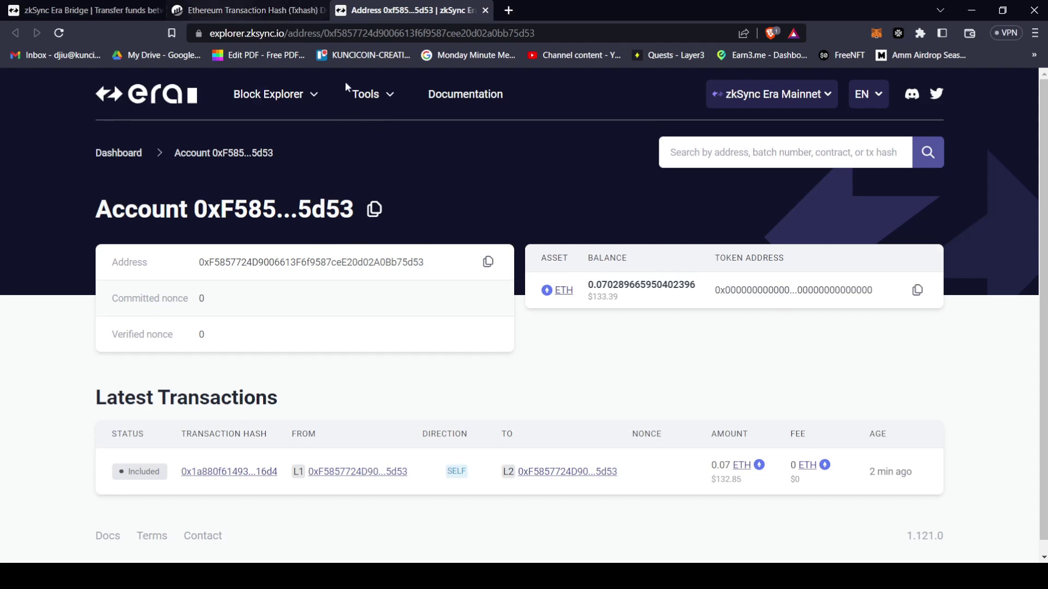
{"action": "scroll", "coordinate": [392, 237], "scroll_direction": "down", "scroll_amount": 1}
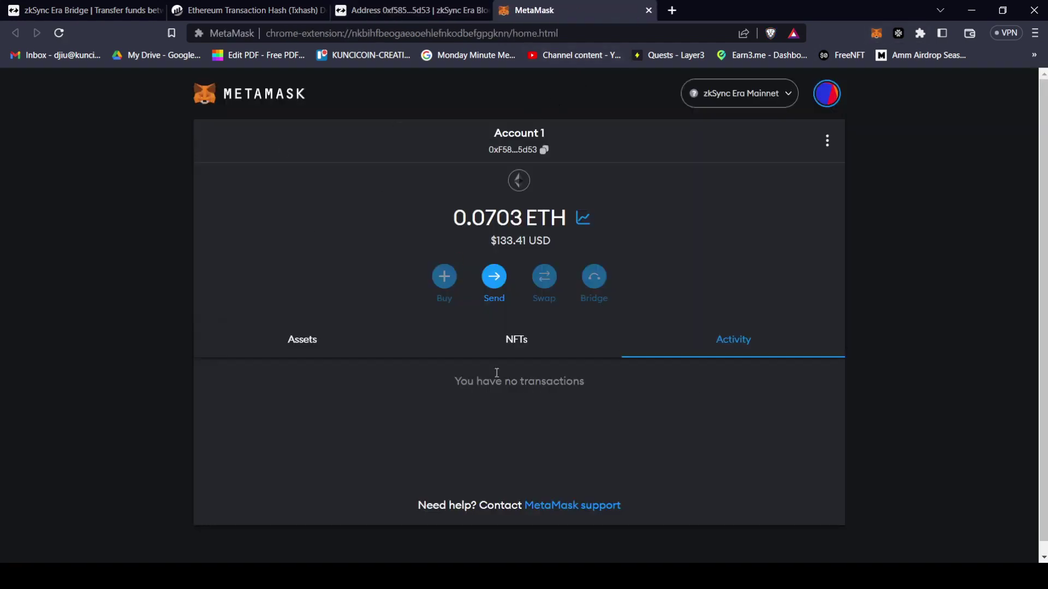
- View the withdrawal form of the zkSync Era bridge, including its token choices, and return to the deposit form
{"action": "left_click", "coordinate": [104, 7]}
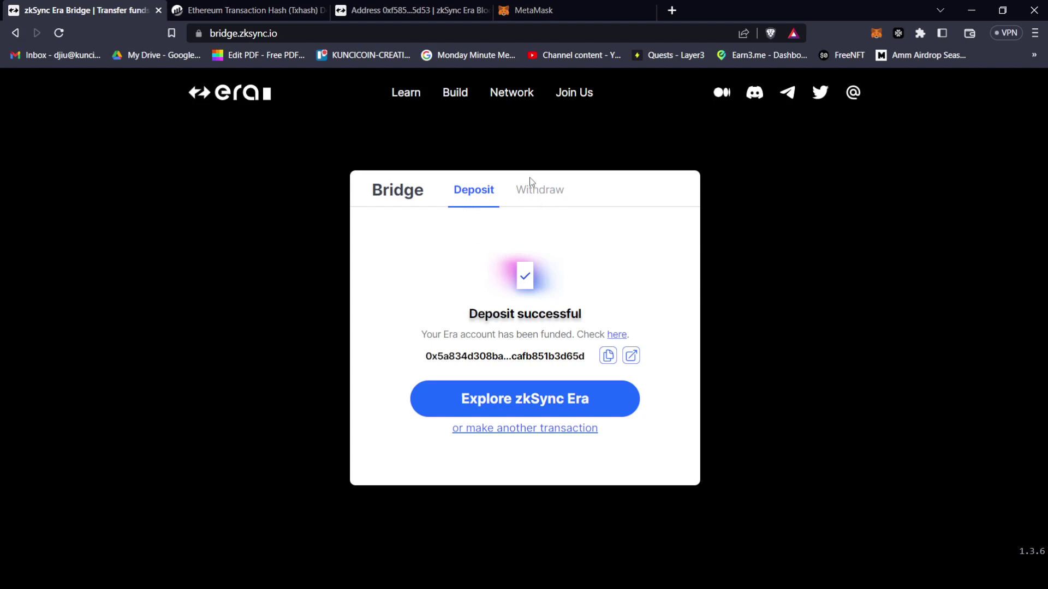
{"action": "left_click", "coordinate": [541, 191]}
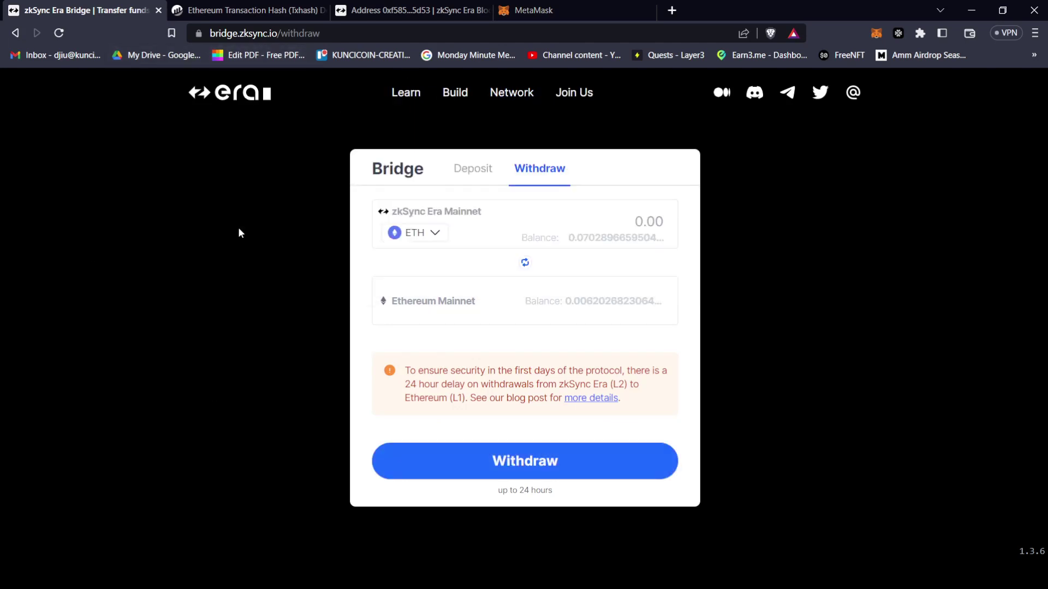
{"action": "left_click", "coordinate": [442, 234]}
{"action": "left_click", "coordinate": [379, 259]}
{"action": "left_click", "coordinate": [466, 176]}
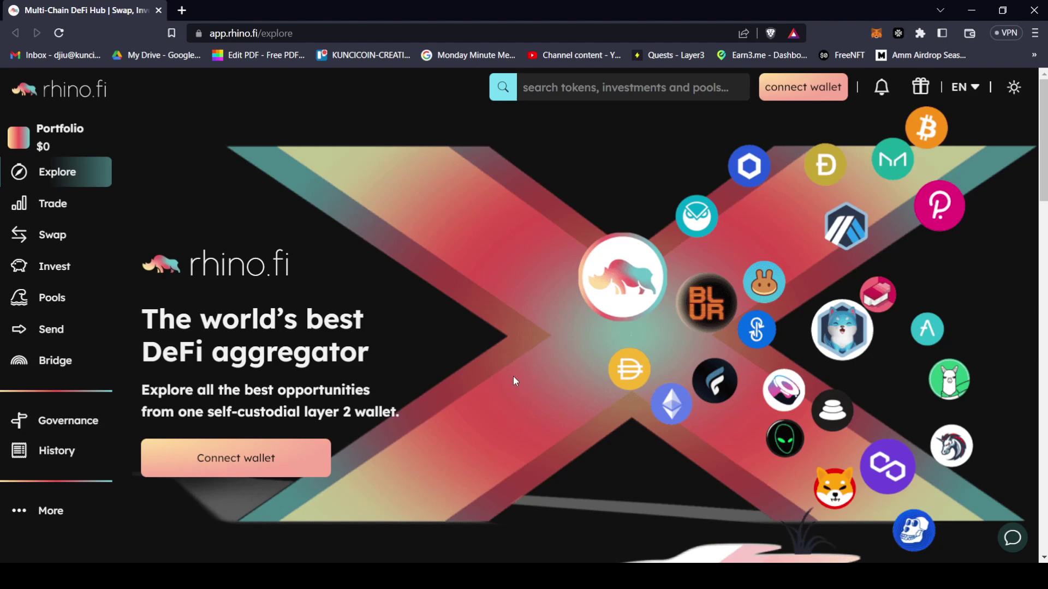
- Connect the MetaMask wallet to rhino.fi, link it to the platform and enable trading
{"action": "left_click", "coordinate": [288, 456]}
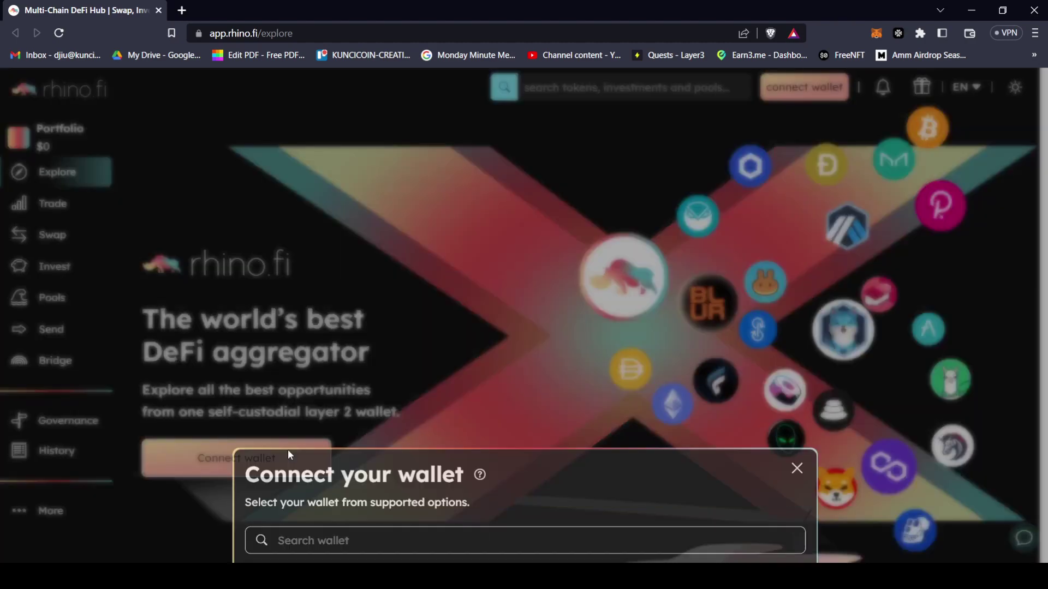
{"action": "left_click", "coordinate": [296, 341]}
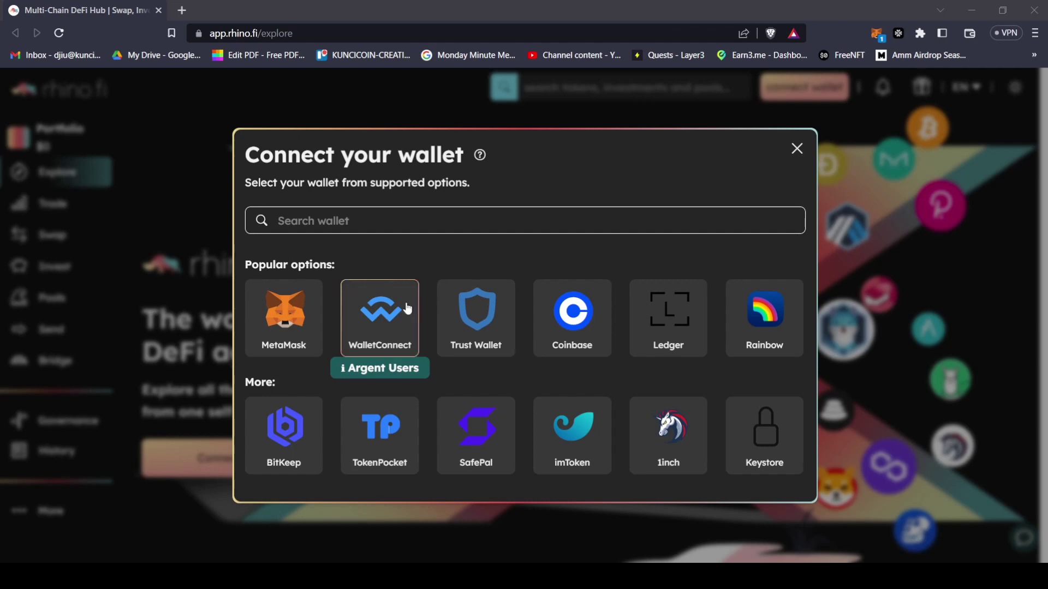
{"action": "left_click", "coordinate": [1004, 387]}
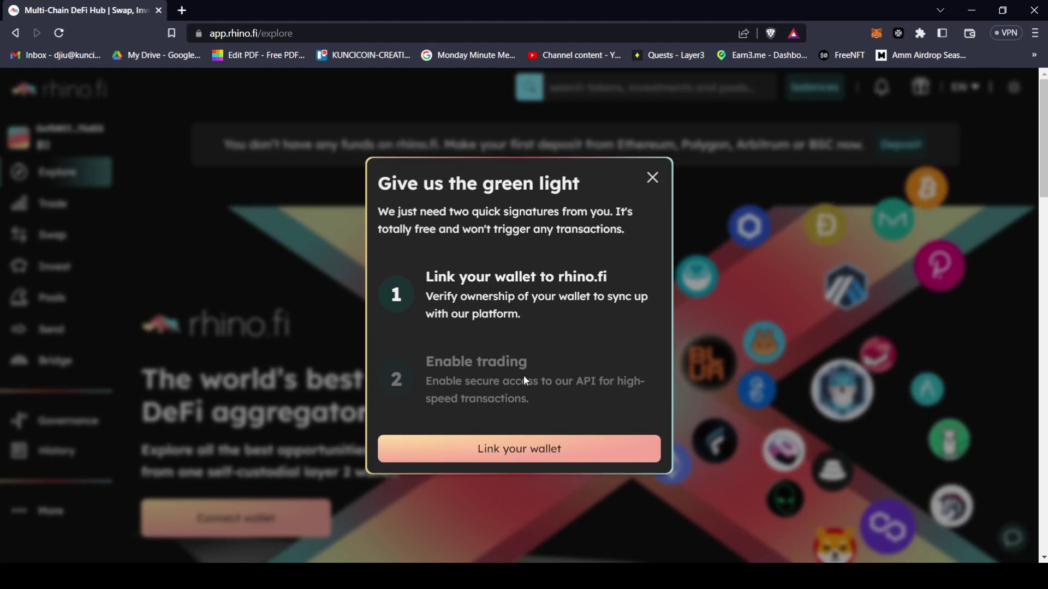
{"action": "left_click", "coordinate": [568, 444]}
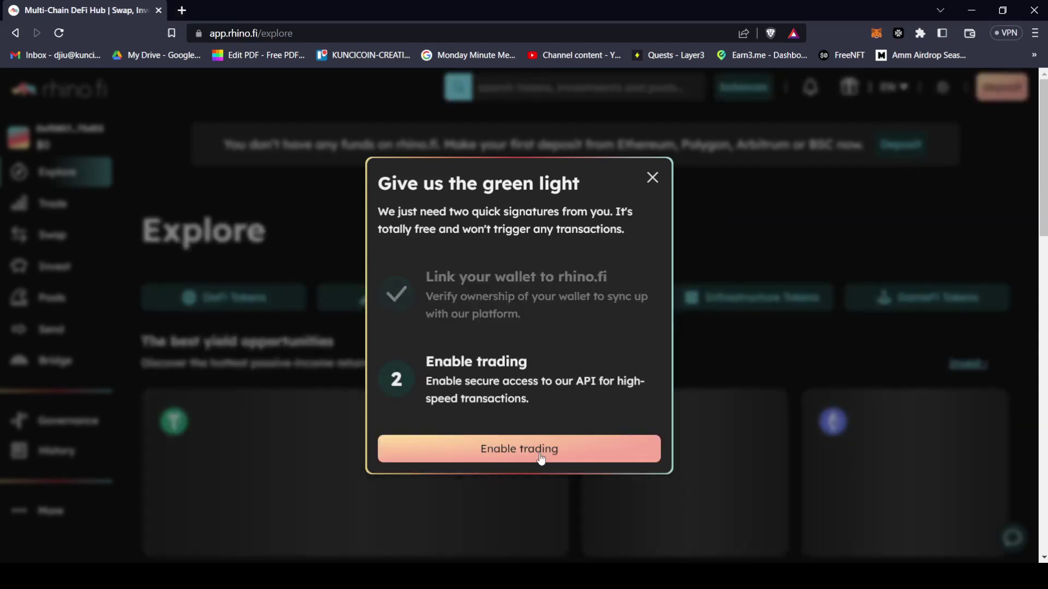
{"action": "left_click", "coordinate": [518, 454]}
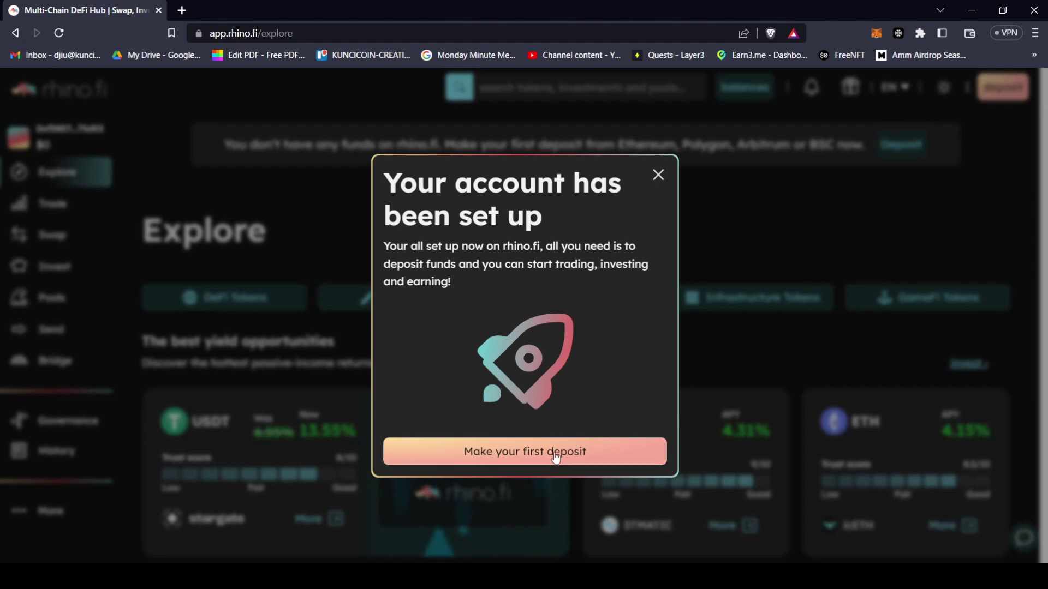
- Start the first rhino.fi deposit and set the amount to 0.008 ETH with zkSync Era as the source network
{"action": "left_click", "coordinate": [515, 452]}
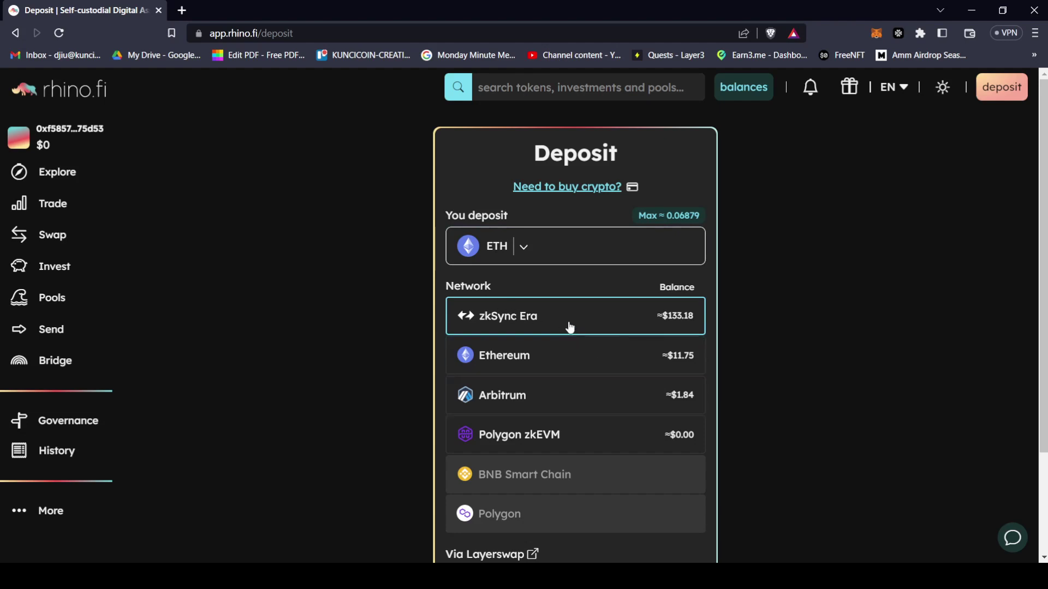
{"action": "scroll", "coordinate": [807, 311], "scroll_direction": "down", "scroll_amount": 2}
{"action": "scroll", "coordinate": [806, 309], "scroll_direction": "up", "scroll_amount": 2}
{"action": "left_click", "coordinate": [686, 226]}
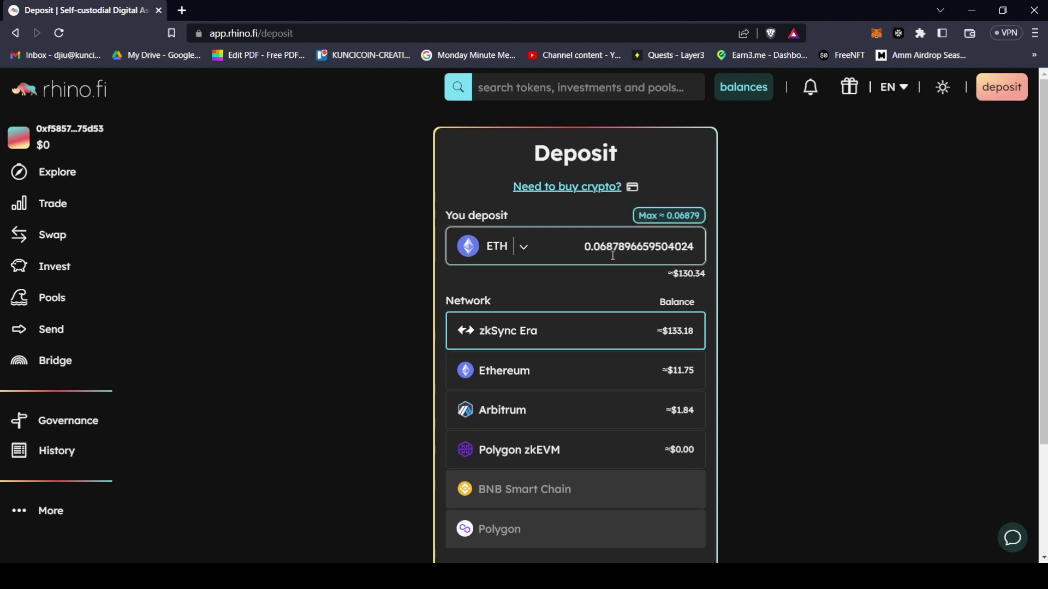
{"action": "left_click_drag", "start_coordinate": [605, 251], "coordinate": [629, 251]}
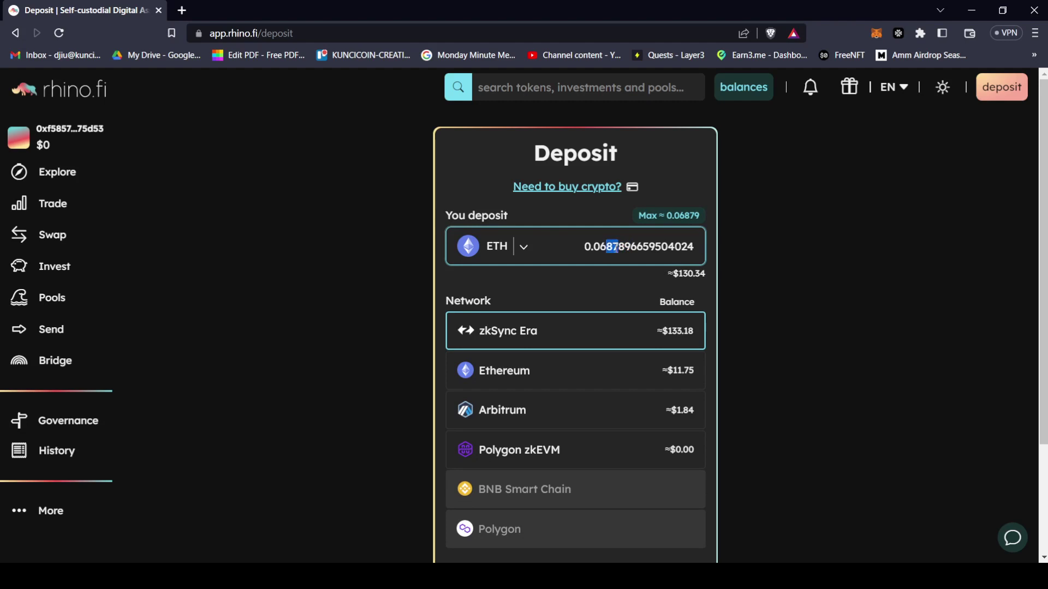
{"action": "double_click", "coordinate": [615, 248]}
{"action": "left_click", "coordinate": [675, 248]}
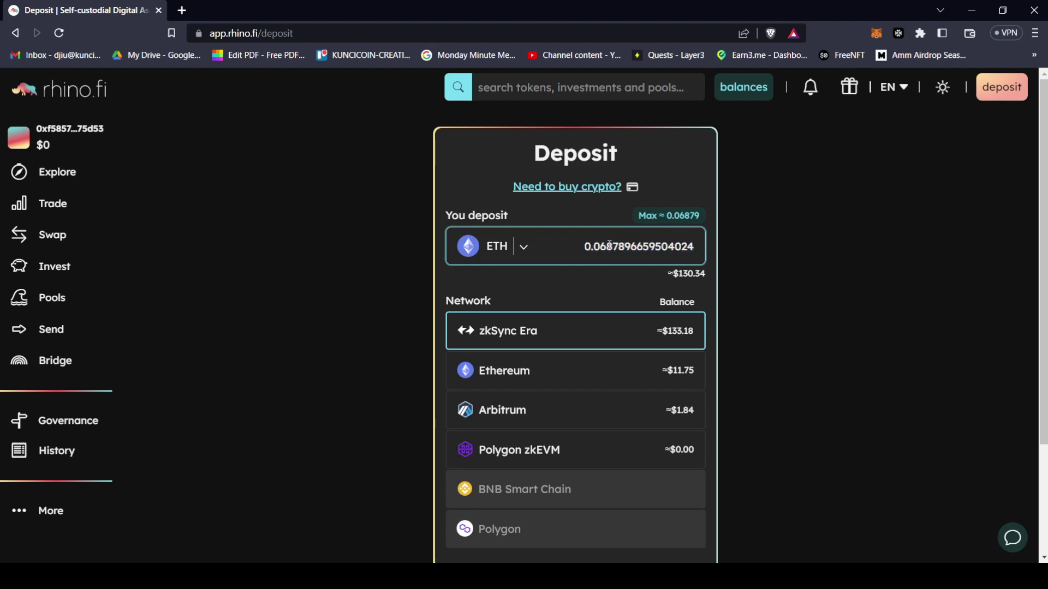
{"action": "left_click_drag", "start_coordinate": [652, 250], "coordinate": [711, 250]}
{"action": "key", "text": "BackSpace"}
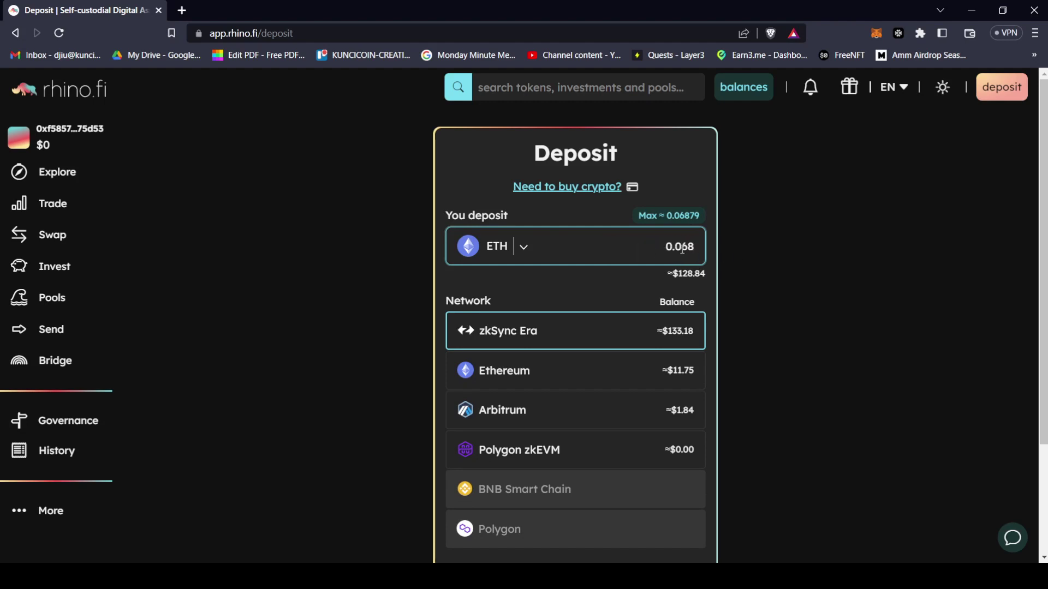
{"action": "type", "text": "0"}
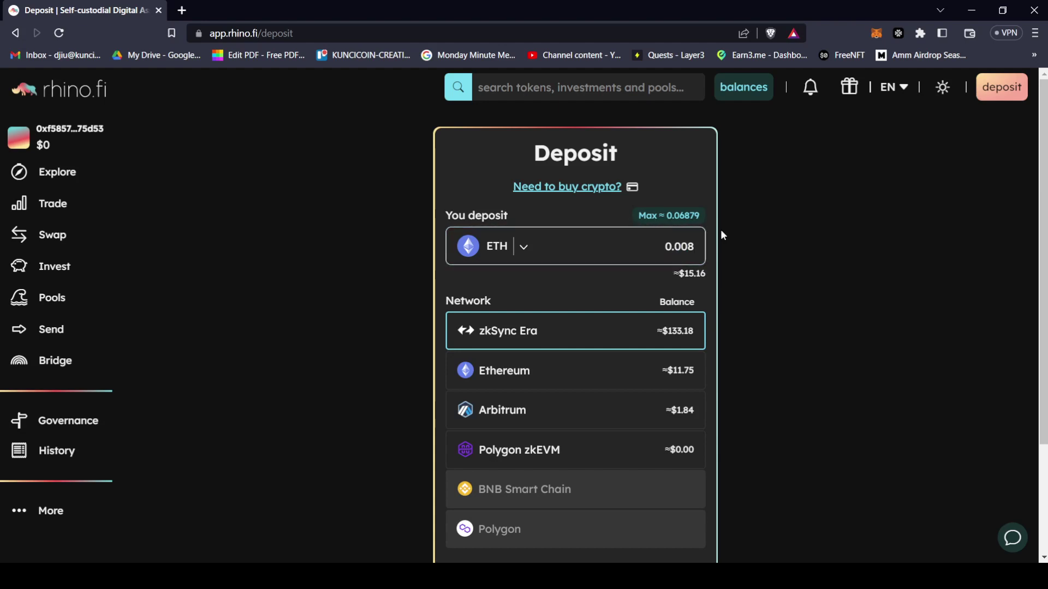
- Submit the ETH deposit from zkSync Era and open the rhino.fi portfolio
{"action": "scroll", "coordinate": [612, 263], "scroll_direction": "down", "scroll_amount": 1}
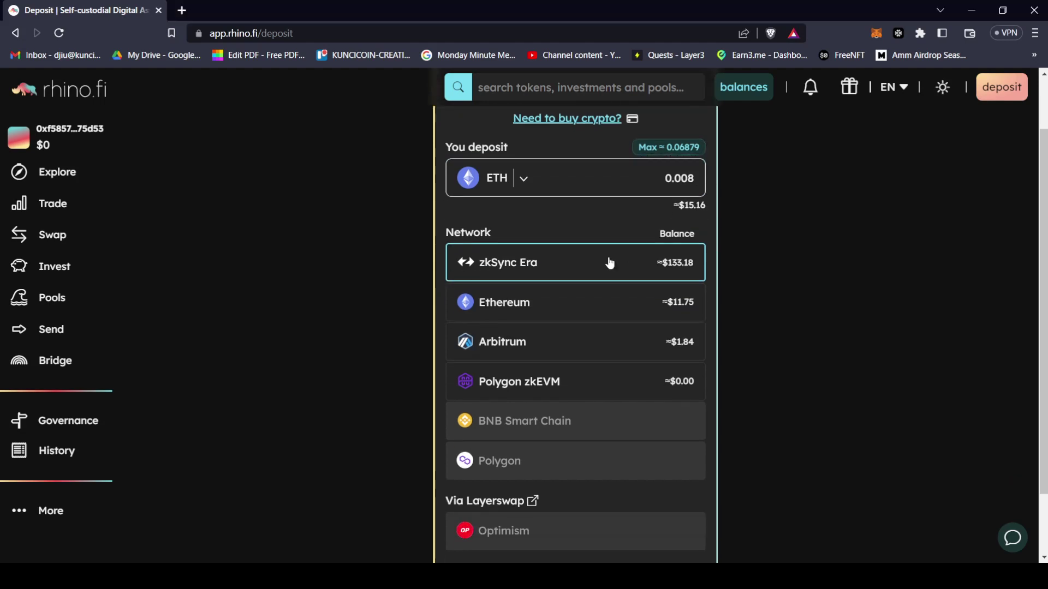
{"action": "scroll", "coordinate": [605, 263], "scroll_direction": "down", "scroll_amount": 1}
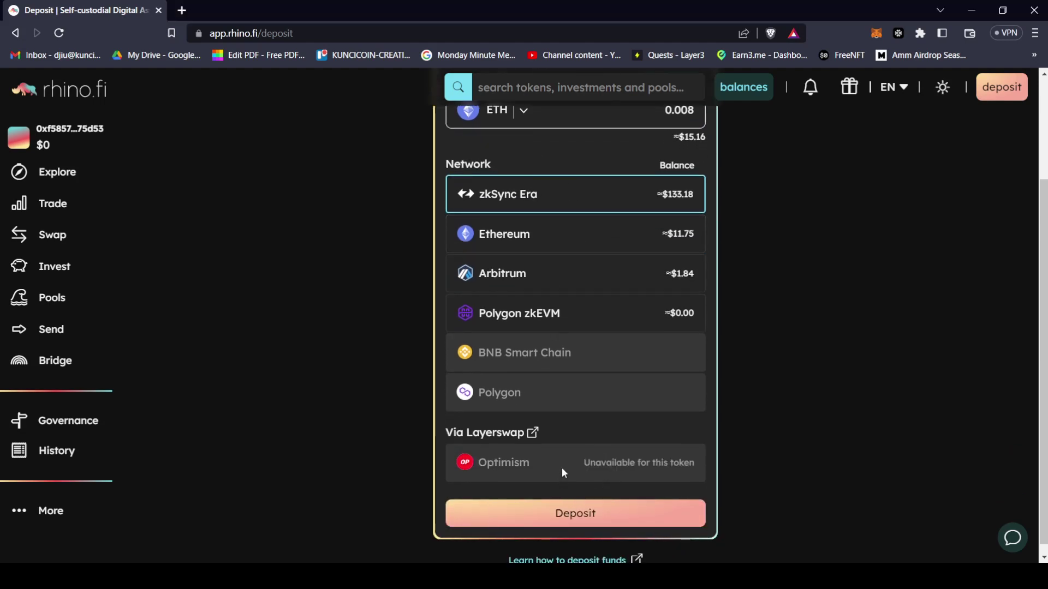
{"action": "left_click", "coordinate": [570, 511]}
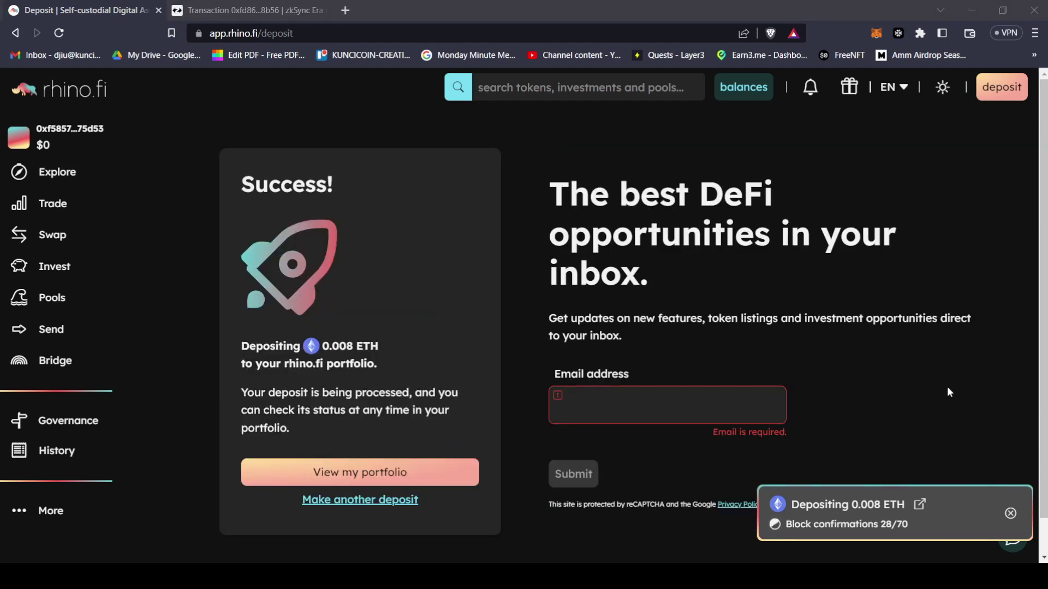
{"action": "left_click", "coordinate": [833, 336]}
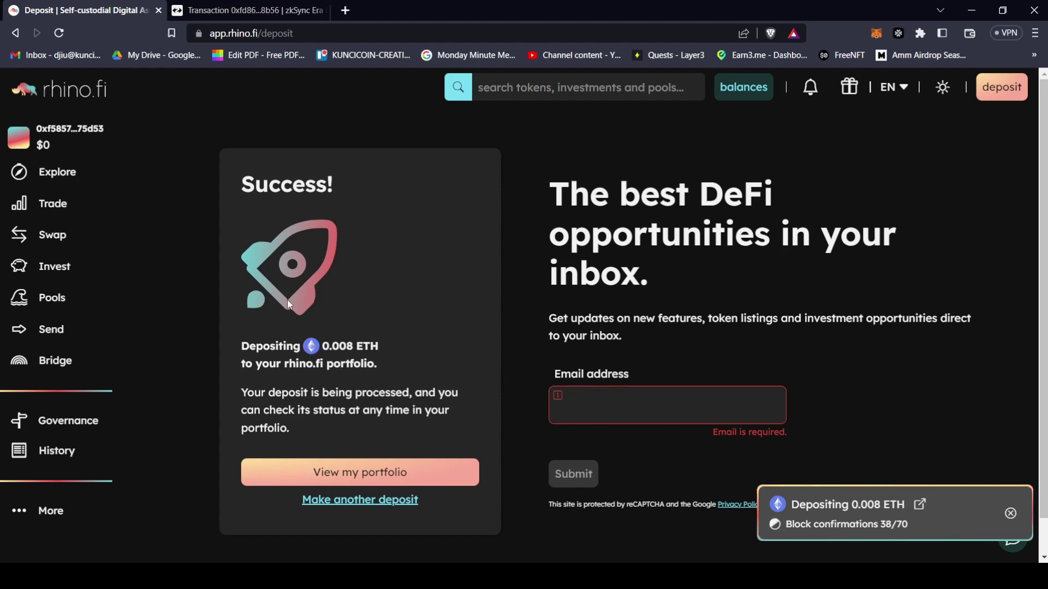
{"action": "left_click", "coordinate": [370, 478]}
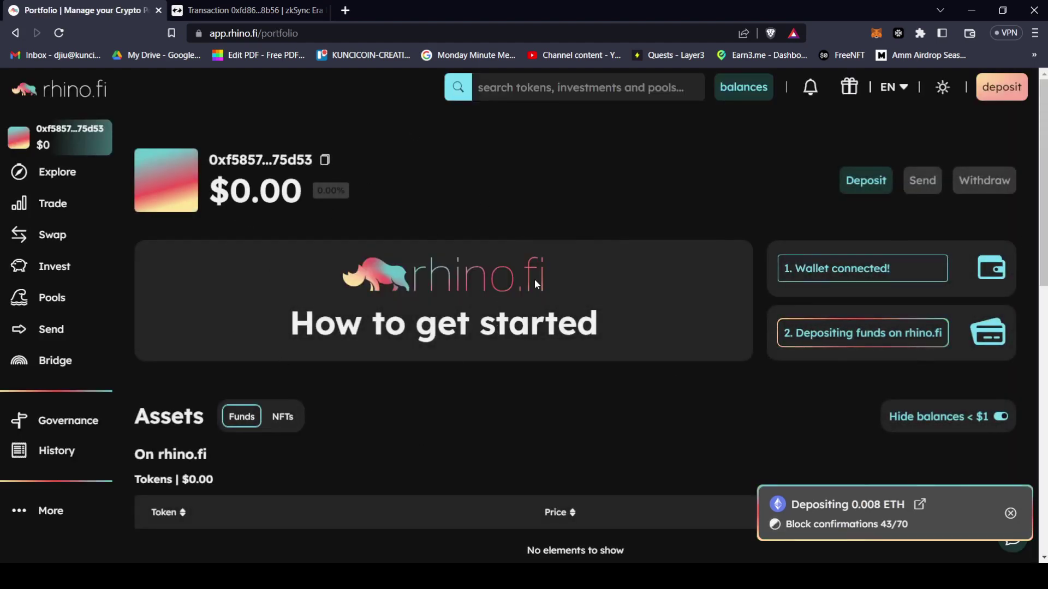
- Examine the rhino.fi deposit's status, transferred tokens and fee on the zkSync Era block explorer, and close that page
{"action": "left_click", "coordinate": [218, 6]}
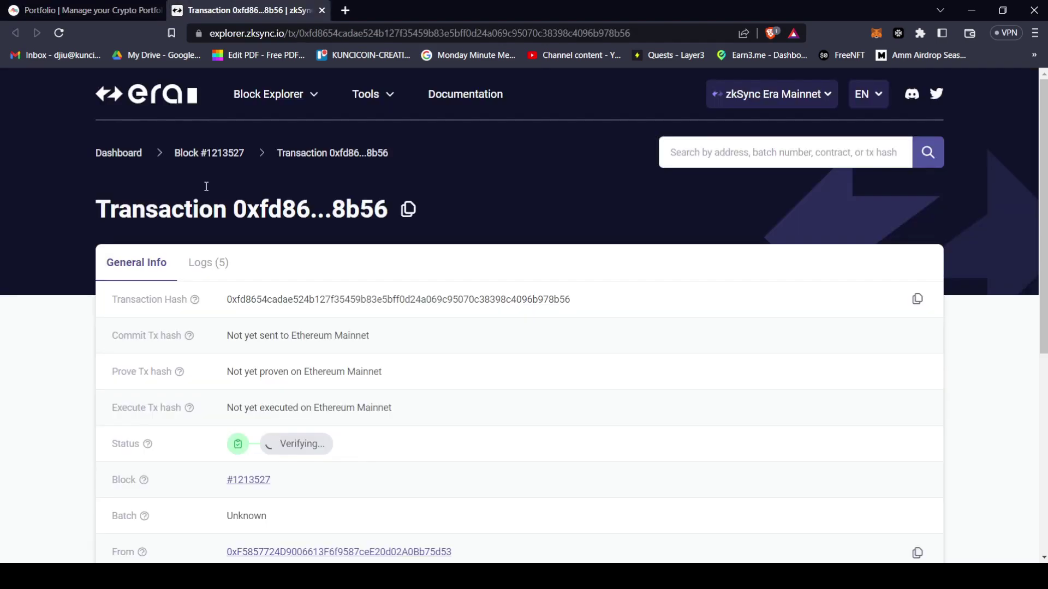
{"action": "scroll", "coordinate": [293, 197], "scroll_direction": "down", "scroll_amount": 4}
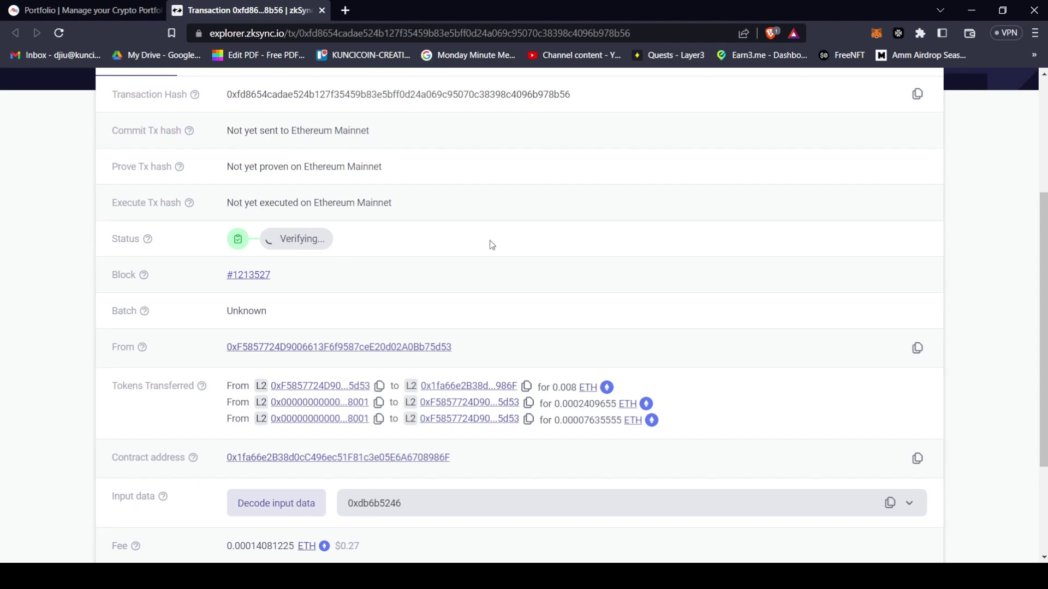
{"action": "scroll", "coordinate": [517, 219], "scroll_direction": "down", "scroll_amount": 3}
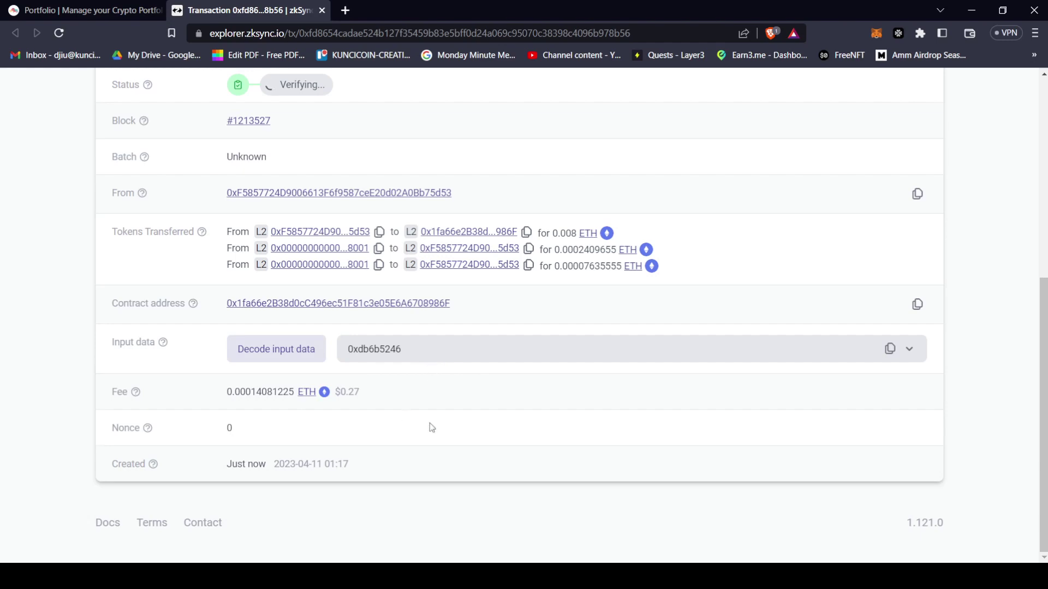
{"action": "scroll", "coordinate": [491, 306], "scroll_direction": "up", "scroll_amount": 5}
{"action": "scroll", "coordinate": [480, 295], "scroll_direction": "down", "scroll_amount": 3}
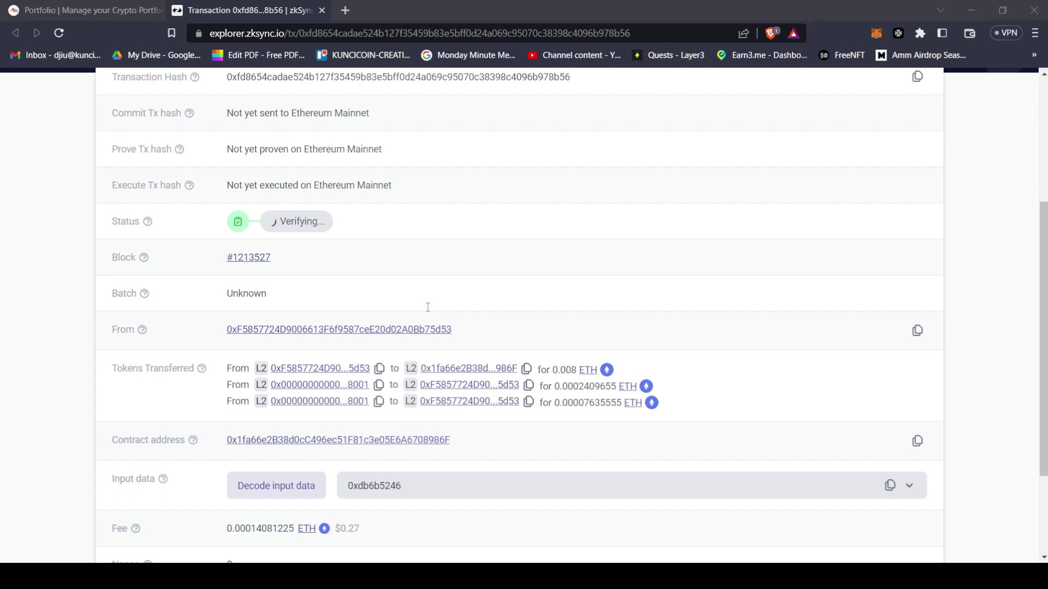
{"action": "left_click", "coordinate": [428, 308]}
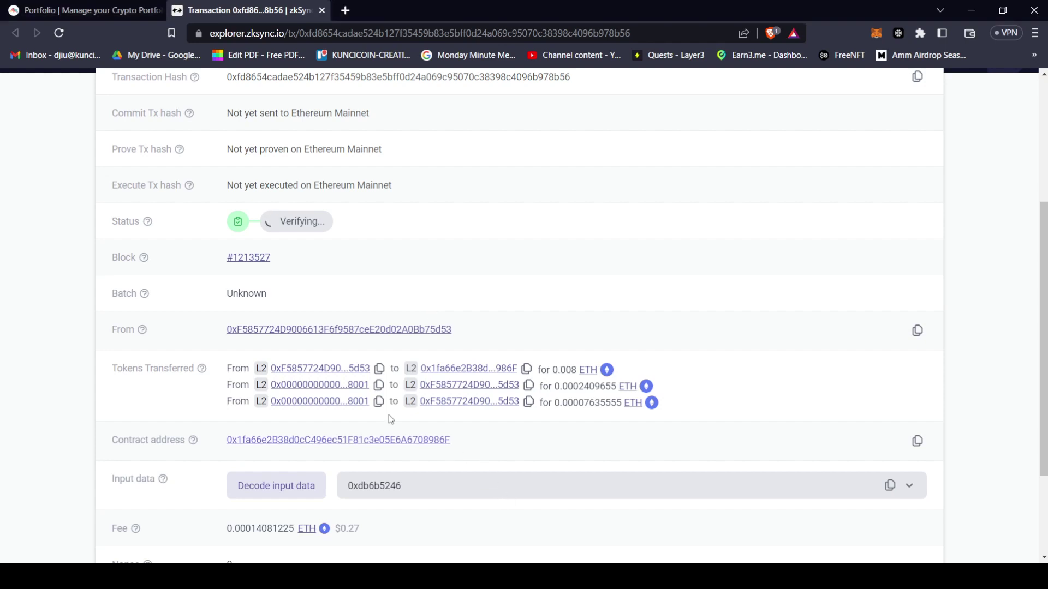
{"action": "scroll", "coordinate": [427, 439], "scroll_direction": "up", "scroll_amount": 2}
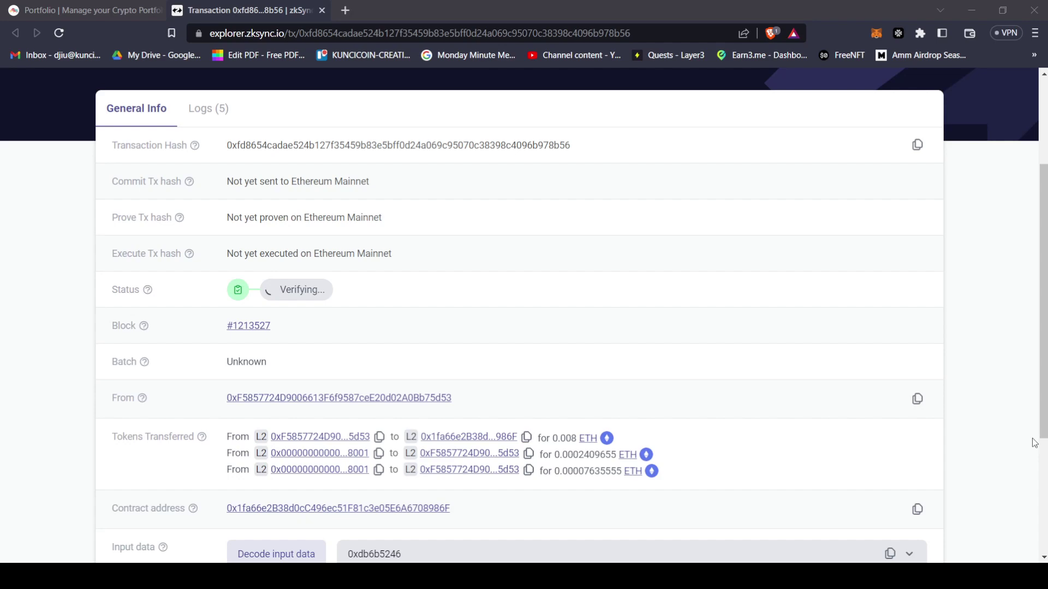
{"action": "key", "text": "ctrl+w"}
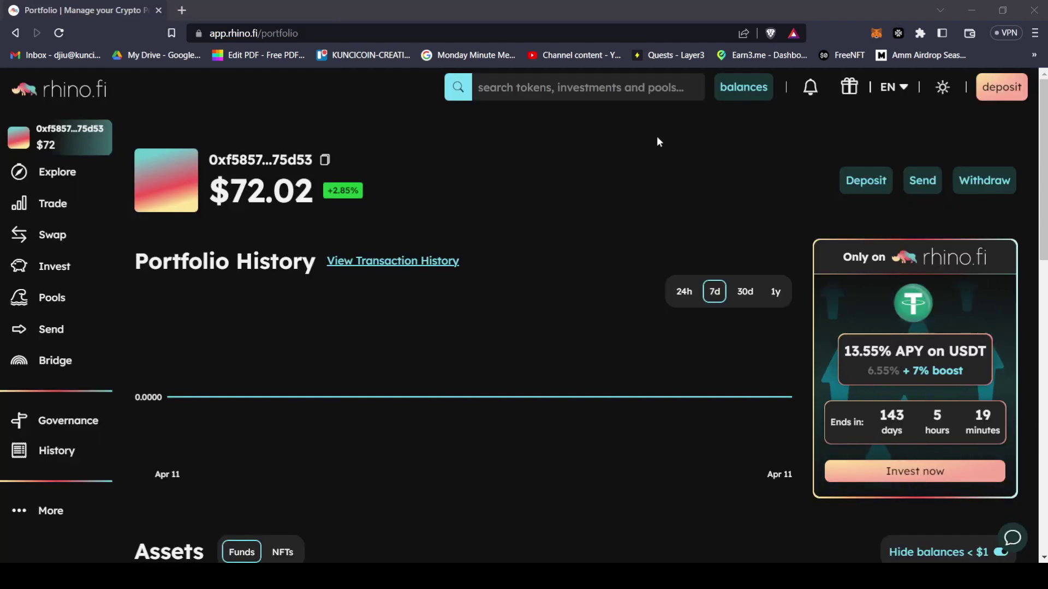
- Review the rhino.fi portfolio's total value and its token, investment and pool holdings
{"action": "left_click", "coordinate": [685, 238]}
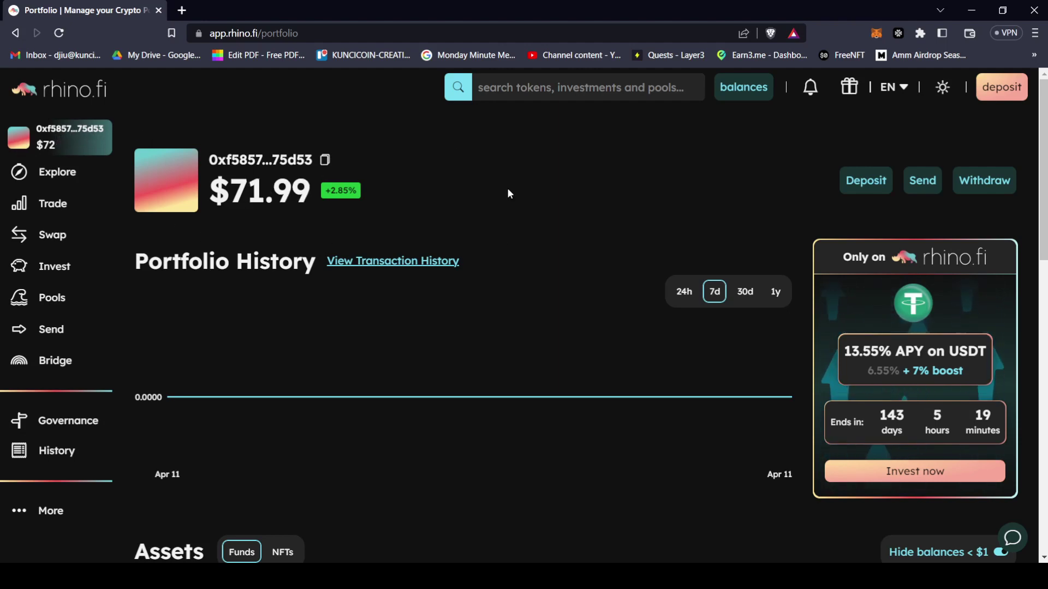
{"action": "scroll", "coordinate": [477, 181], "scroll_direction": "down", "scroll_amount": 6}
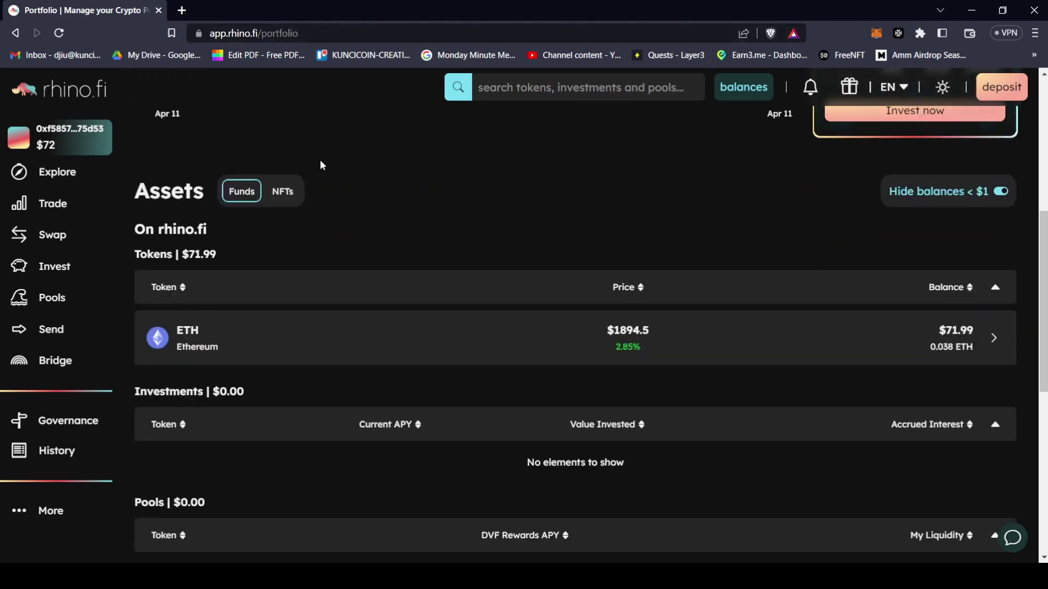
{"action": "scroll", "coordinate": [382, 185], "scroll_direction": "down", "scroll_amount": 1}
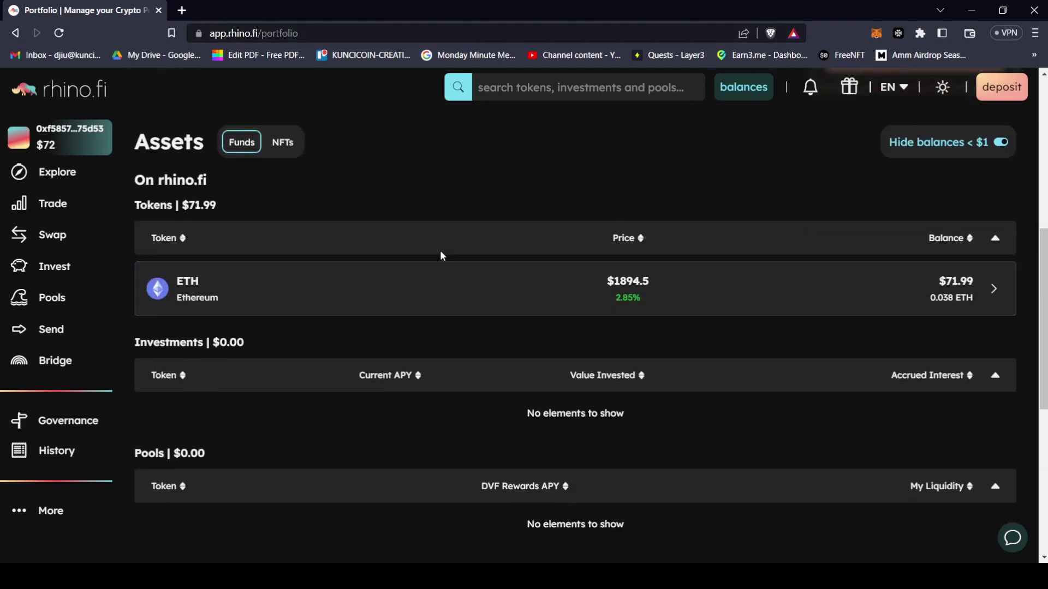
{"action": "scroll", "coordinate": [257, 201], "scroll_direction": "up", "scroll_amount": 7}
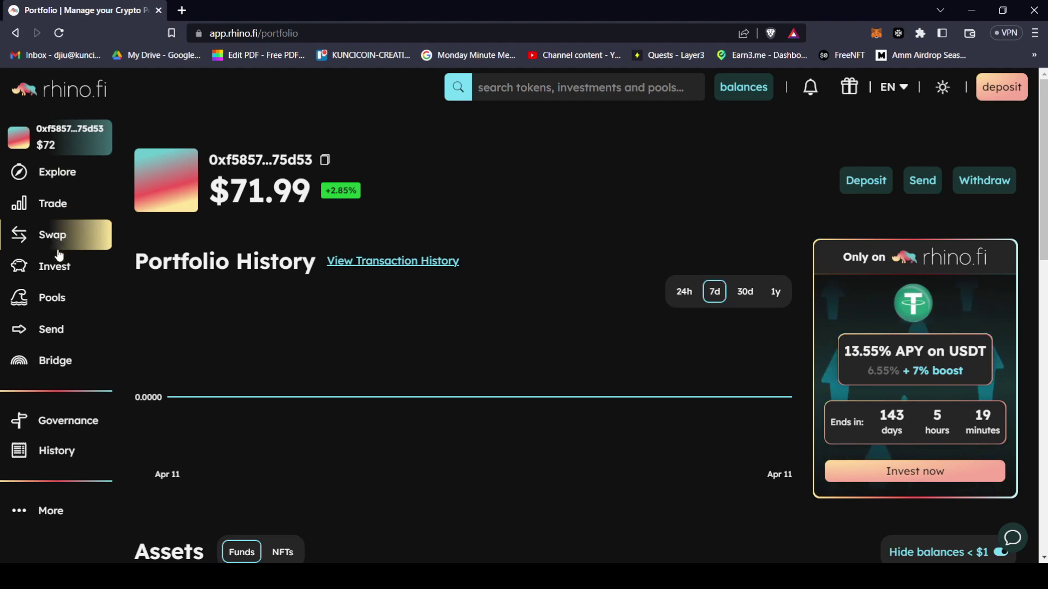
- Open the swap page, reverse the pair to ETH into DVF, and set the amount to 0.03 ETH
{"action": "left_click", "coordinate": [52, 236]}
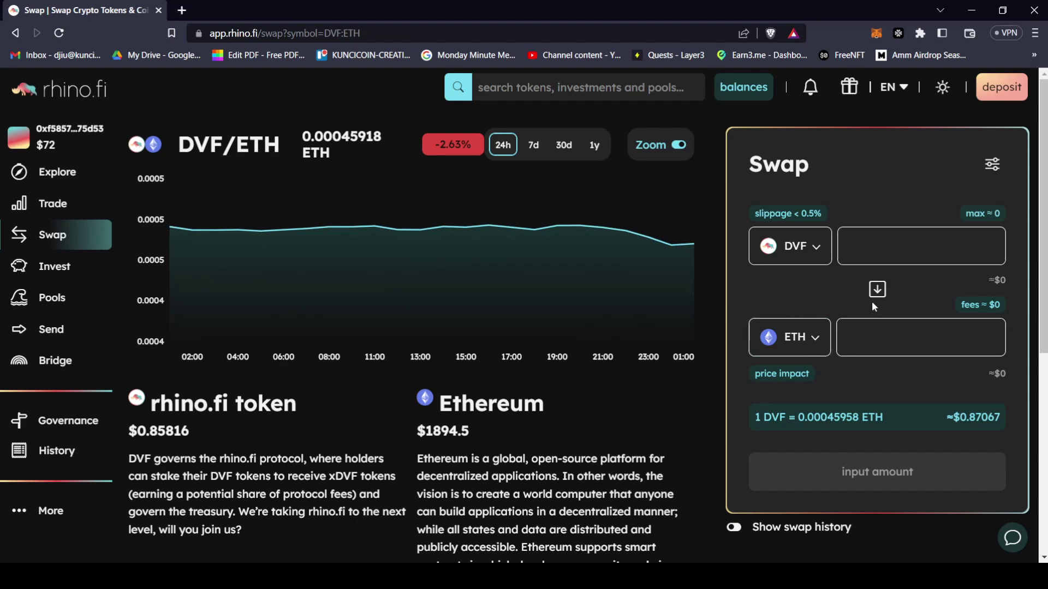
{"action": "left_click", "coordinate": [884, 292]}
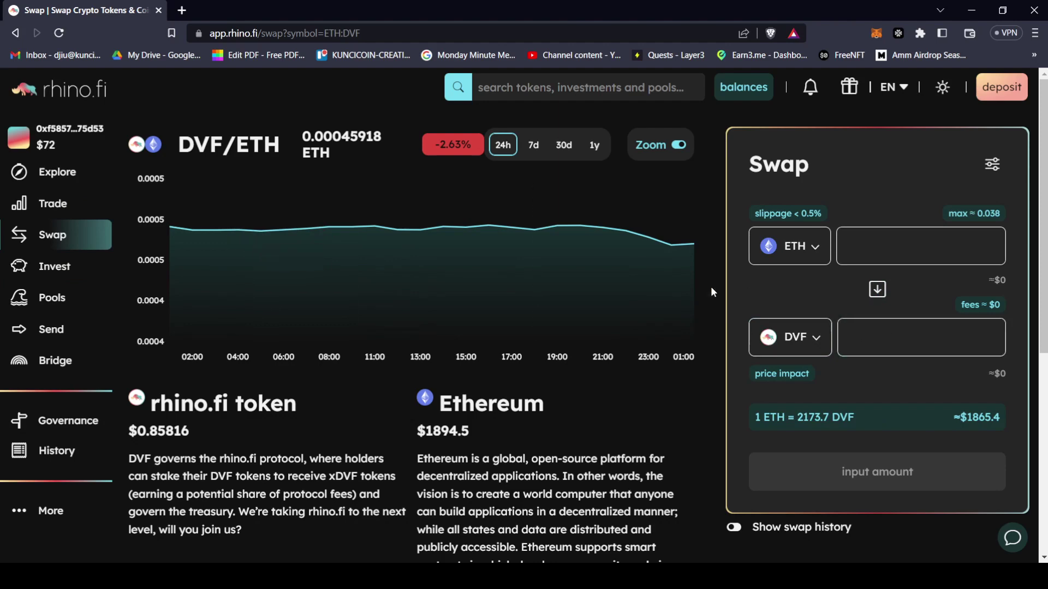
{"action": "left_click", "coordinate": [964, 334]}
{"action": "type", "text": "10"}
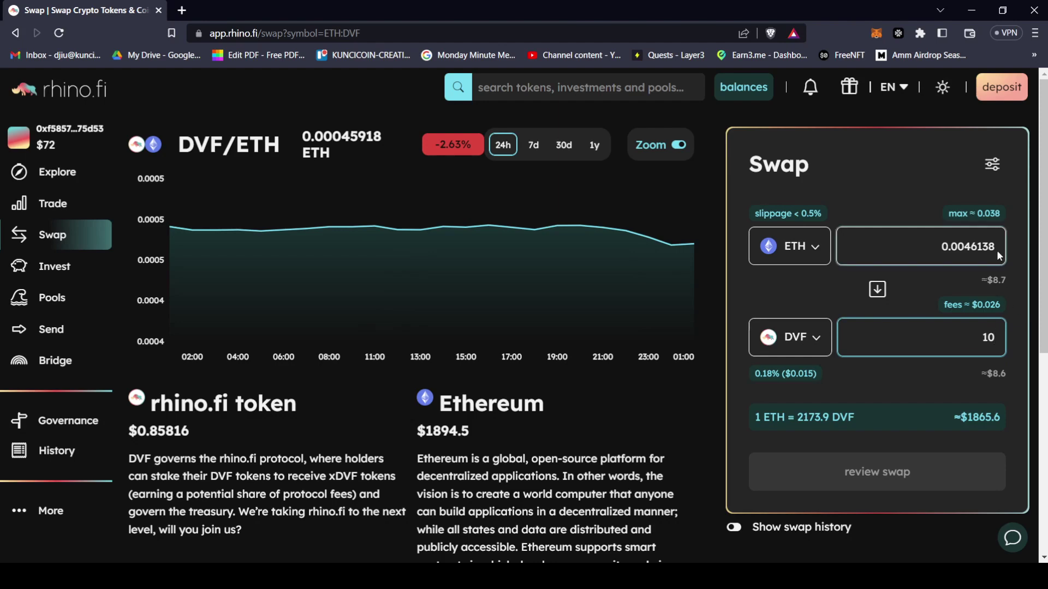
{"action": "key", "text": "BackSpace"}
{"action": "key", "text": "BackSpace"}
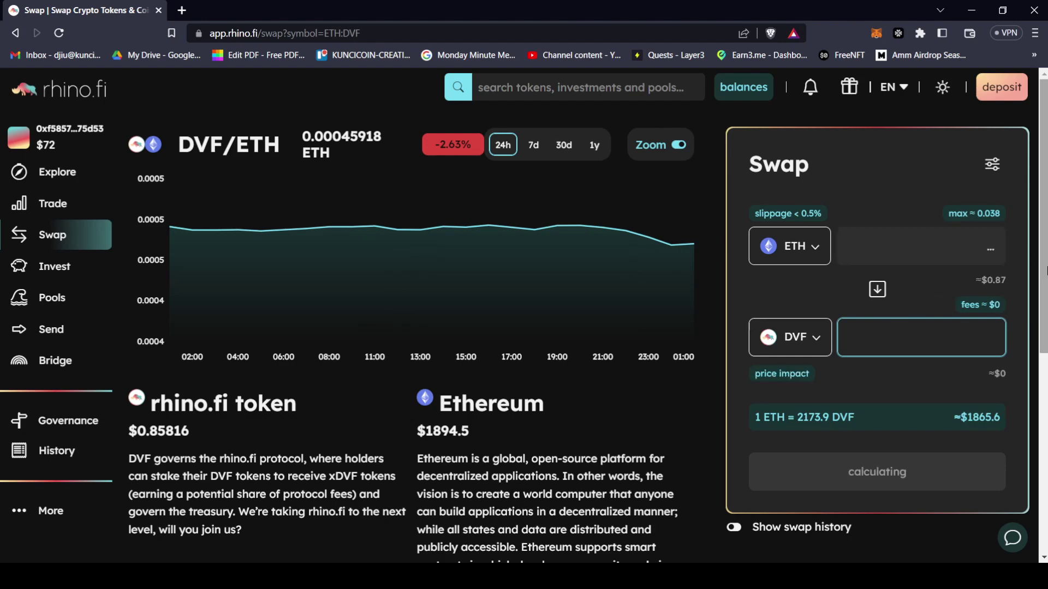
{"action": "type", "text": "0."}
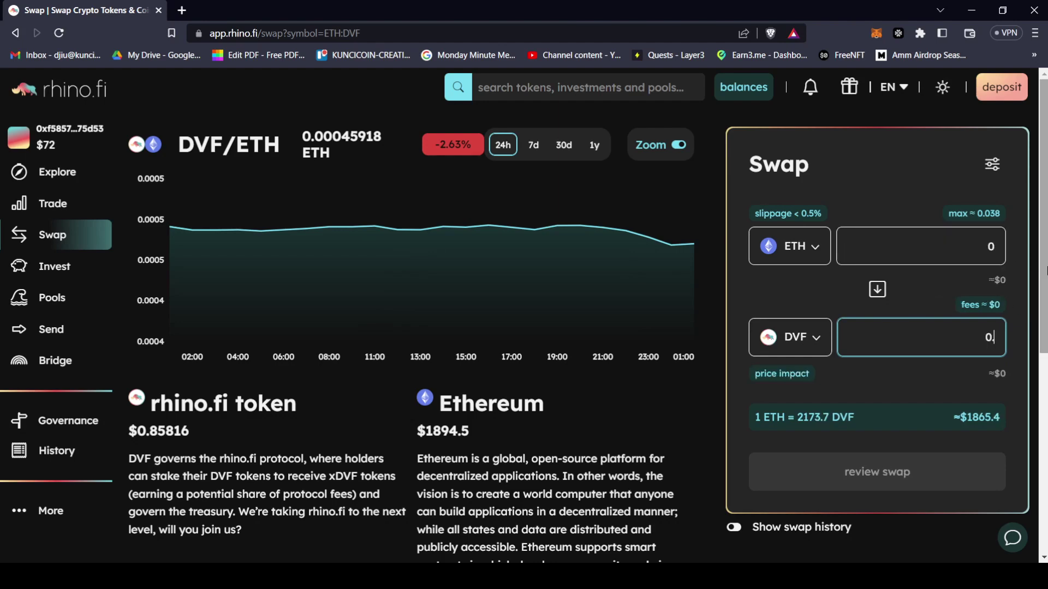
{"action": "left_click_drag", "start_coordinate": [922, 255], "coordinate": [1041, 248]}
{"action": "type", "text": "0.03"}
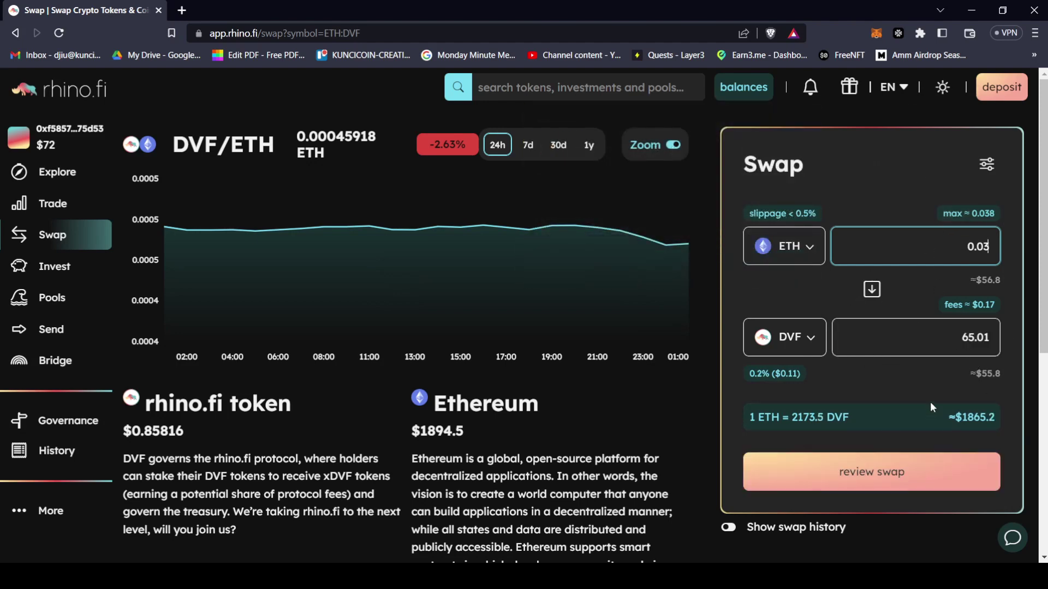
- Review and submit the ETH to DVF swap, and open its transaction record
{"action": "left_click", "coordinate": [896, 464]}
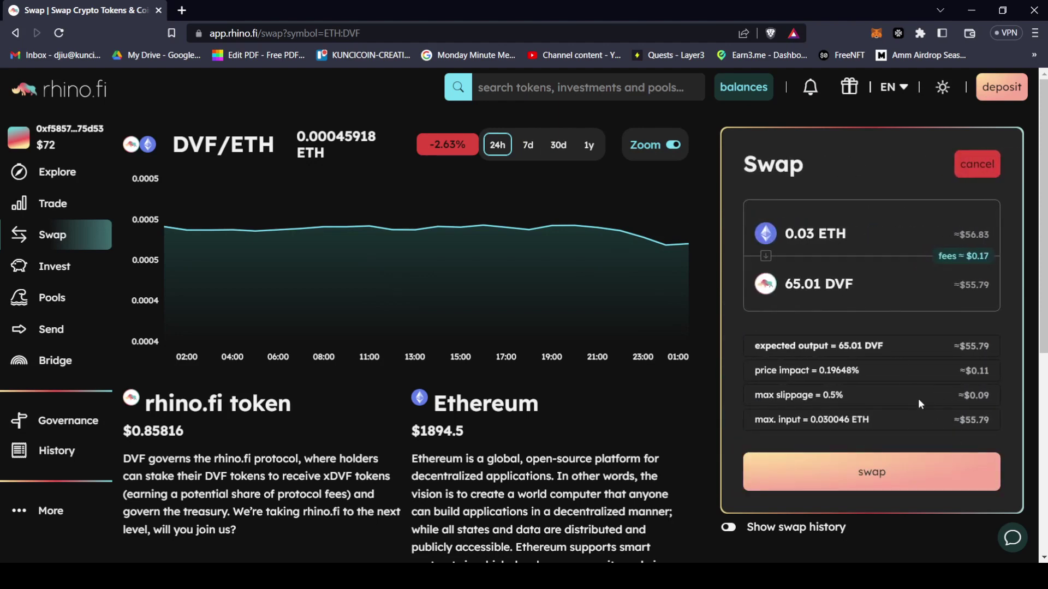
{"action": "left_click", "coordinate": [904, 464]}
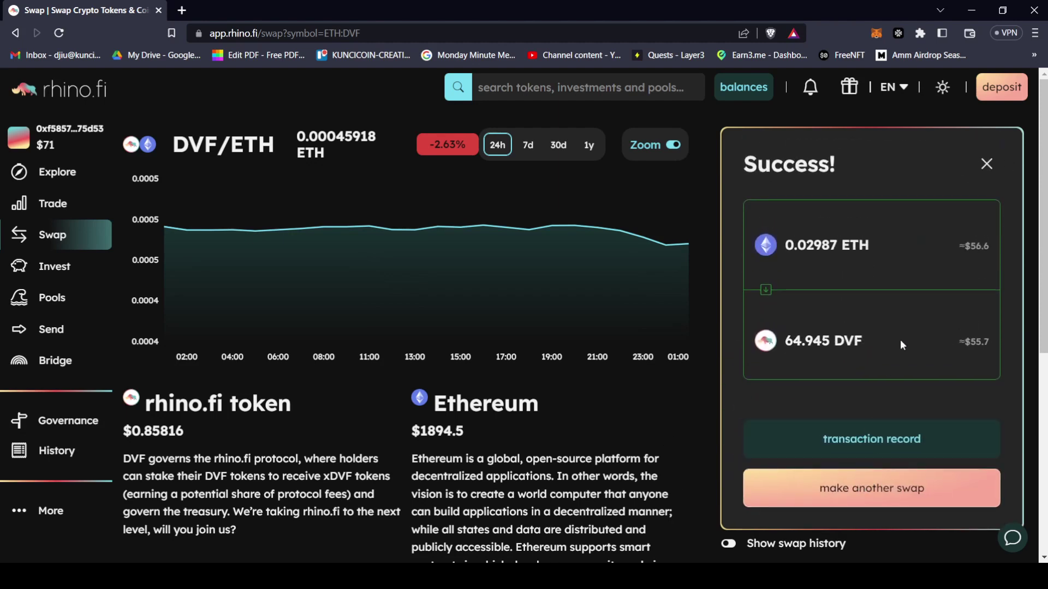
{"action": "scroll", "coordinate": [946, 293], "scroll_direction": "down", "scroll_amount": 2}
{"action": "left_click", "coordinate": [889, 379]}
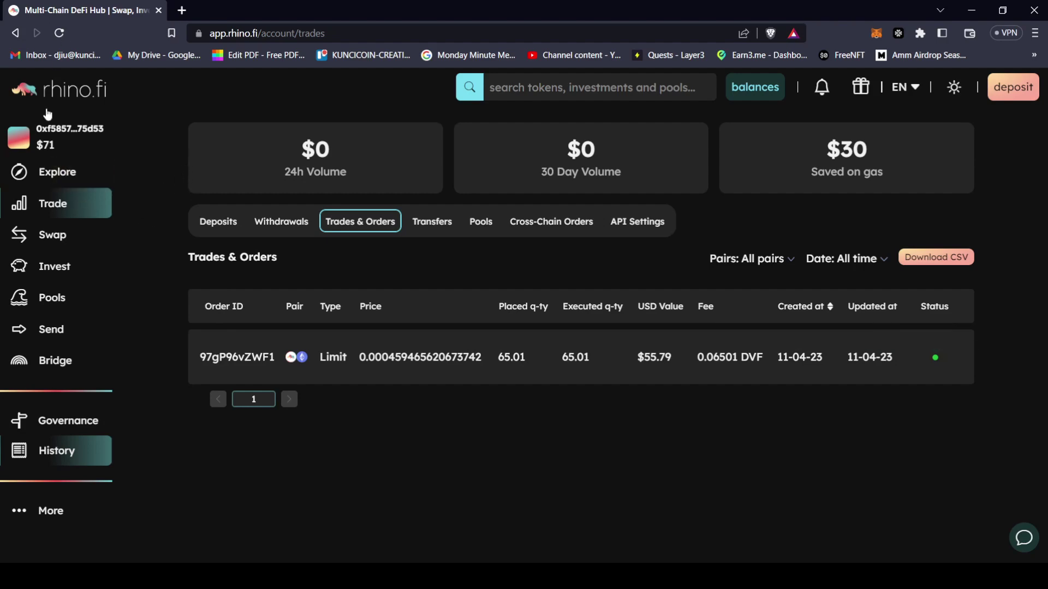
- Swap the maximum balance of 64.81497 DVF back to ETH and return to the swap form
{"action": "left_click", "coordinate": [58, 232]}
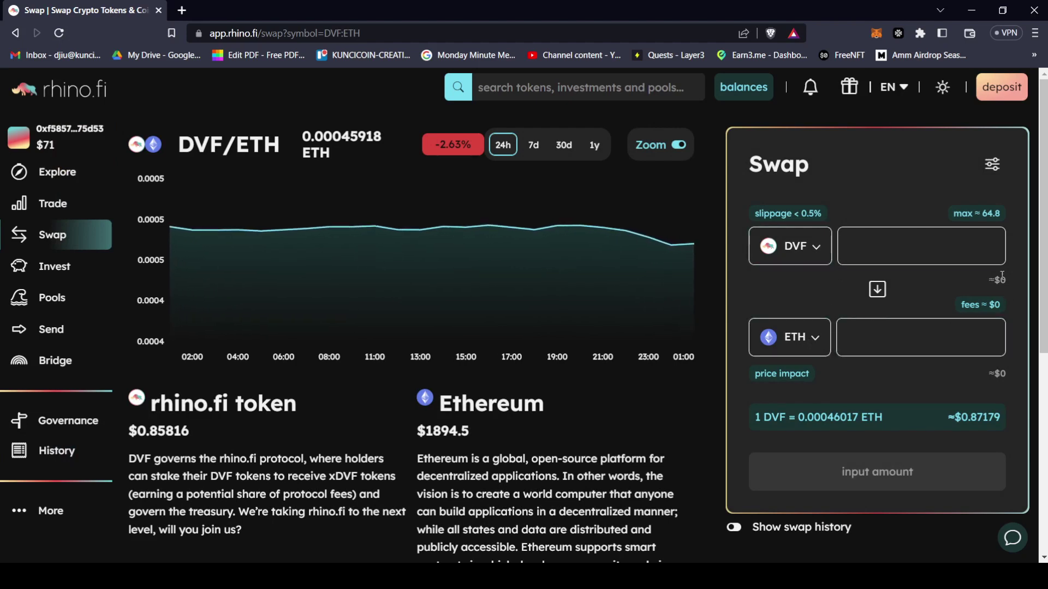
{"action": "left_click", "coordinate": [976, 215]}
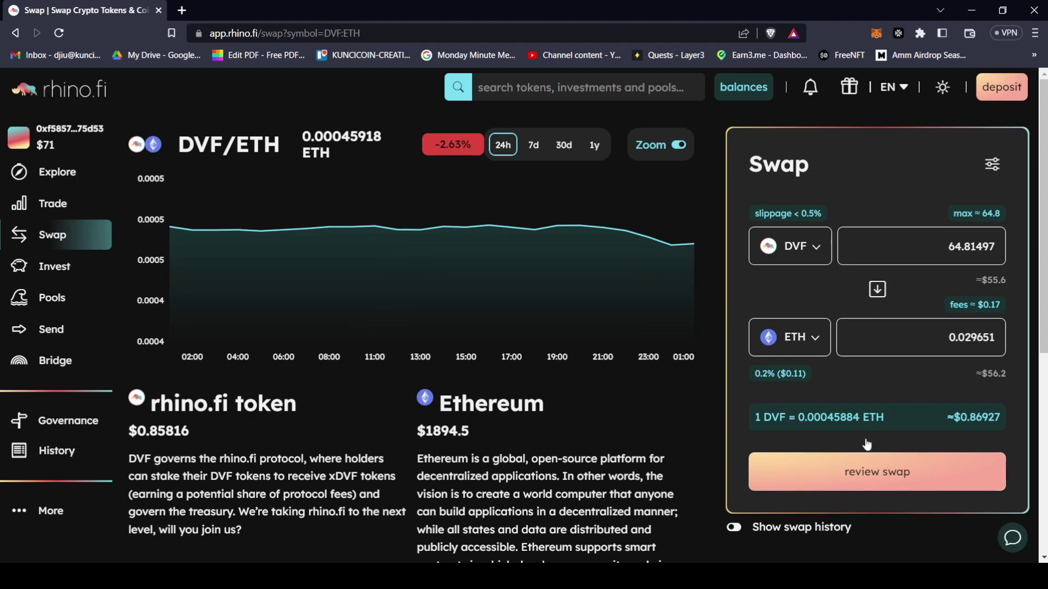
{"action": "left_click", "coordinate": [868, 473]}
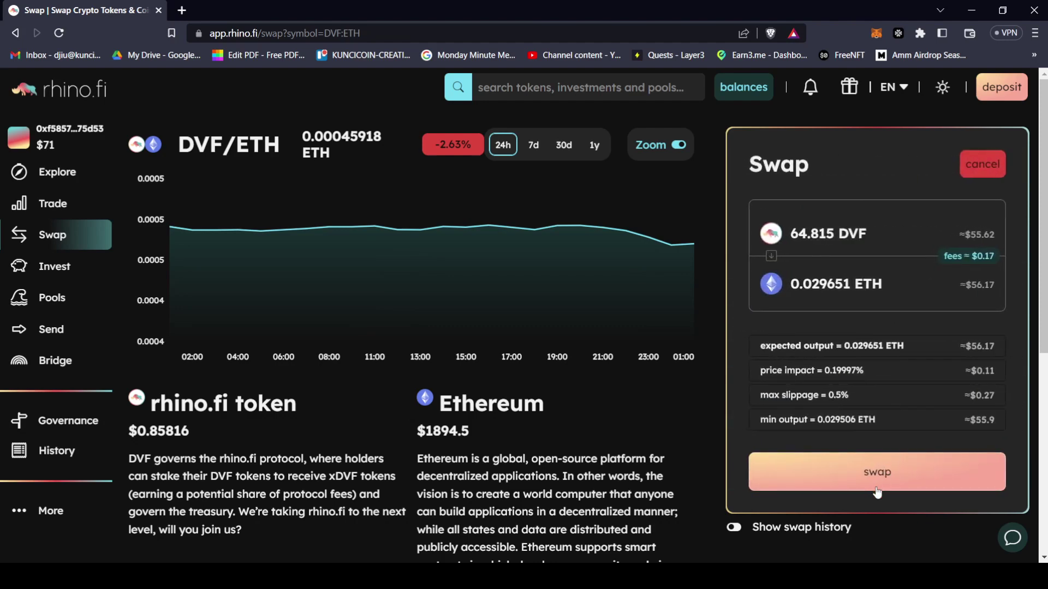
{"action": "left_click", "coordinate": [879, 489]}
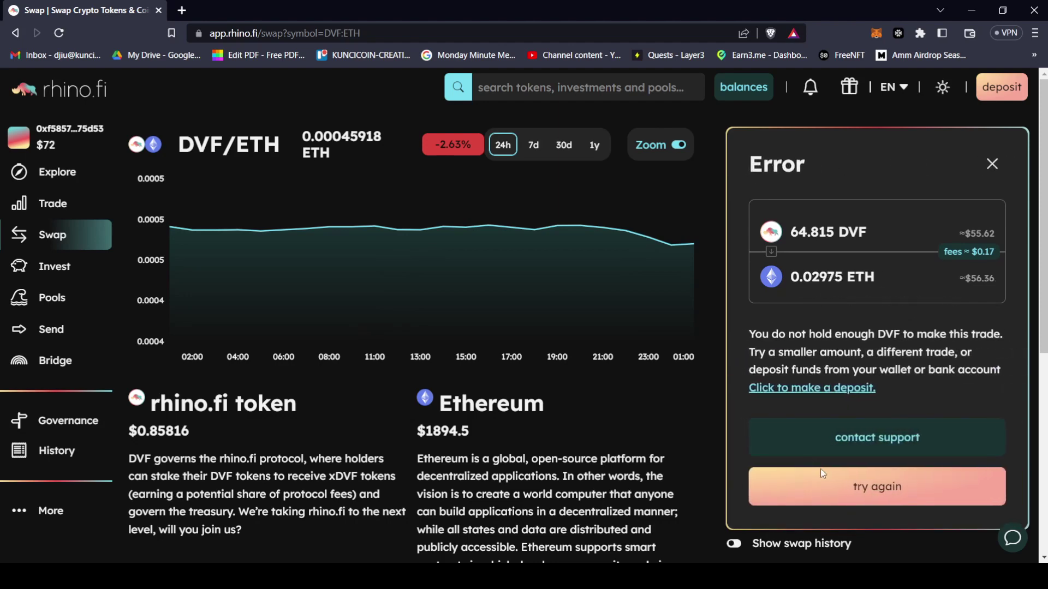
{"action": "left_click", "coordinate": [797, 486]}
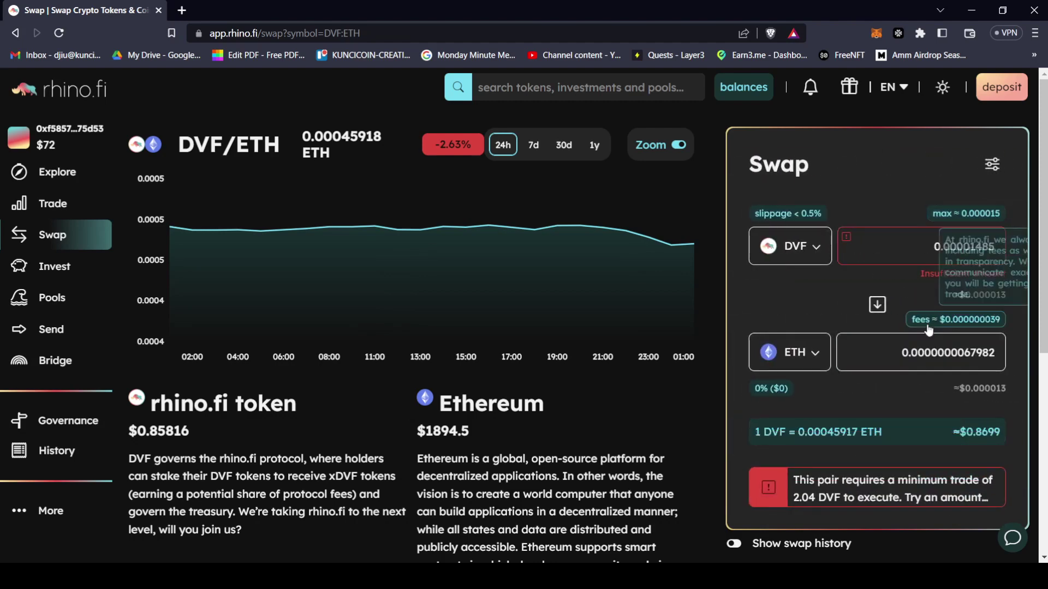
{"action": "mouse_move", "coordinate": [898, 478]}
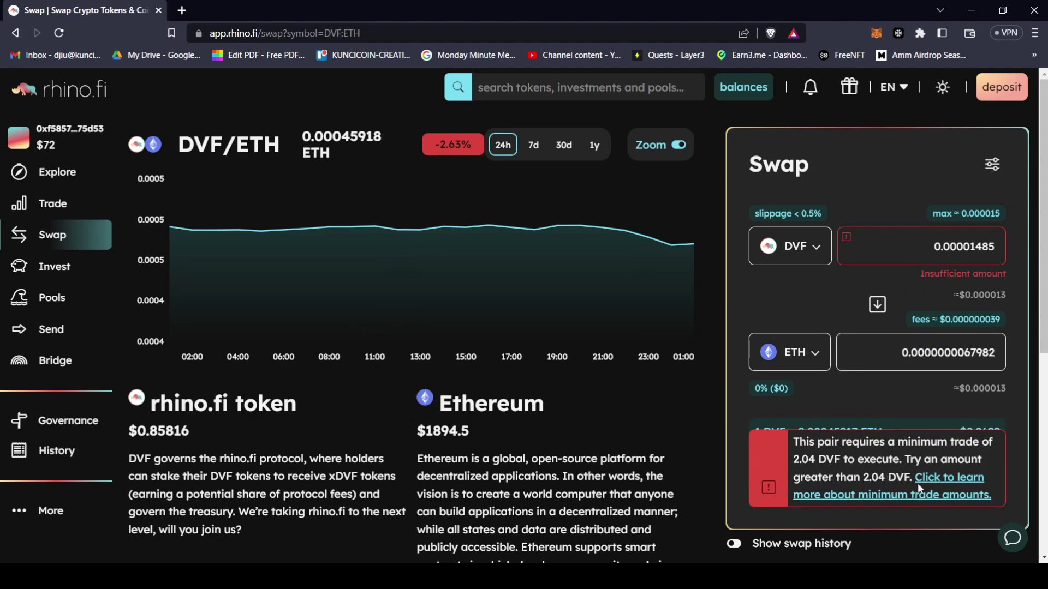
- Review the portfolio's token, investment and pool holdings on rhino.fi and the token balances off rhino.fi
{"action": "left_click", "coordinate": [65, 138]}
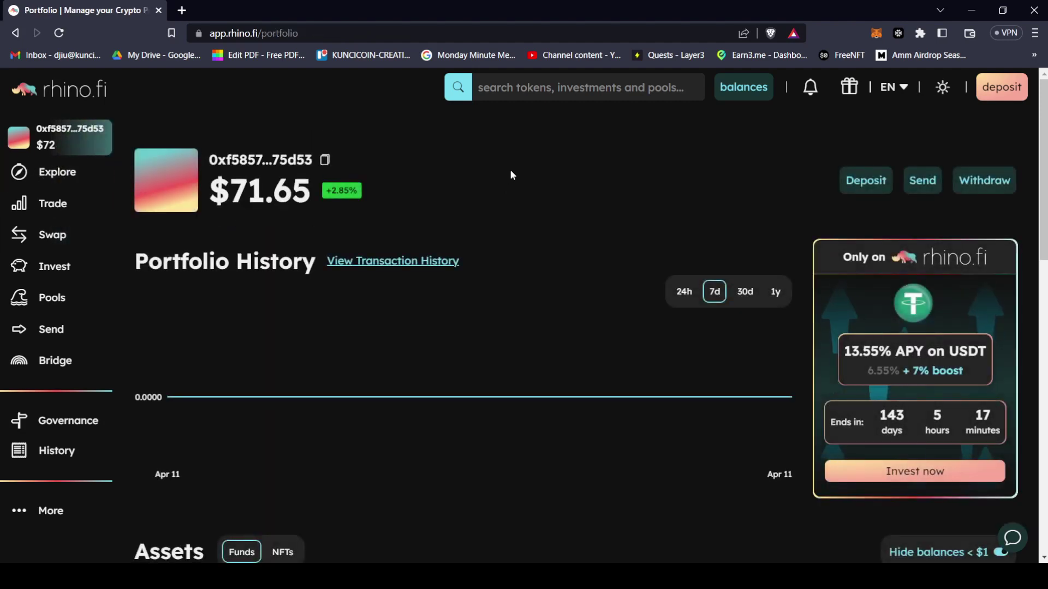
{"action": "scroll", "coordinate": [566, 269], "scroll_direction": "down", "scroll_amount": 10}
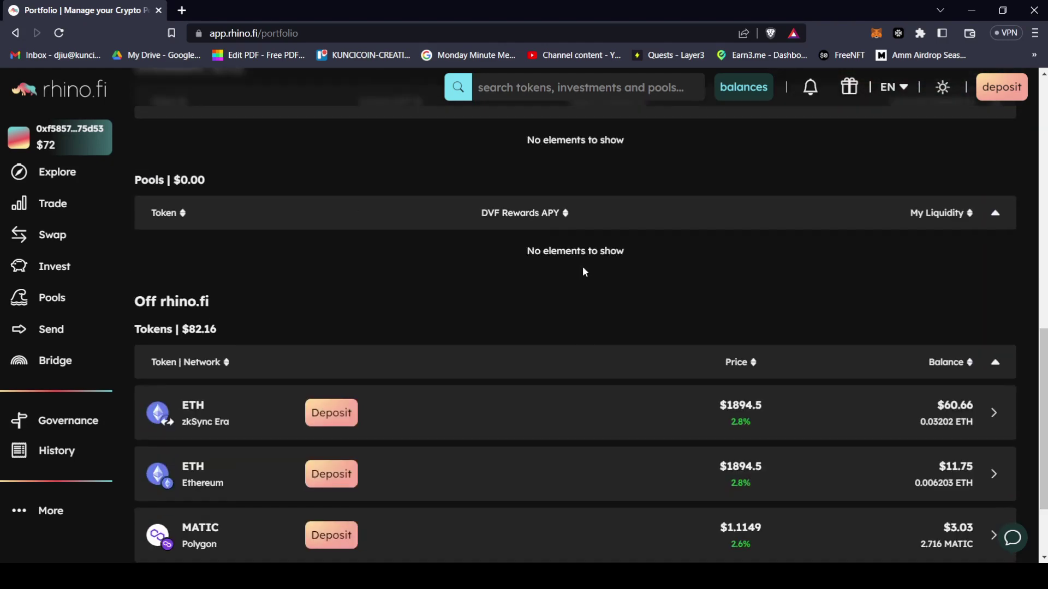
{"action": "scroll", "coordinate": [584, 264], "scroll_direction": "up", "scroll_amount": 5}
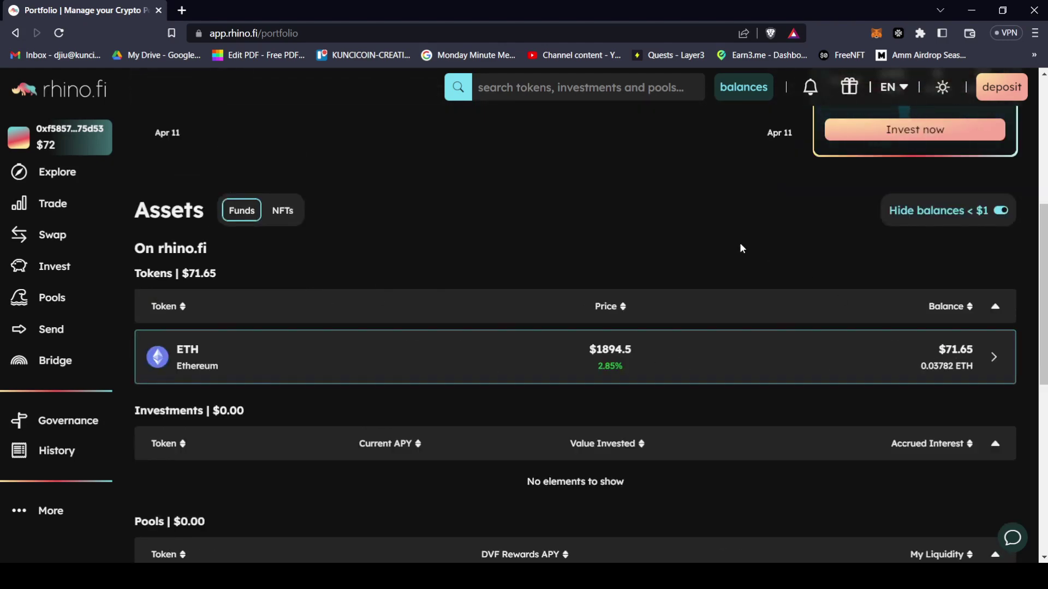
{"action": "scroll", "coordinate": [680, 250], "scroll_direction": "up", "scroll_amount": 5}
{"action": "scroll", "coordinate": [793, 304], "scroll_direction": "down", "scroll_amount": 10}
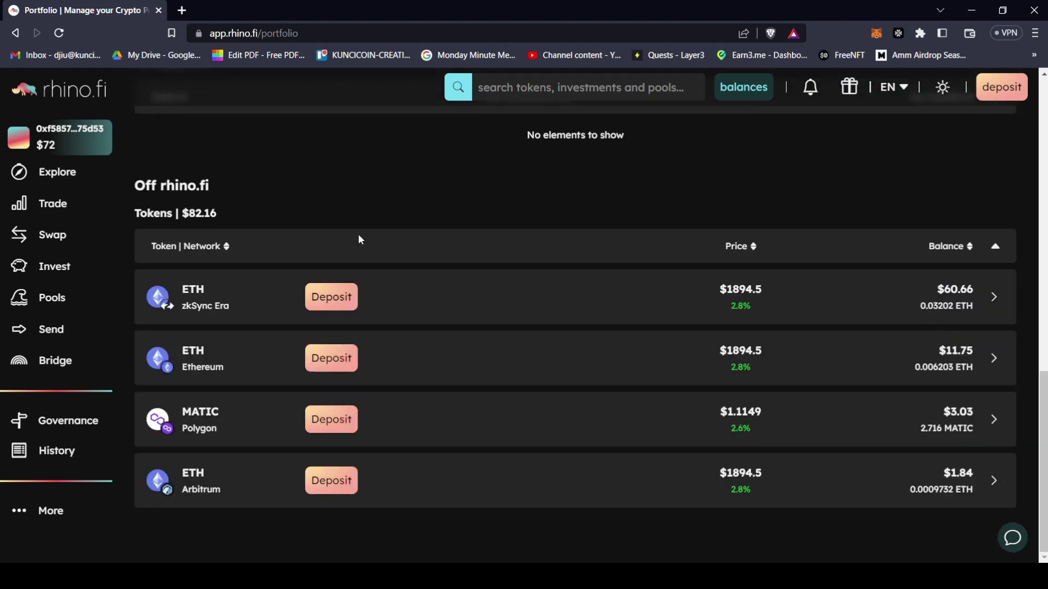
{"action": "scroll", "coordinate": [328, 243], "scroll_direction": "up", "scroll_amount": 10}
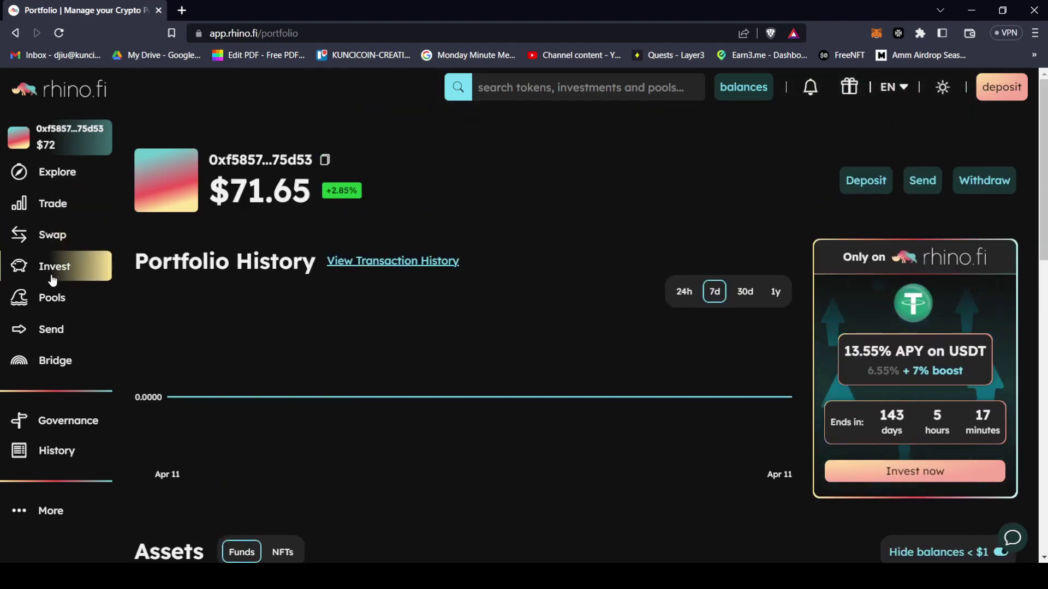
- Compare the APYs and trust scores of the yield tokens available to invest in, and open the icETH offer
{"action": "left_click", "coordinate": [51, 277]}
{"action": "scroll", "coordinate": [408, 263], "scroll_direction": "down", "scroll_amount": 2}
{"action": "scroll", "coordinate": [408, 263], "scroll_direction": "down", "scroll_amount": 2}
{"action": "scroll", "coordinate": [497, 364], "scroll_direction": "up", "scroll_amount": 4}
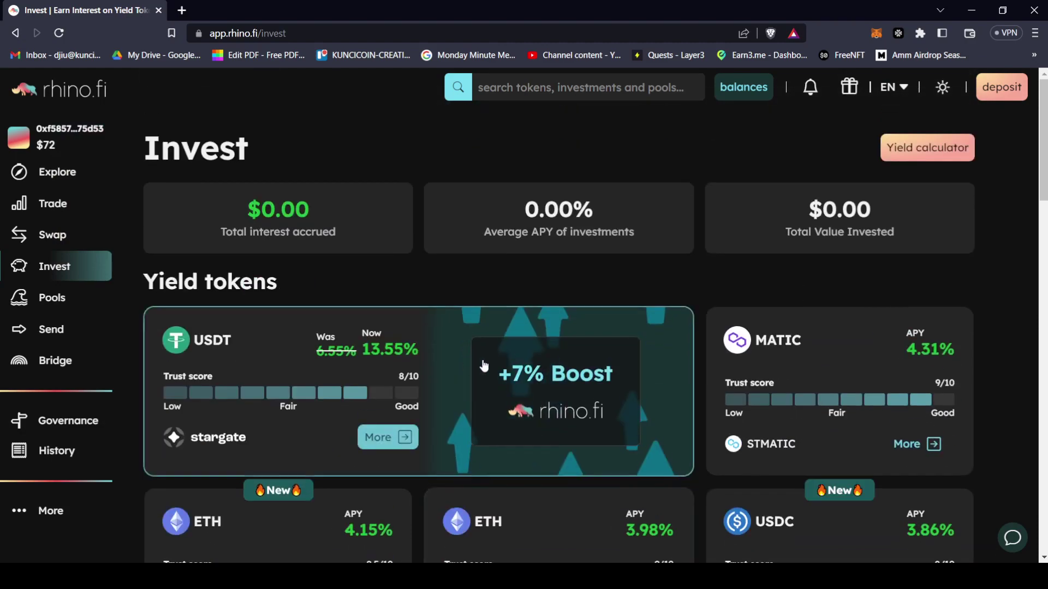
{"action": "scroll", "coordinate": [497, 365], "scroll_direction": "down", "scroll_amount": 5}
{"action": "scroll", "coordinate": [344, 306], "scroll_direction": "up", "scroll_amount": 1}
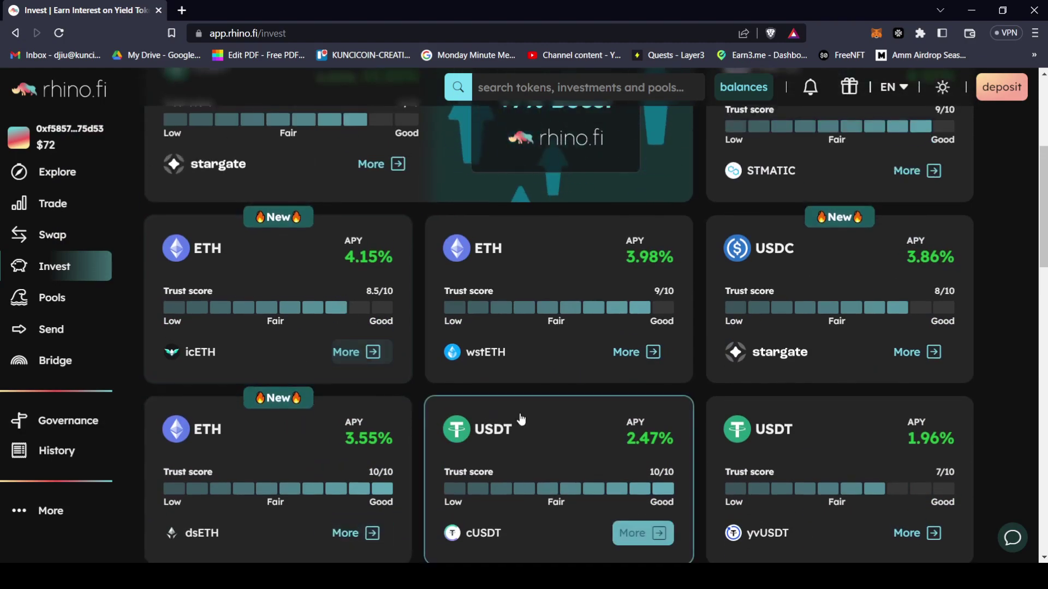
{"action": "scroll", "coordinate": [562, 388], "scroll_direction": "up", "scroll_amount": 3}
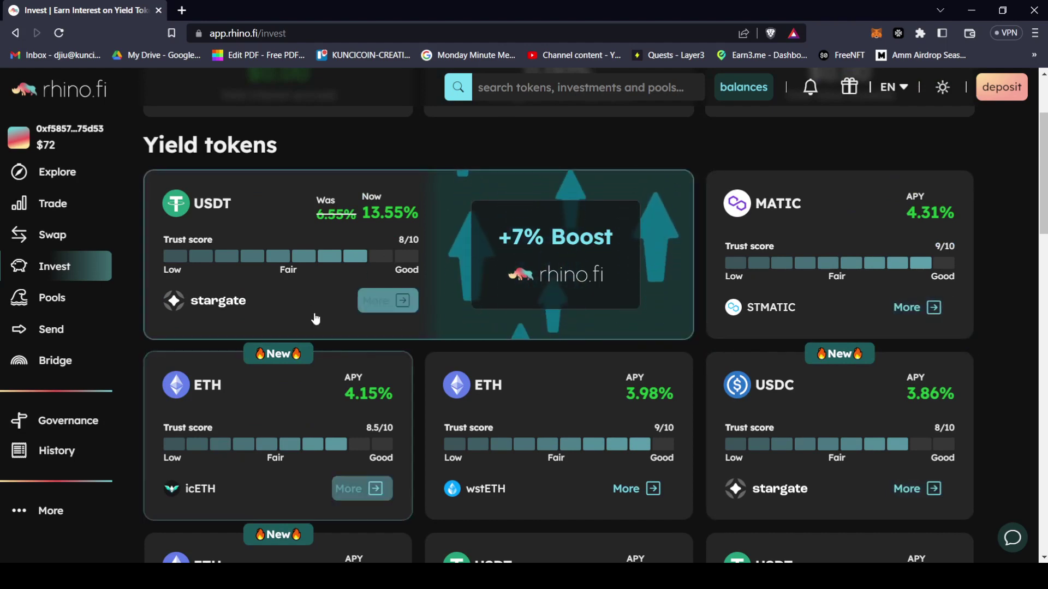
{"action": "scroll", "coordinate": [314, 311], "scroll_direction": "down", "scroll_amount": 2}
{"action": "left_click", "coordinate": [360, 352]}
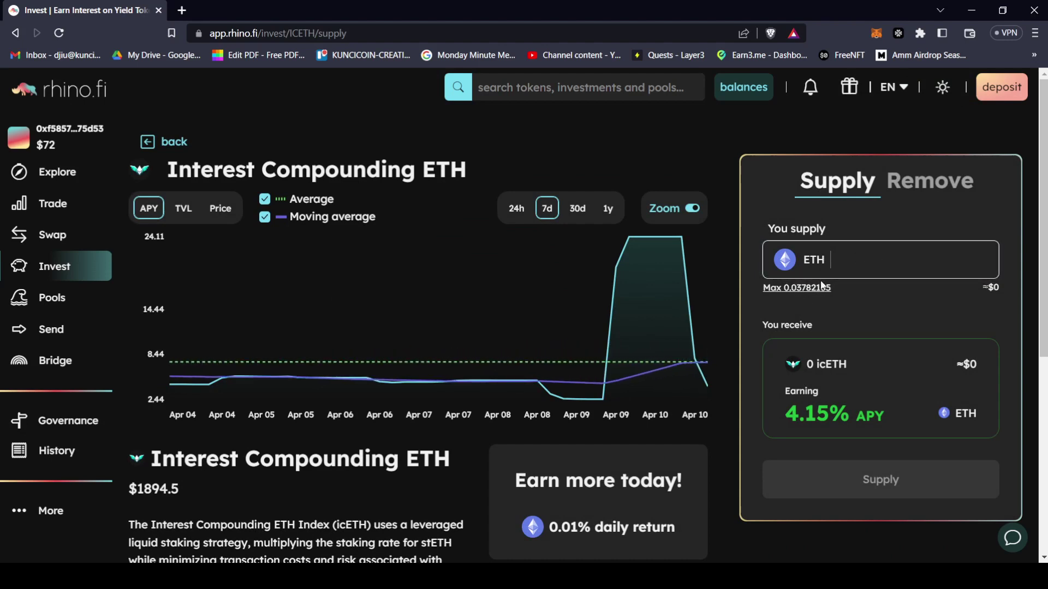
- Set the supply amount for Interest Compounding ETH to 0.011 ETH and review the supply's rate, APY and removal fee
{"action": "left_click", "coordinate": [797, 288]}
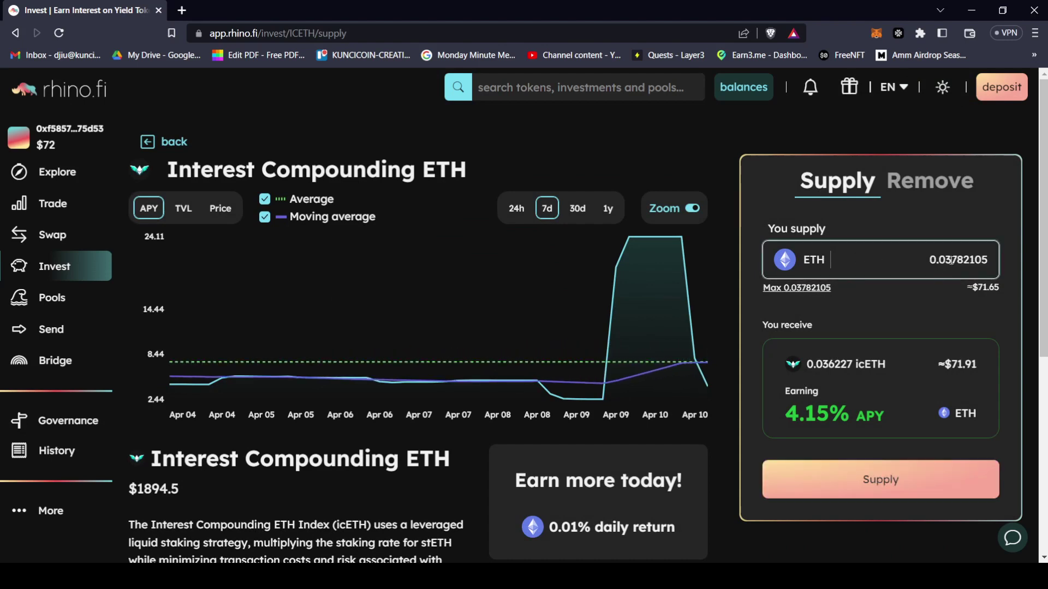
{"action": "key", "text": "ctrl+a"}
{"action": "type", "text": "0.01"}
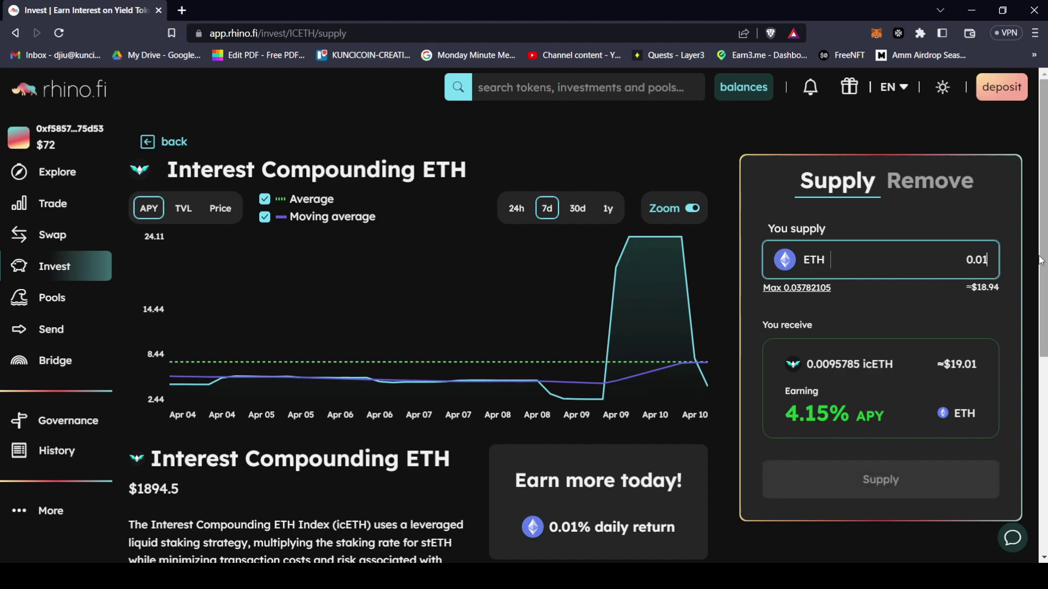
{"action": "left_click", "coordinate": [986, 266]}
{"action": "type", "text": "1"}
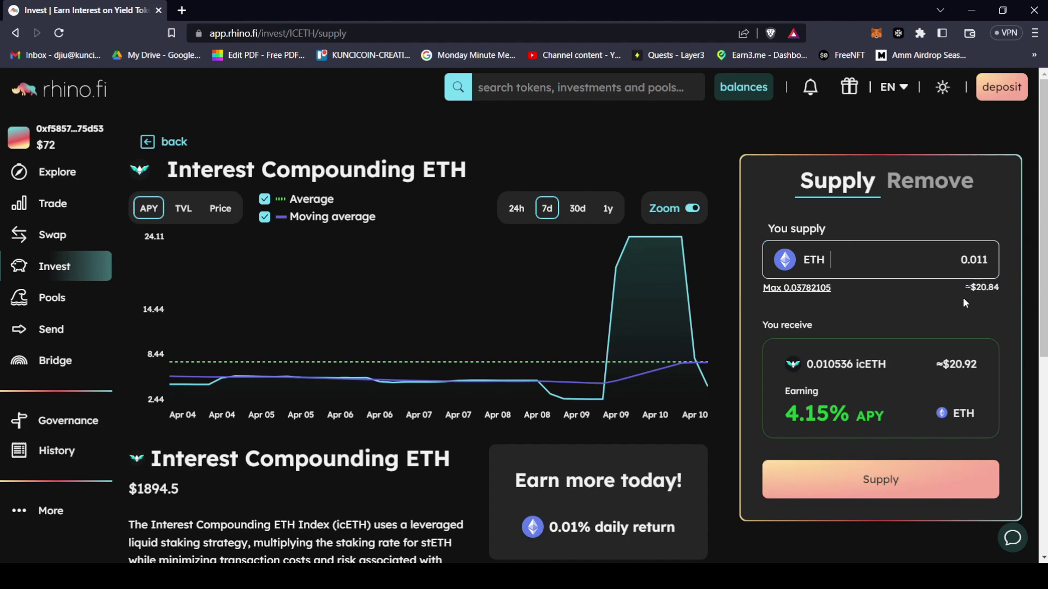
{"action": "scroll", "coordinate": [860, 437], "scroll_direction": "down", "scroll_amount": 2}
{"action": "left_click", "coordinate": [849, 354]}
{"action": "scroll", "coordinate": [754, 328], "scroll_direction": "up", "scroll_amount": 2}
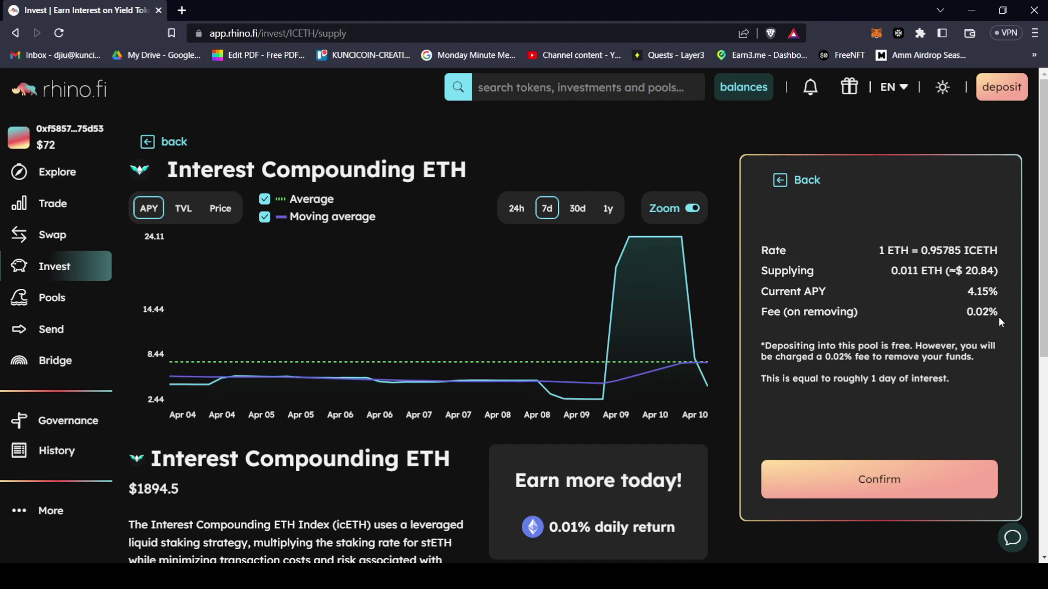
{"action": "scroll", "coordinate": [960, 333], "scroll_direction": "down", "scroll_amount": 3}
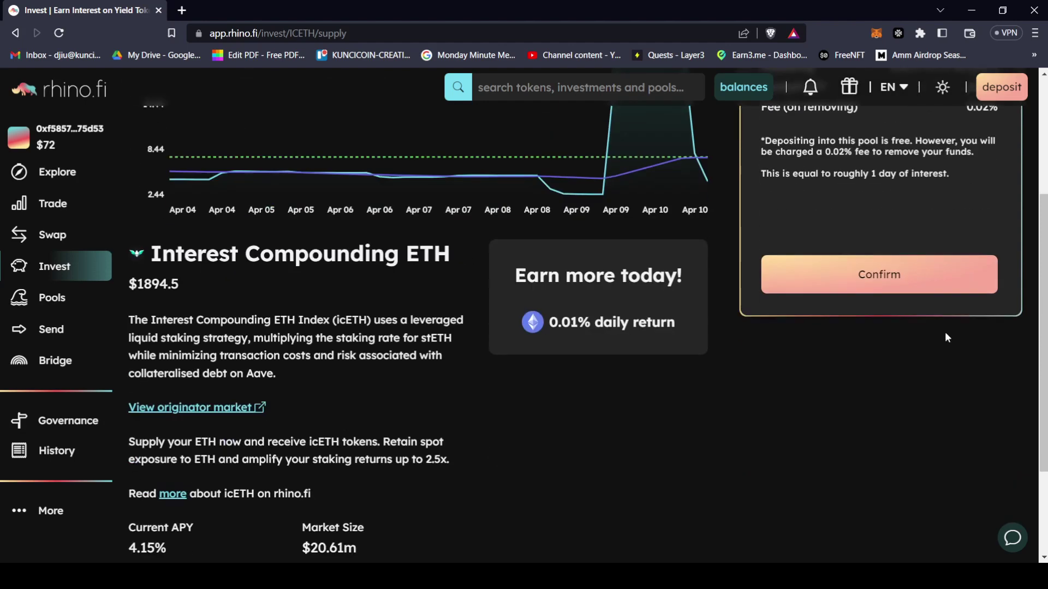
{"action": "scroll", "coordinate": [789, 345], "scroll_direction": "up", "scroll_amount": 3}
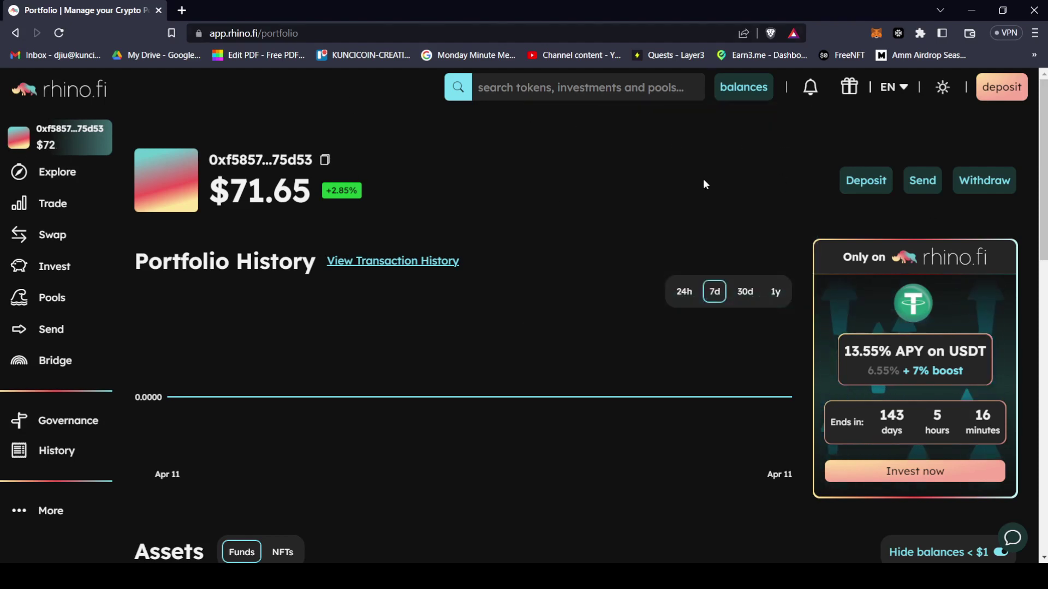
- Withdraw the maximum 0.03782105 ETH from the portfolio to zkSync Era and answer the withdrawal survey with "I don't like the user experience."
{"action": "left_click", "coordinate": [986, 184]}
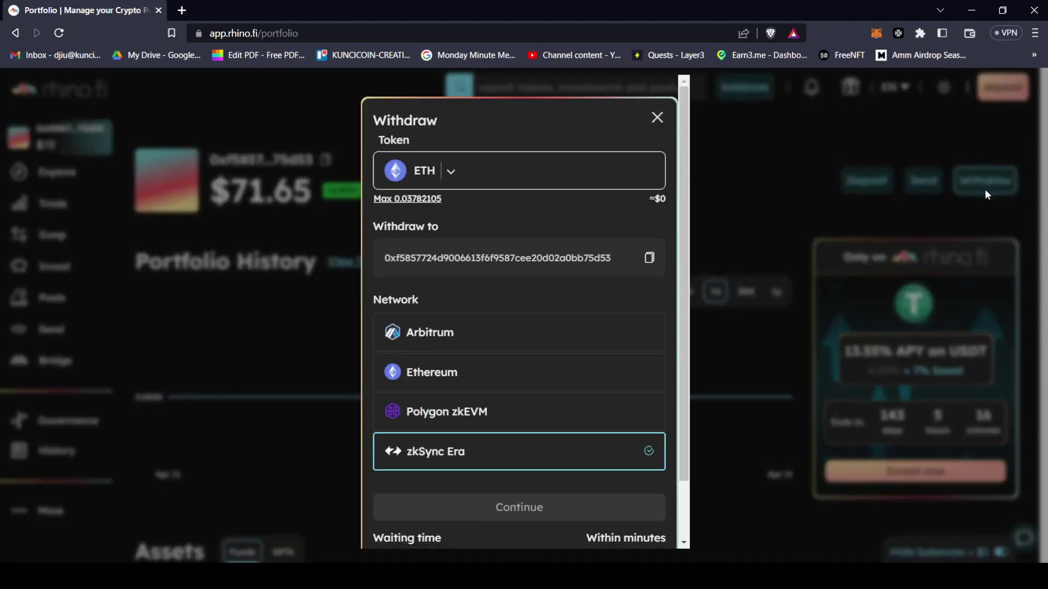
{"action": "left_click", "coordinate": [410, 204]}
{"action": "scroll", "coordinate": [571, 369], "scroll_direction": "down", "scroll_amount": 2}
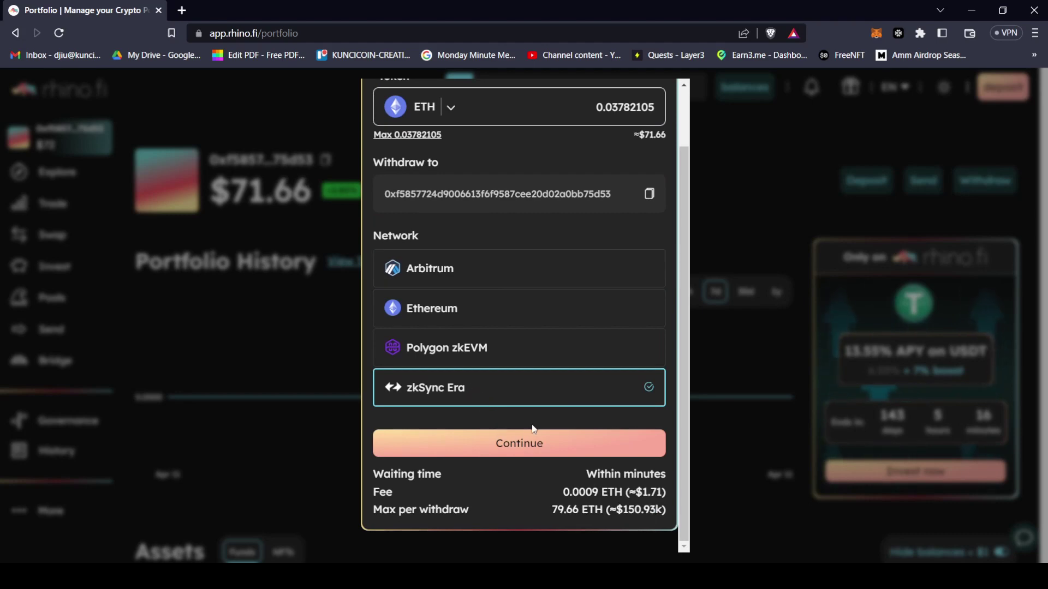
{"action": "left_click", "coordinate": [515, 443]}
{"action": "left_click", "coordinate": [523, 403]}
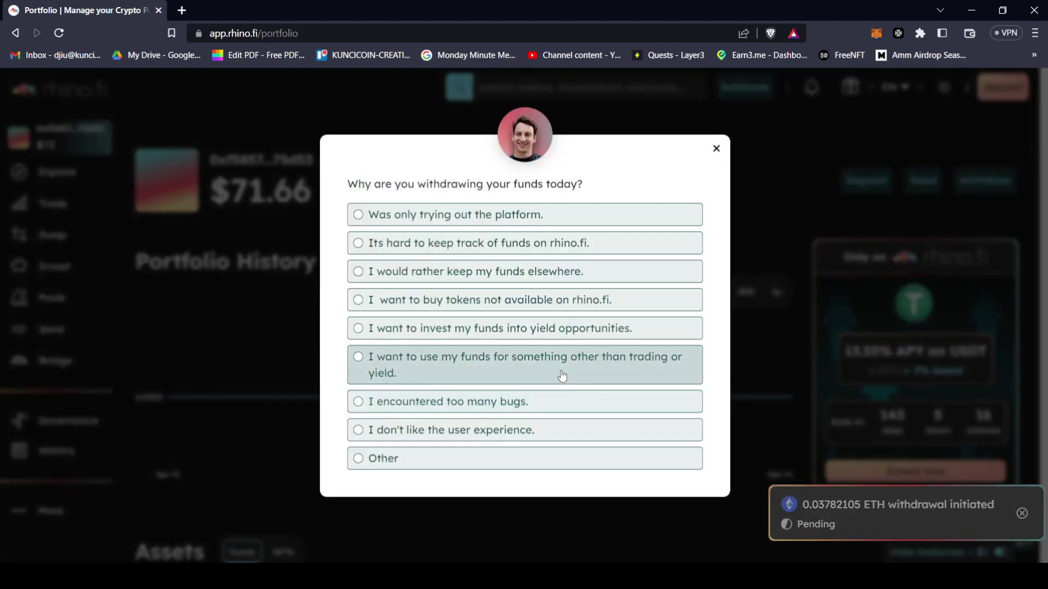
{"action": "left_click", "coordinate": [433, 431]}
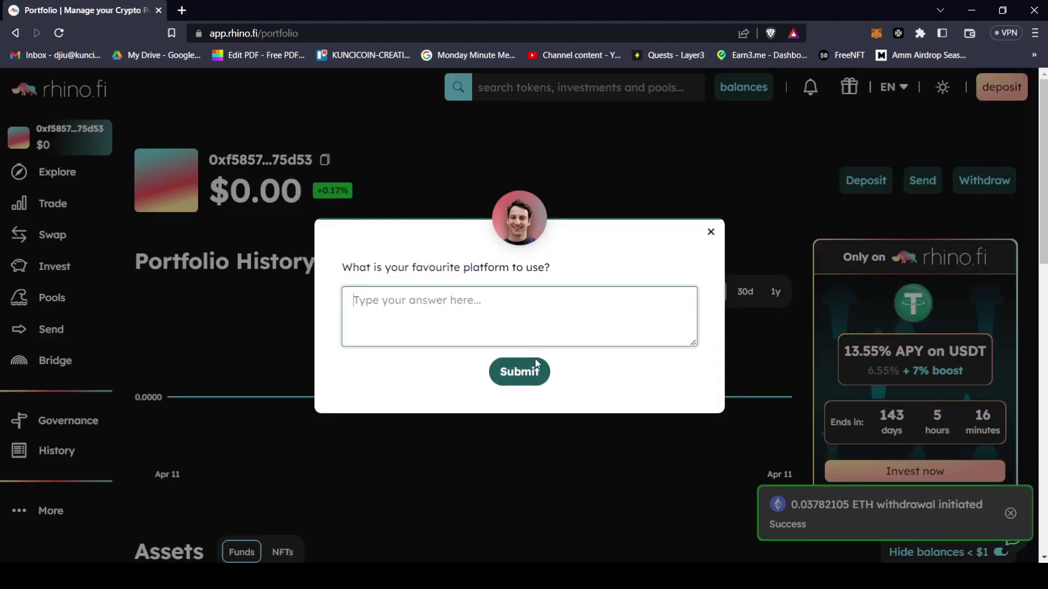
{"action": "left_click", "coordinate": [521, 371]}
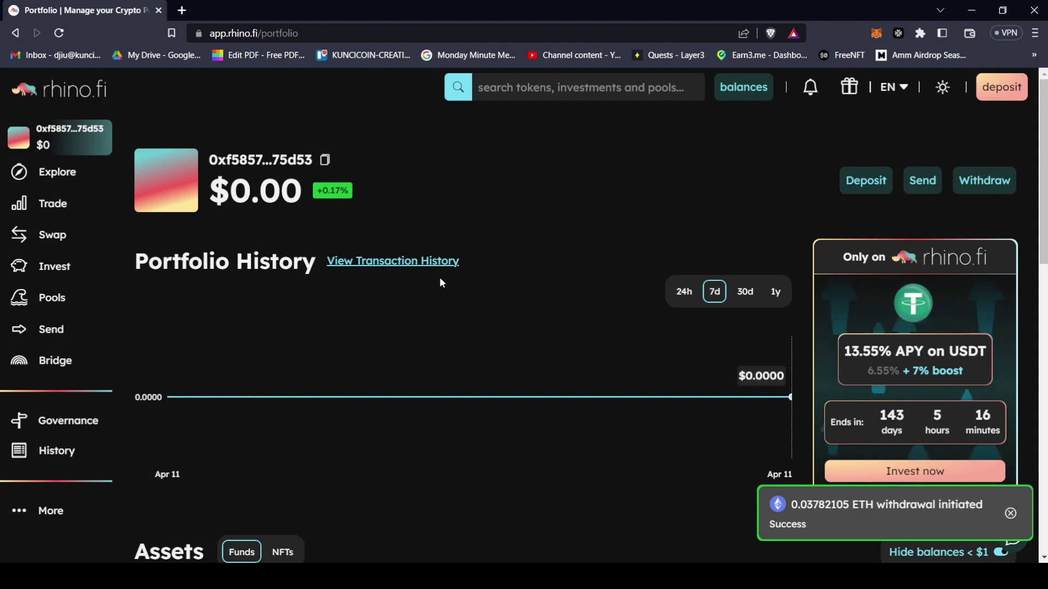
- Review the portfolio's token, investment and pool holdings on and off rhino.fi after the ETH withdrawal
{"action": "scroll", "coordinate": [530, 372], "scroll_direction": "down", "scroll_amount": 6}
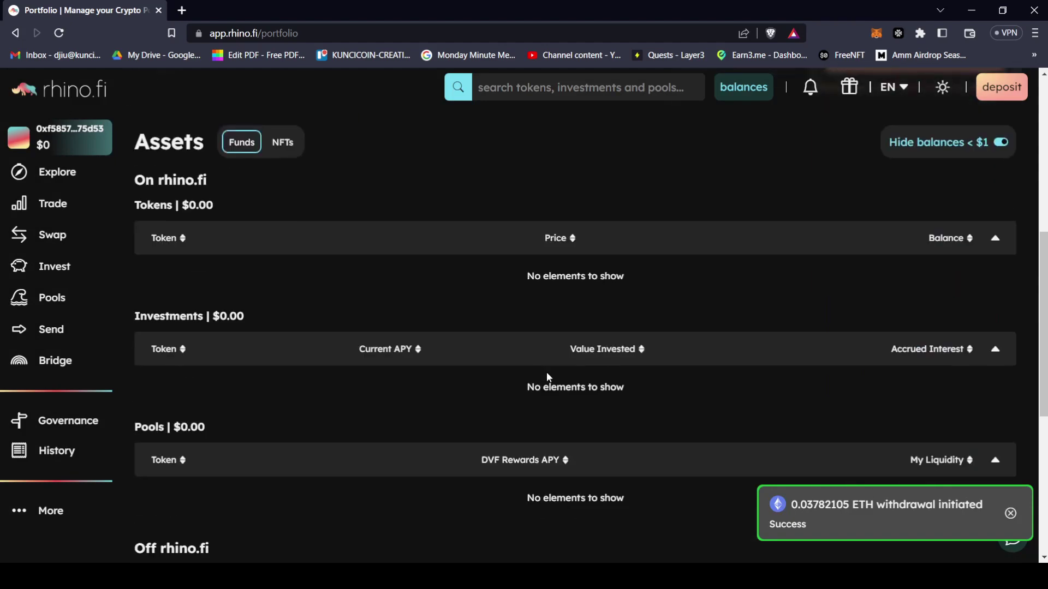
{"action": "scroll", "coordinate": [545, 377], "scroll_direction": "down", "scroll_amount": 5}
{"action": "scroll", "coordinate": [568, 327], "scroll_direction": "up", "scroll_amount": 11}
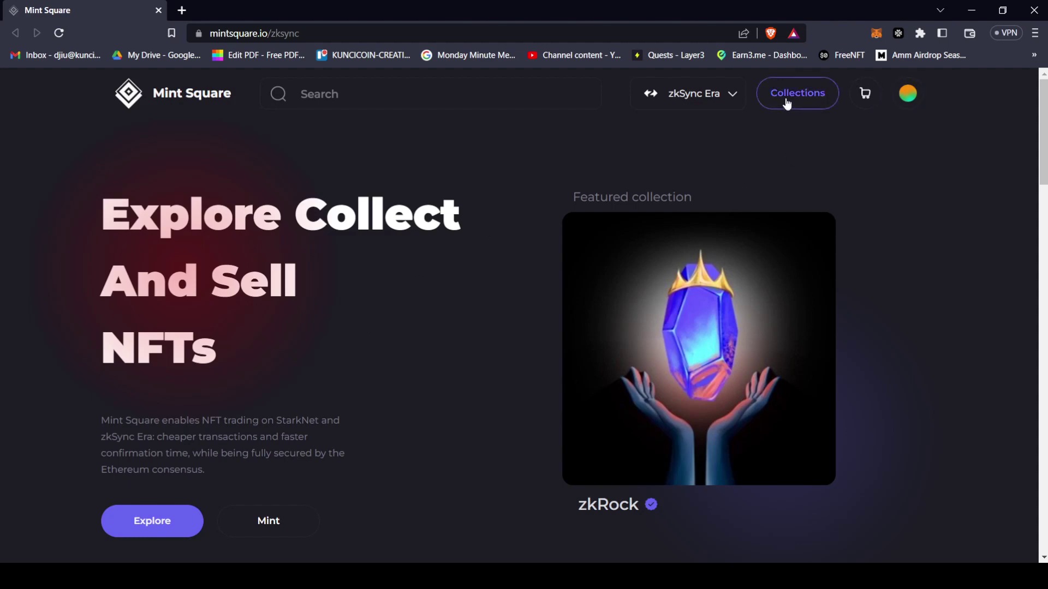
- Switch to Mint Square, check the available networks while staying on zkSync Era, and open the form for minting a new NFT
{"action": "left_click", "coordinate": [708, 95]}
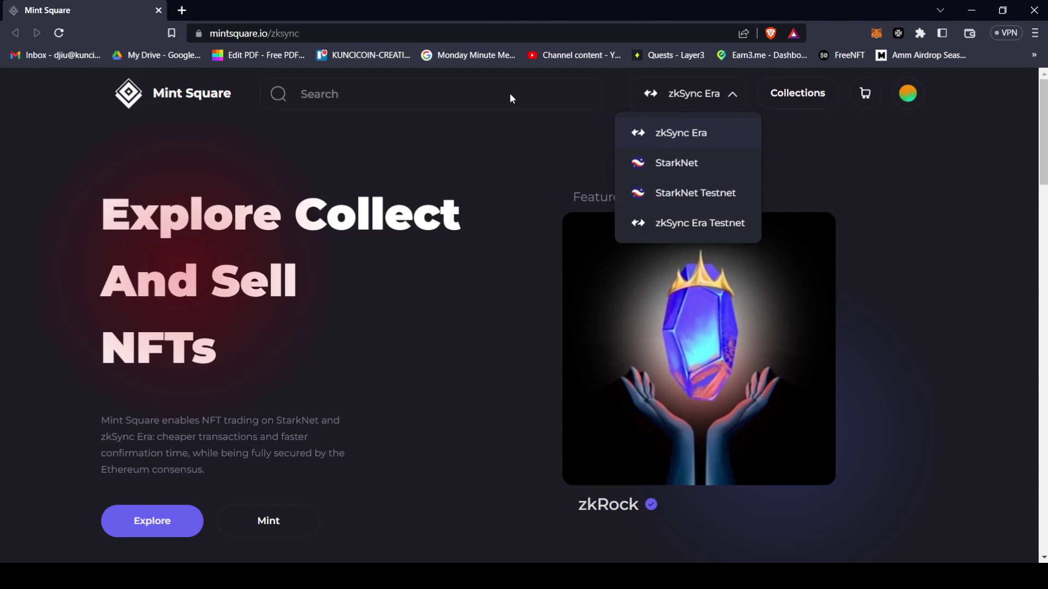
{"action": "left_click", "coordinate": [364, 158]}
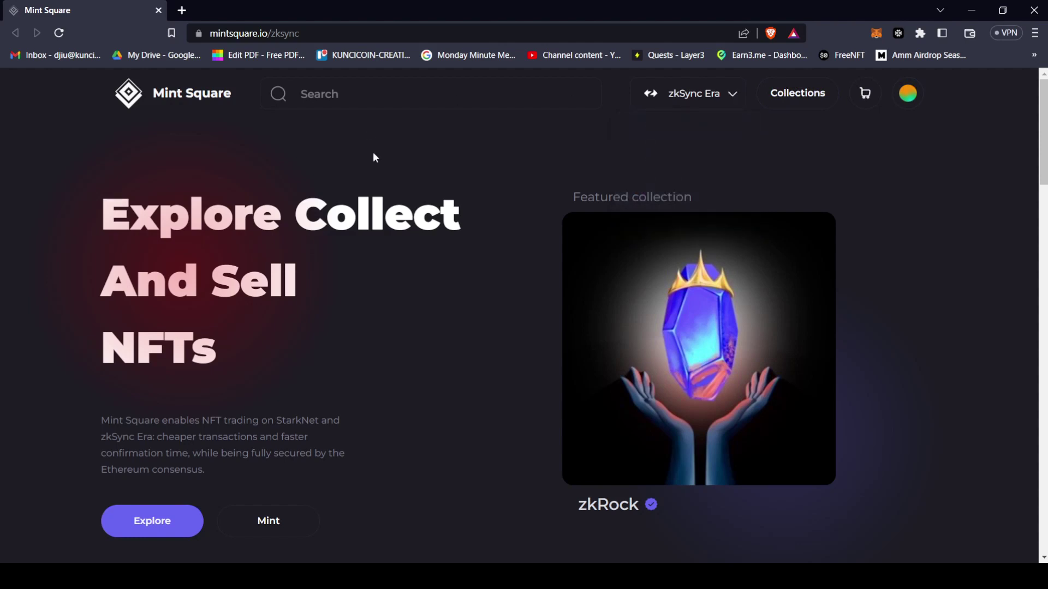
{"action": "left_click", "coordinate": [719, 93]}
{"action": "left_click", "coordinate": [440, 213]}
{"action": "scroll", "coordinate": [321, 442], "scroll_direction": "down", "scroll_amount": 5}
{"action": "left_click", "coordinate": [280, 248]}
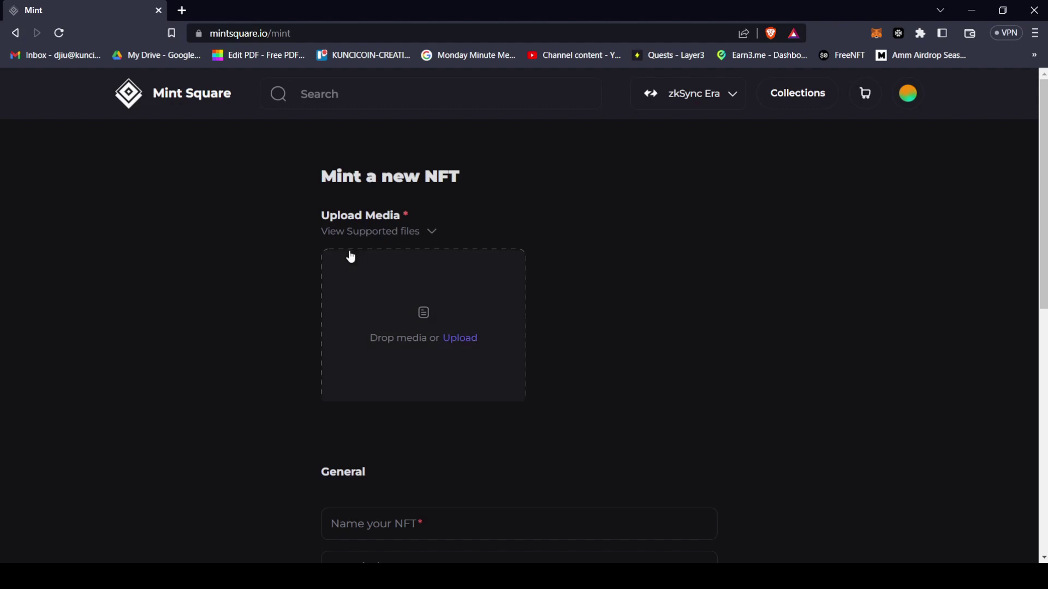
- Upload the image of the hamster in a space helmet as the new NFT's media
{"action": "left_click", "coordinate": [436, 339]}
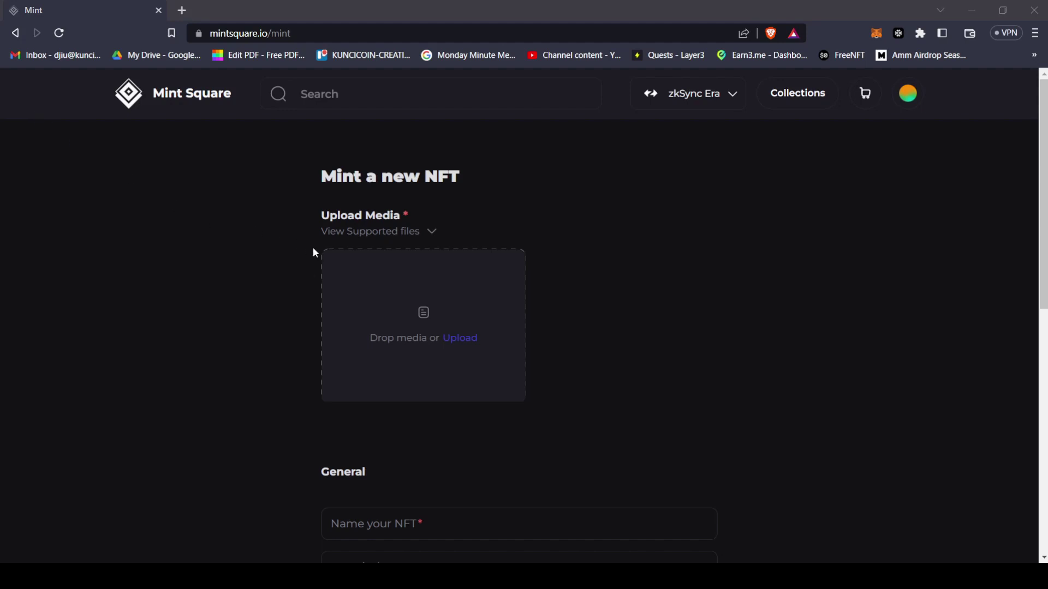
{"action": "double_click", "coordinate": [358, 215]}
{"action": "scroll", "coordinate": [307, 244], "scroll_direction": "down", "scroll_amount": 3}
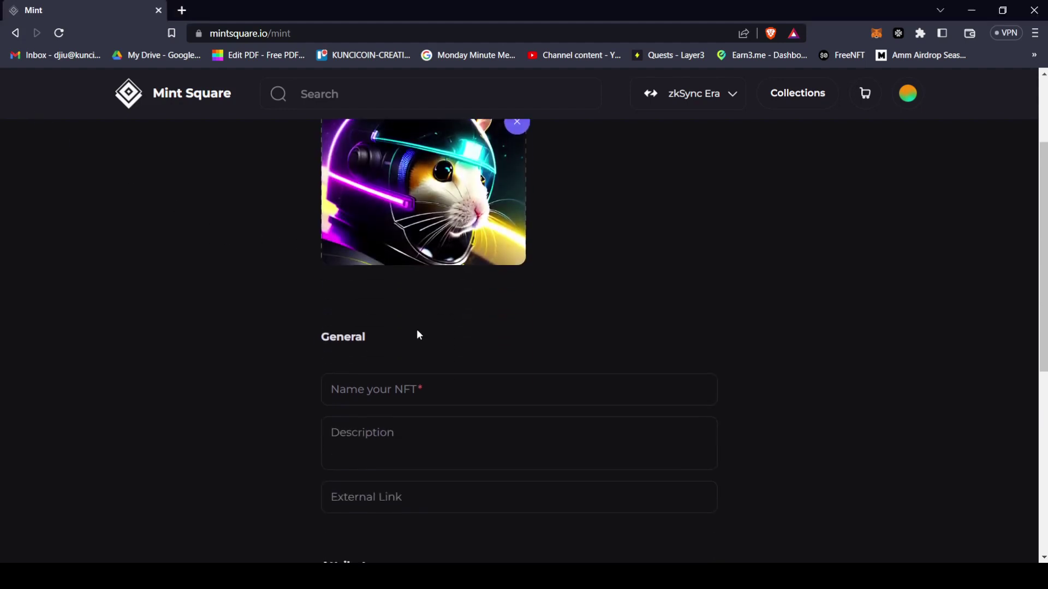
- Name the NFT "Hamster in the Spaceship"
{"action": "left_click", "coordinate": [417, 375]}
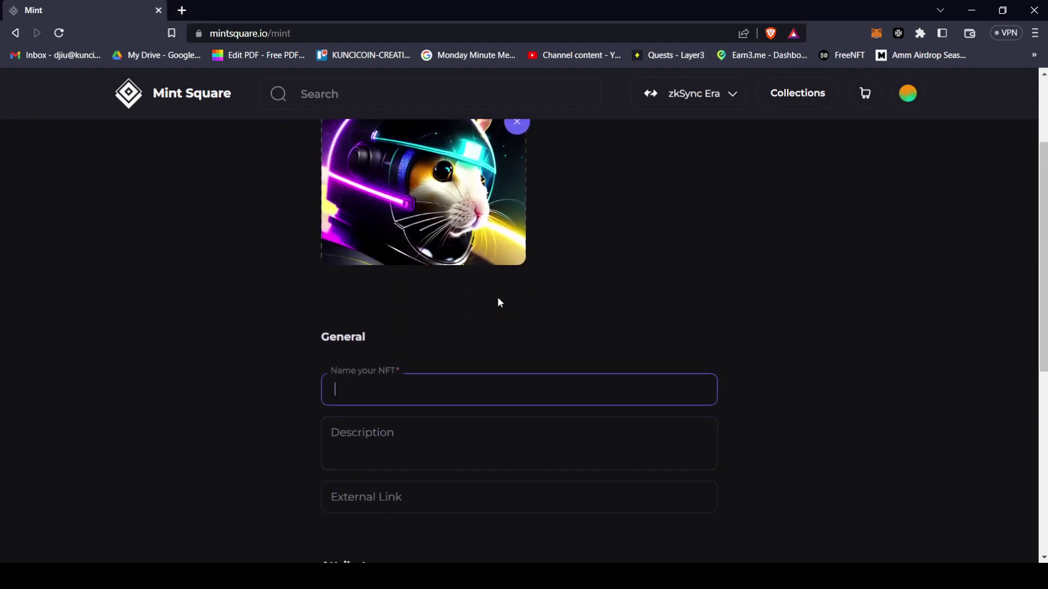
{"action": "type", "text": "Hamster to the Space"}
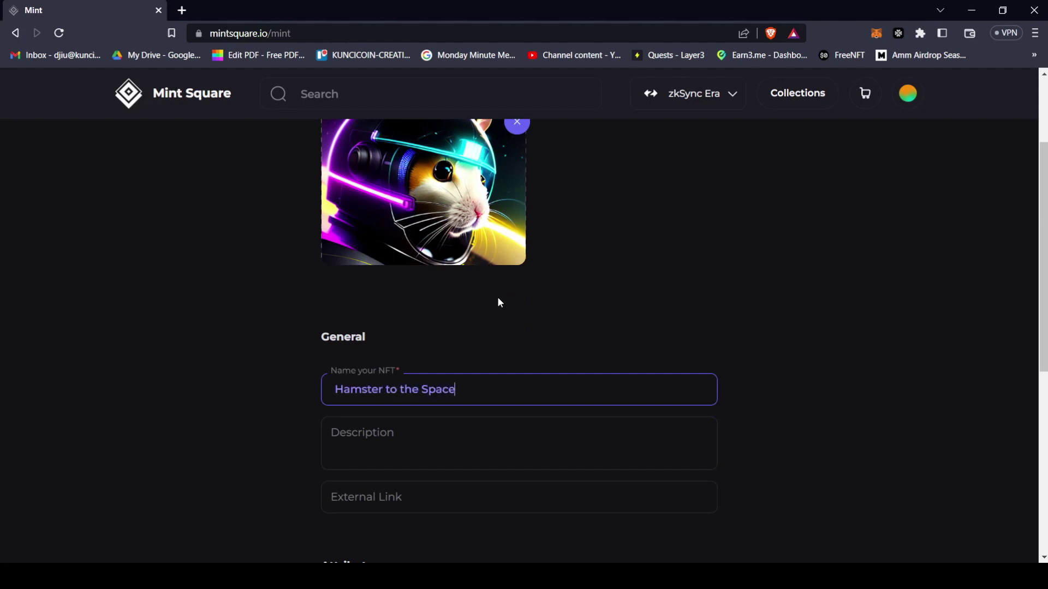
{"action": "key", "text": "Tab"}
{"action": "scroll", "coordinate": [498, 300], "scroll_direction": "down", "scroll_amount": 1}
{"action": "left_click", "coordinate": [419, 323]}
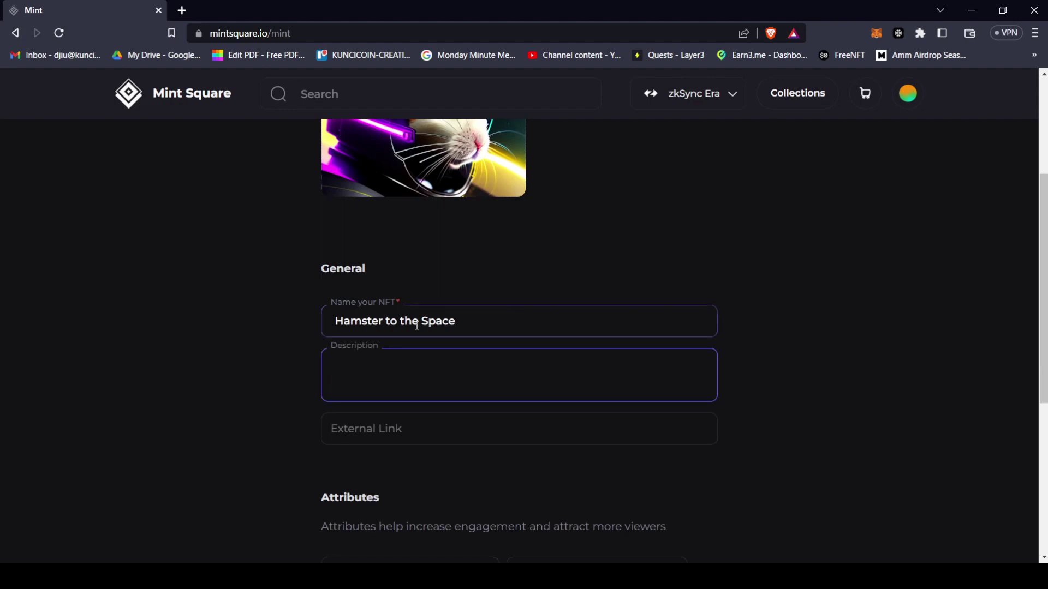
{"action": "left_click_drag", "start_coordinate": [418, 325], "coordinate": [386, 328]}
{"action": "key", "text": "BackSpace"}
{"action": "type", "text": "in the Spaceship"}
- Describe the NFT as "Cute Hamster in the Spaceship War to kill all Aliens" and submit it for minting without attributes
{"action": "key", "text": "Tab"}
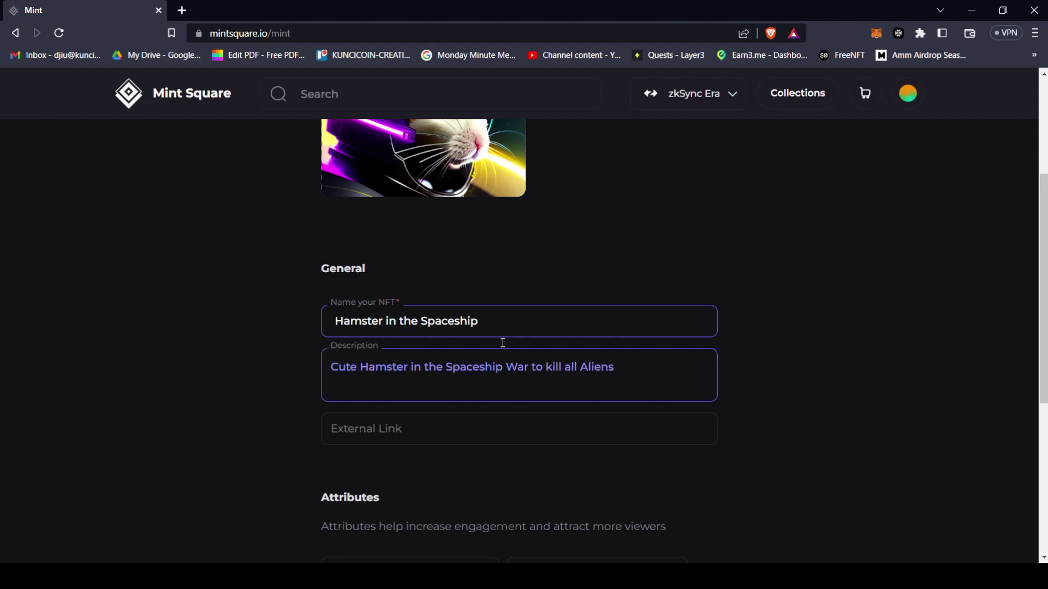
{"action": "type", "text": "oman"}
{"action": "scroll", "coordinate": [617, 377], "scroll_direction": "down", "scroll_amount": 5}
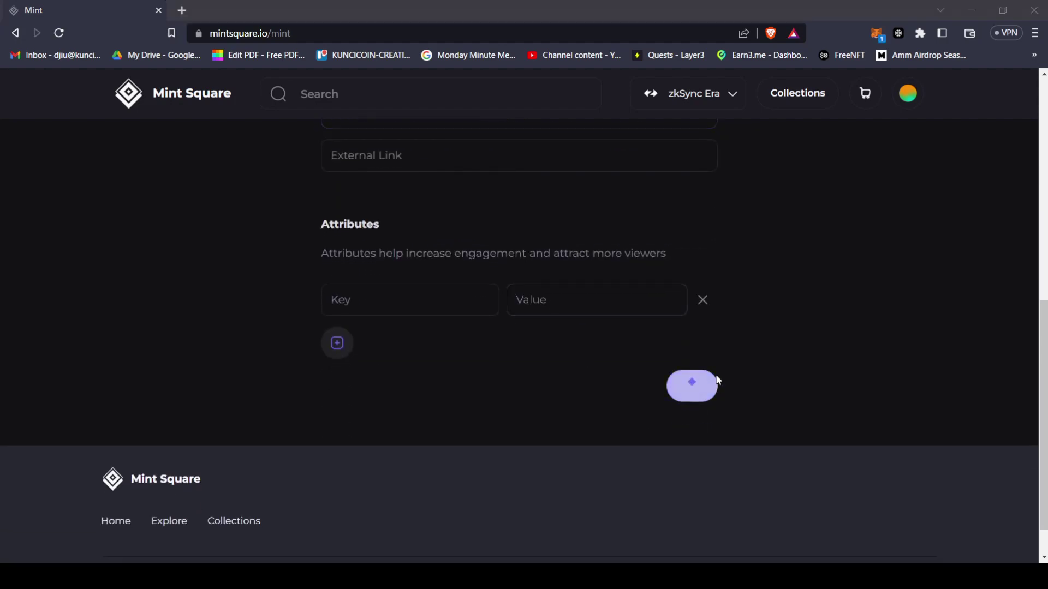
{"action": "left_click", "coordinate": [704, 384]}
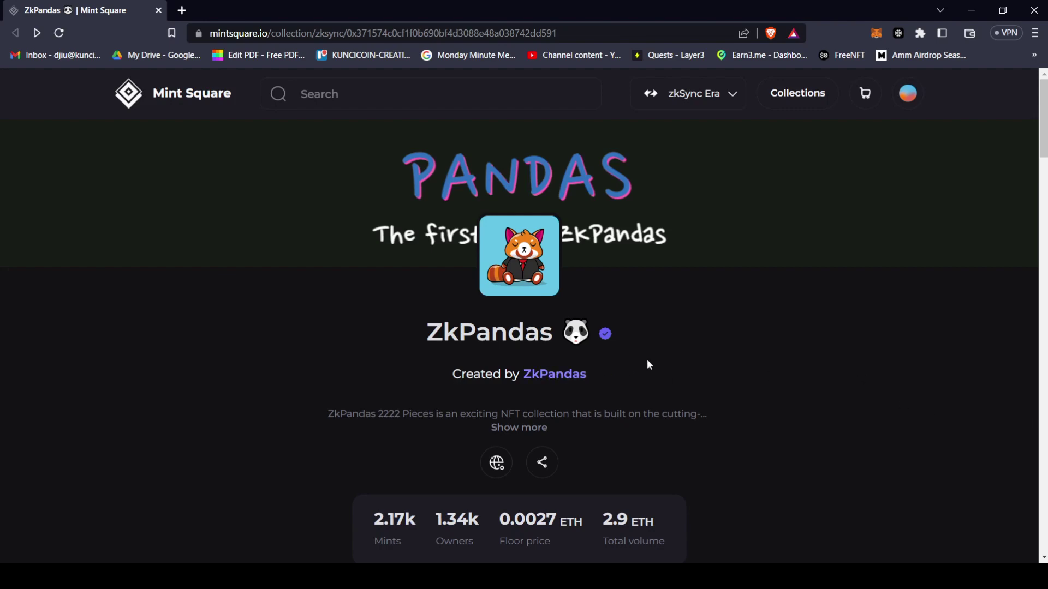
- Examine the ZkPandas collection's floor price, total volume and the prices of its listed NFTs
{"action": "scroll", "coordinate": [648, 359], "scroll_direction": "down", "scroll_amount": 3}
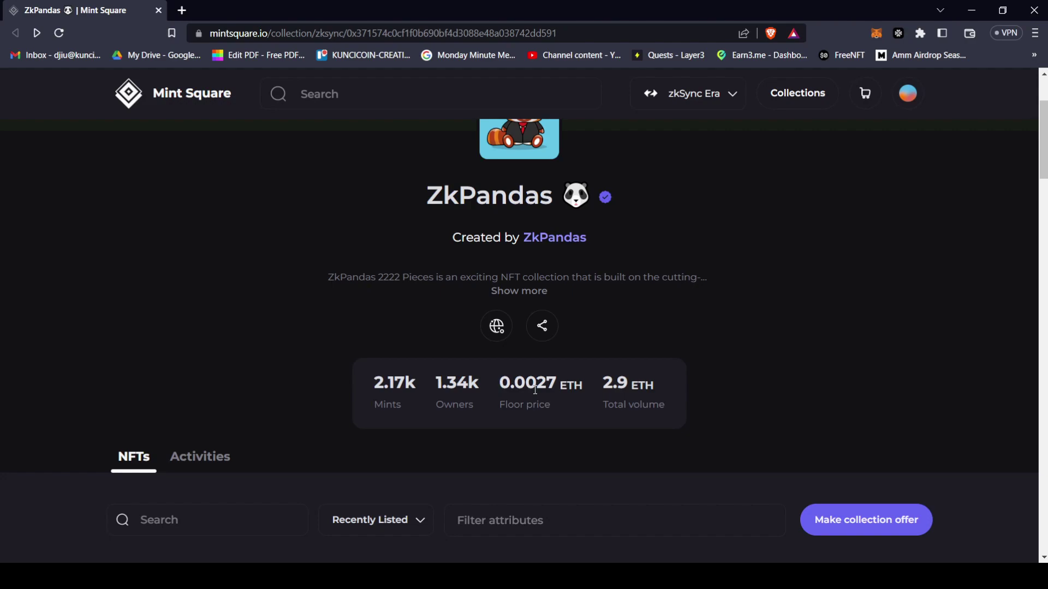
{"action": "scroll", "coordinate": [559, 404], "scroll_direction": "down", "scroll_amount": 3}
{"action": "scroll", "coordinate": [559, 402], "scroll_direction": "down", "scroll_amount": 5}
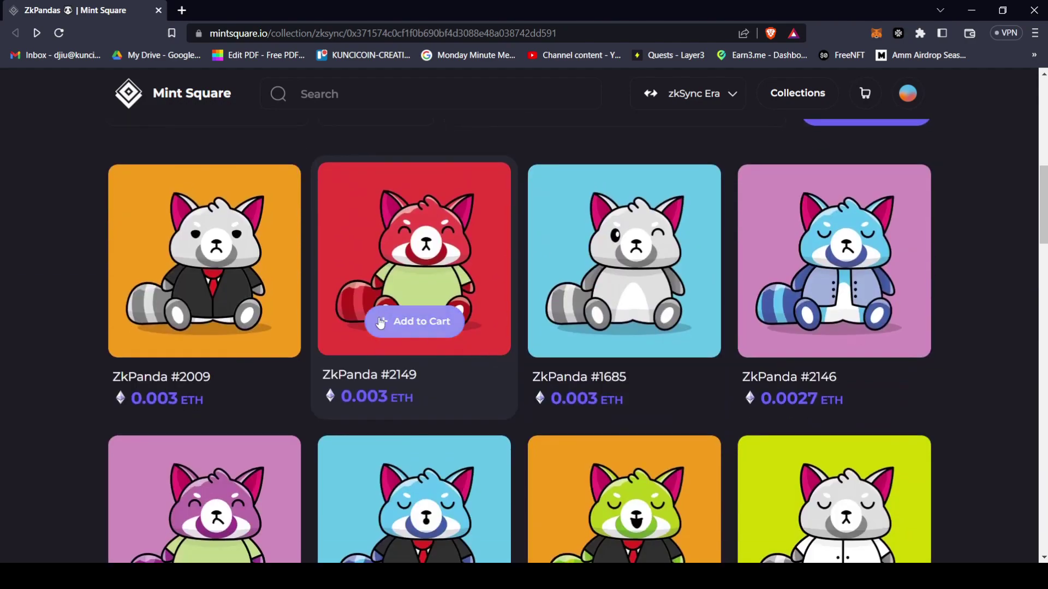
{"action": "mouse_move", "coordinate": [270, 279]}
{"action": "scroll", "coordinate": [706, 362], "scroll_direction": "down", "scroll_amount": 9}
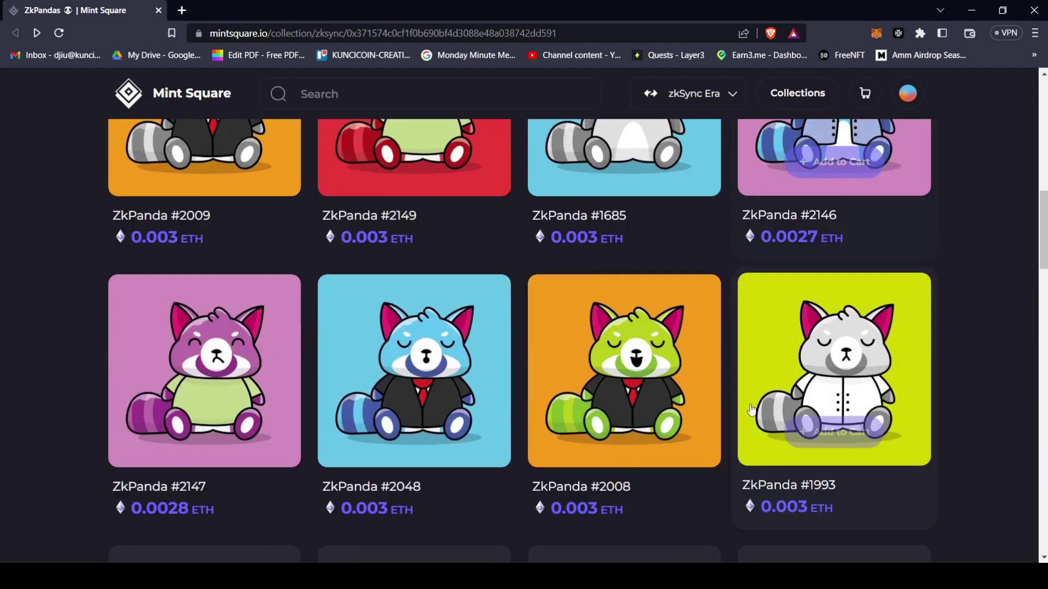
{"action": "scroll", "coordinate": [706, 362], "scroll_direction": "up", "scroll_amount": 15}
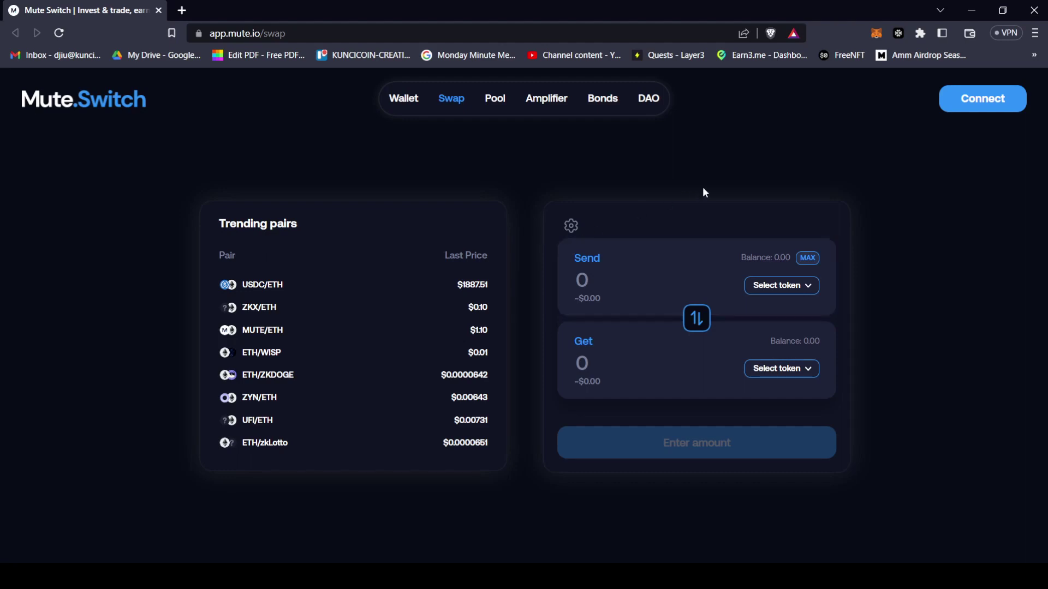
- Switch to Mute Switch, connect the MetaMask wallet and set the swap to send ETH and get USDC
{"action": "left_click", "coordinate": [959, 109]}
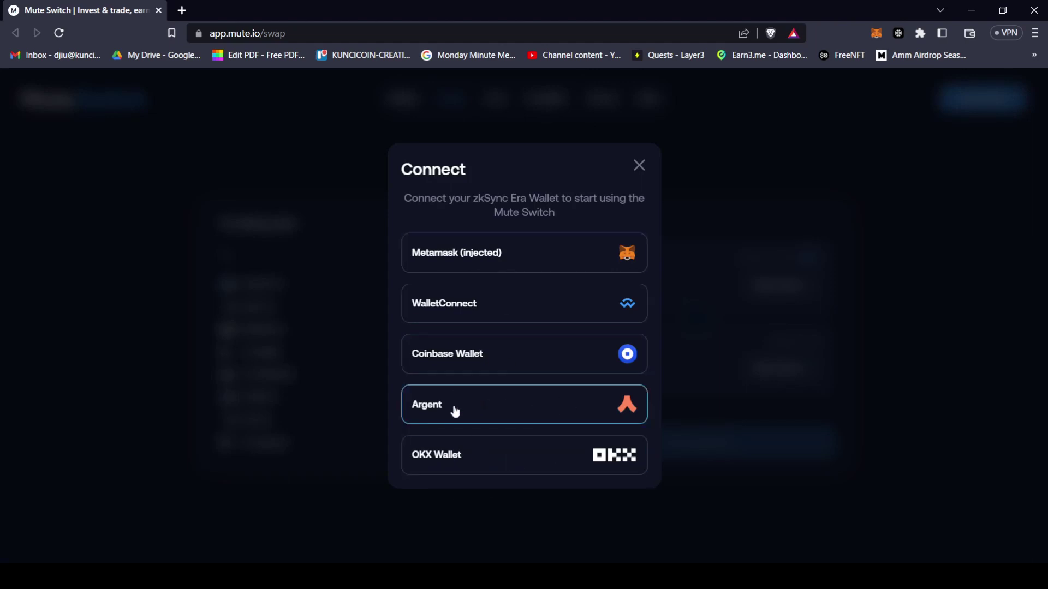
{"action": "left_click", "coordinate": [474, 259]}
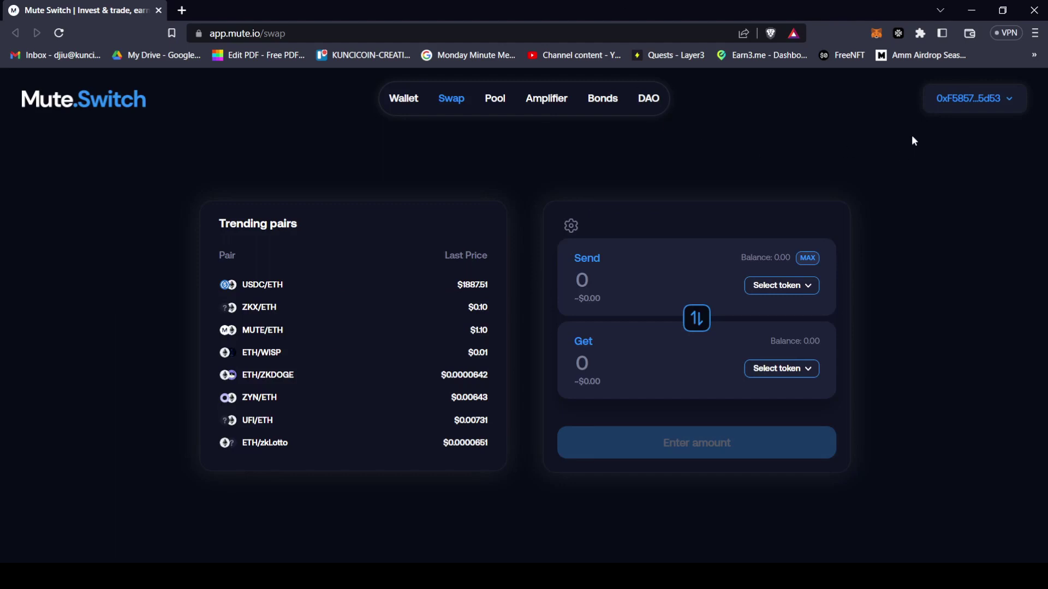
{"action": "left_click", "coordinate": [789, 288]}
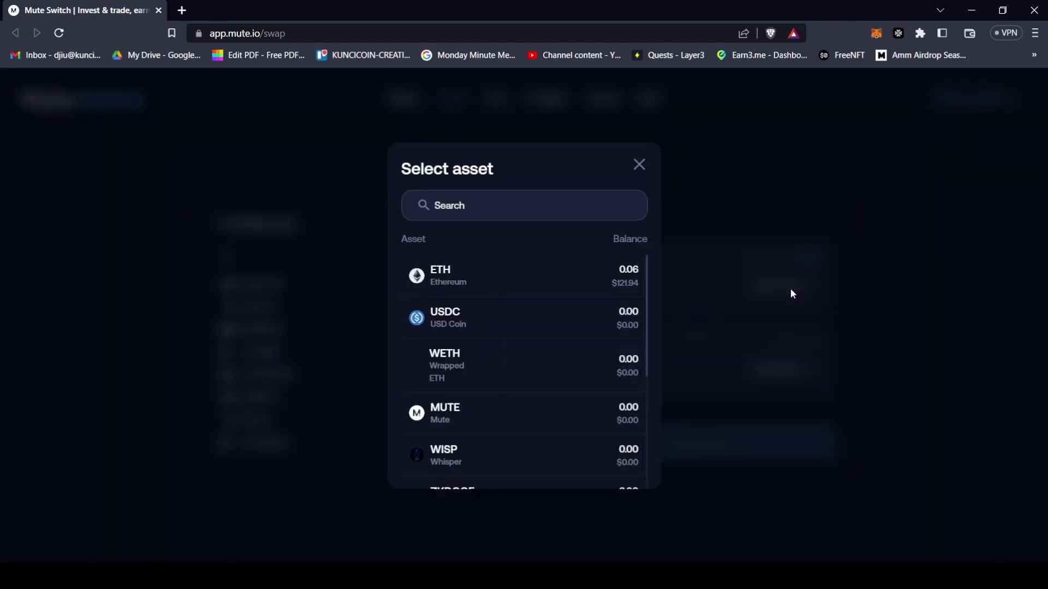
{"action": "left_click", "coordinate": [552, 290]}
{"action": "left_click", "coordinate": [778, 368]}
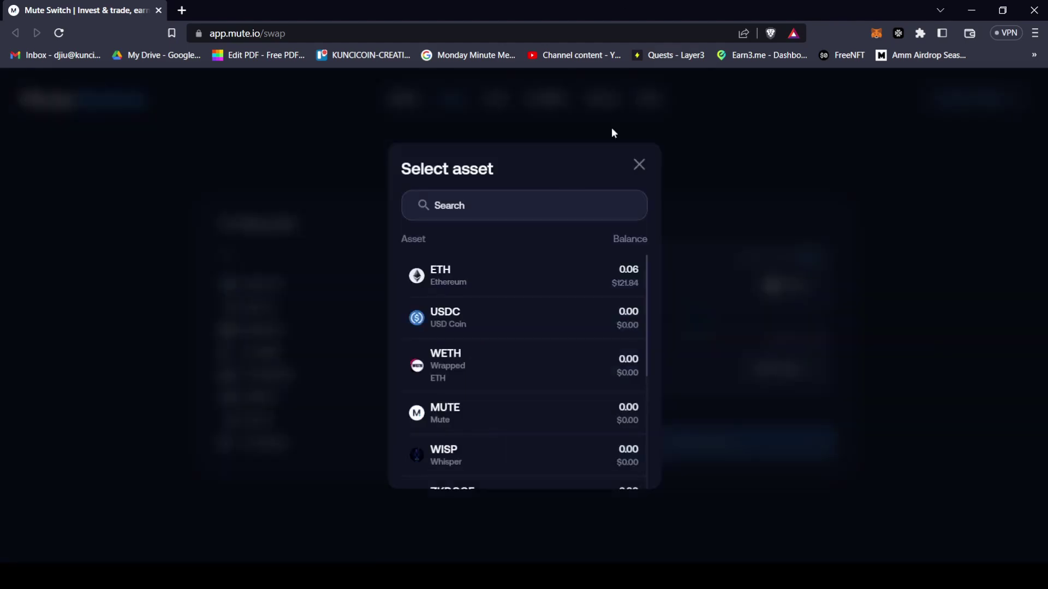
{"action": "left_click", "coordinate": [488, 317]}
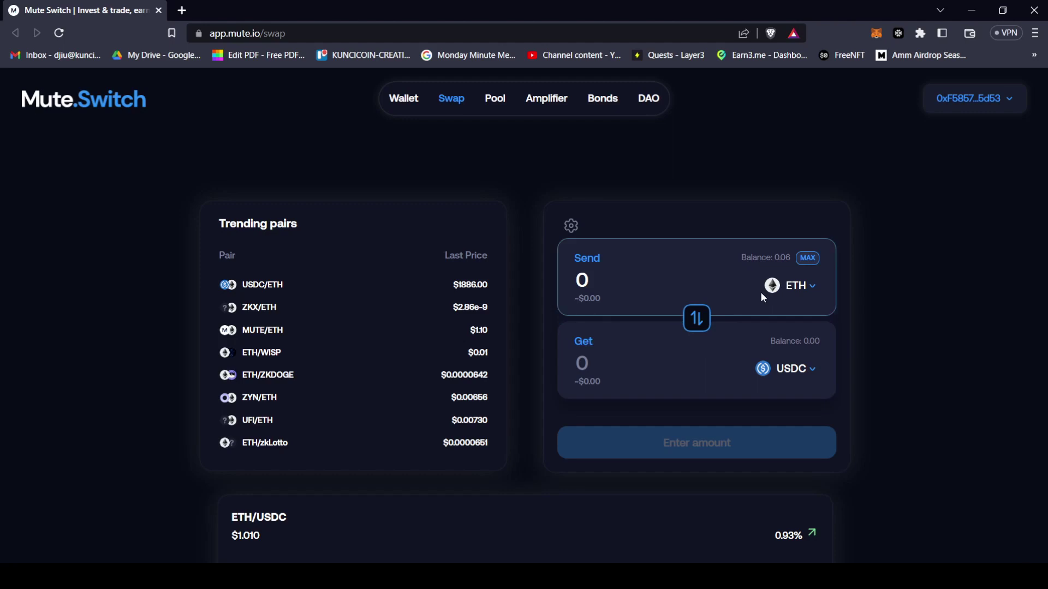
{"action": "left_click", "coordinate": [697, 317]}
{"action": "left_click", "coordinate": [612, 282]}
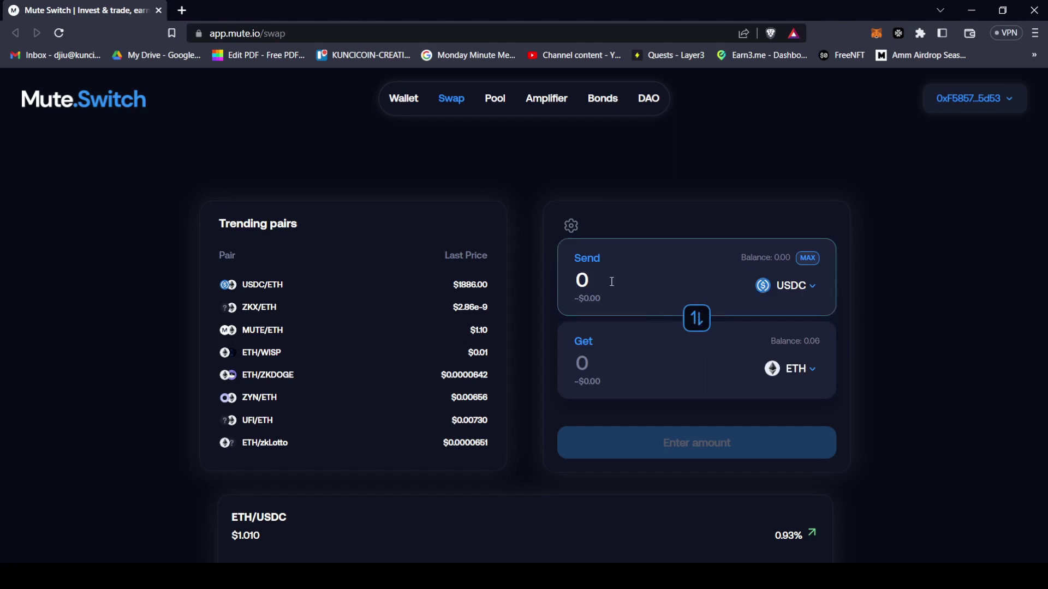
{"action": "type", "text": "30"}
{"action": "left_click", "coordinate": [698, 319]}
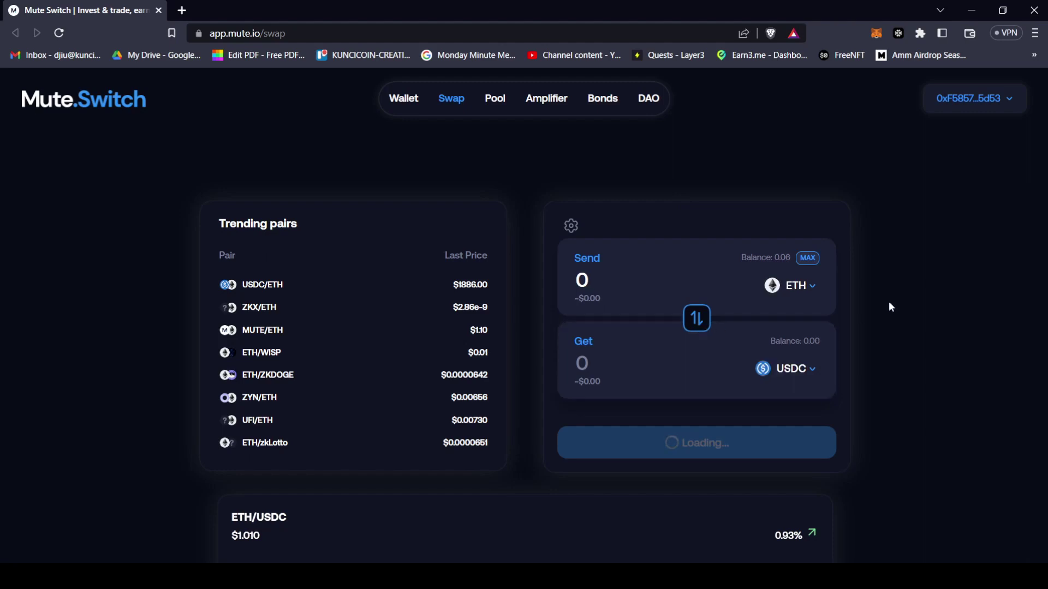
- Set the amount of ETH to send in the swap to 0.02
{"action": "left_click", "coordinate": [645, 283]}
{"action": "left_click", "coordinate": [802, 258]}
{"action": "left_click", "coordinate": [598, 281]}
{"action": "left_click_drag", "start_coordinate": [606, 281], "coordinate": [871, 299]}
{"action": "type", "text": "5"}
{"action": "key", "text": "BackSpace"}
{"action": "type", "text": "3"}
{"action": "key", "text": "BackSpace"}
{"action": "type", "text": "2"}
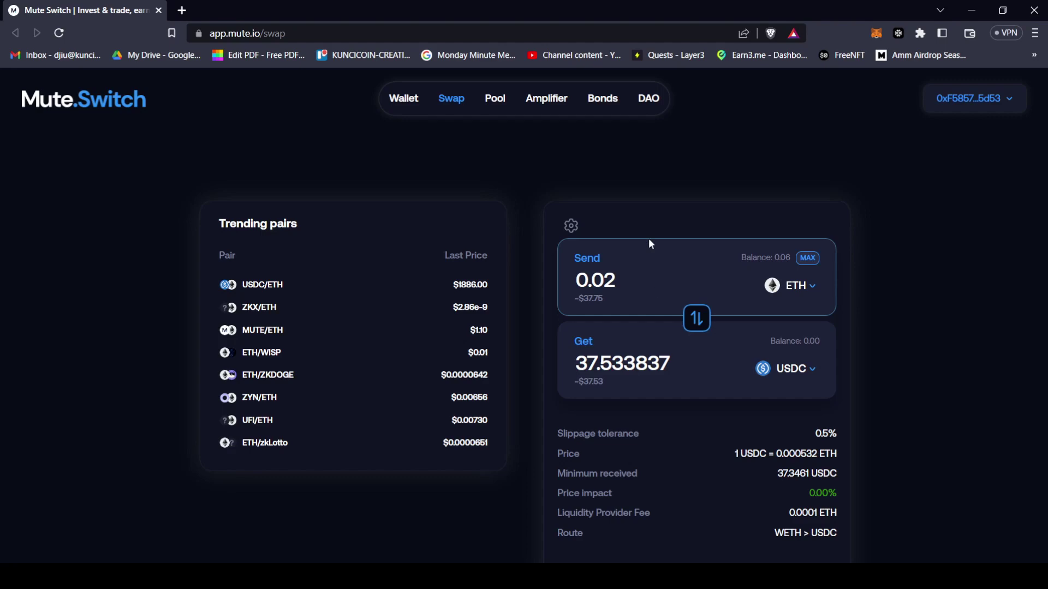
- Swap the 0.02 ETH for USDC, open the transaction in the zkSync Era Block Explorer, and dismiss the swap summary
{"action": "scroll", "coordinate": [900, 256], "scroll_direction": "down", "scroll_amount": 5}
{"action": "scroll", "coordinate": [817, 348], "scroll_direction": "up", "scroll_amount": 4}
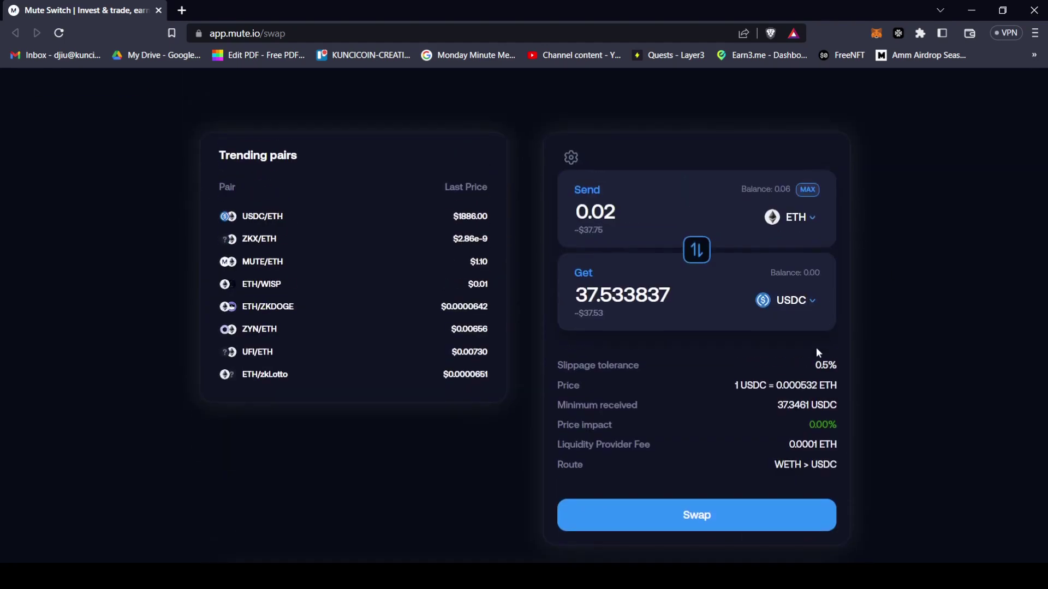
{"action": "left_click", "coordinate": [711, 517]}
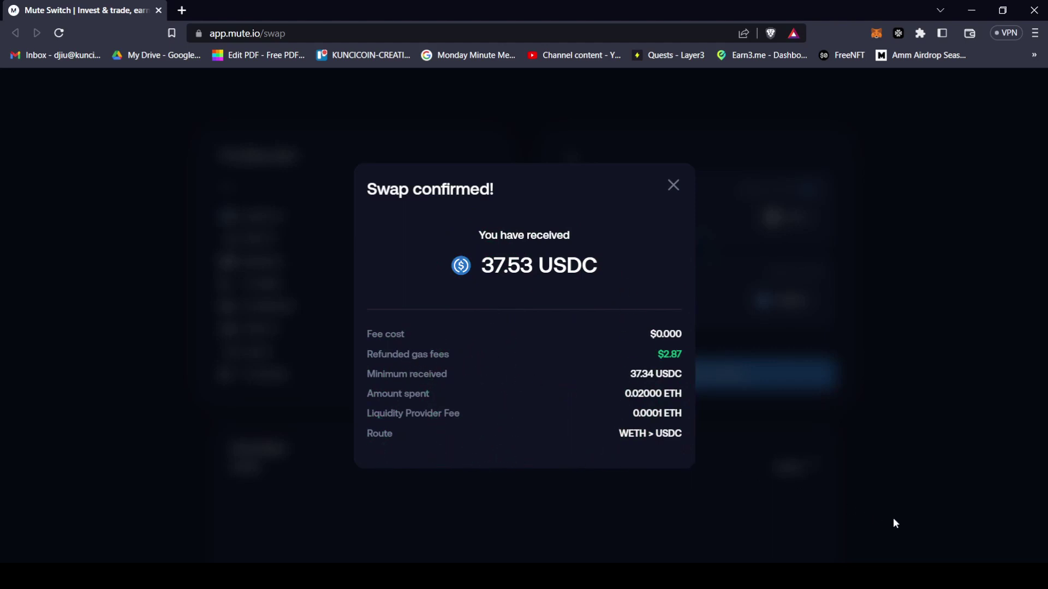
{"action": "left_click", "coordinate": [907, 522]}
{"action": "left_click", "coordinate": [60, 10]}
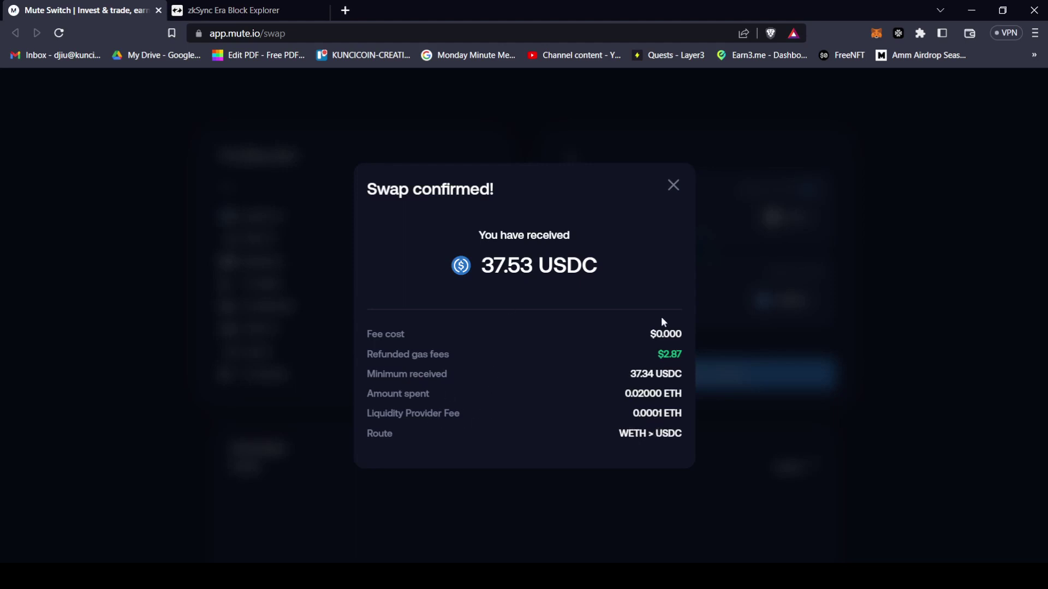
{"action": "left_click", "coordinate": [673, 185]}
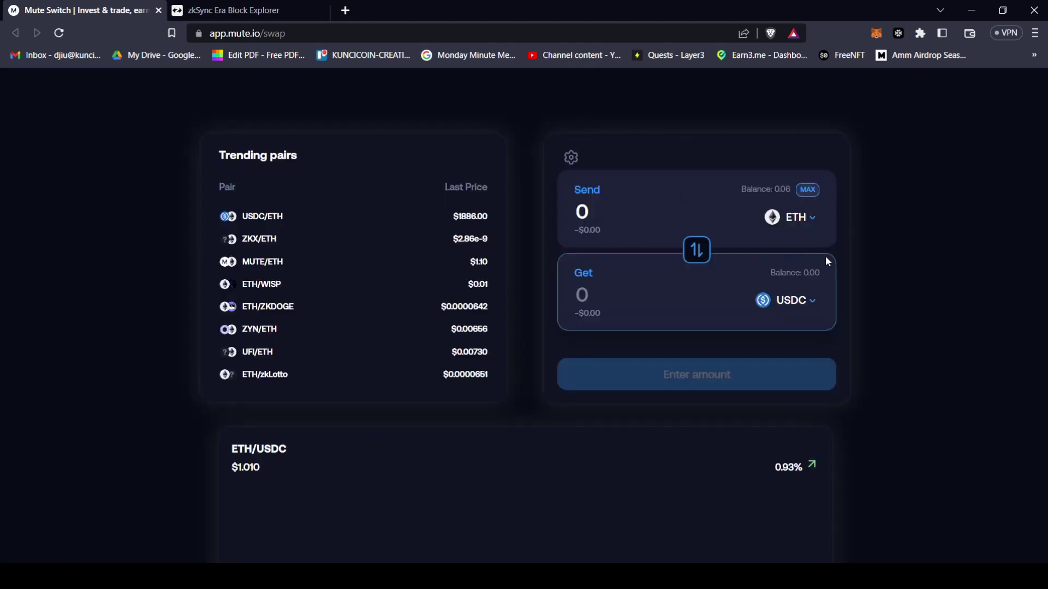
- Reverse the swap to send USDC for ETH and choose the maximum USDC balance as the amount
{"action": "scroll", "coordinate": [841, 273], "scroll_direction": "up", "scroll_amount": 2}
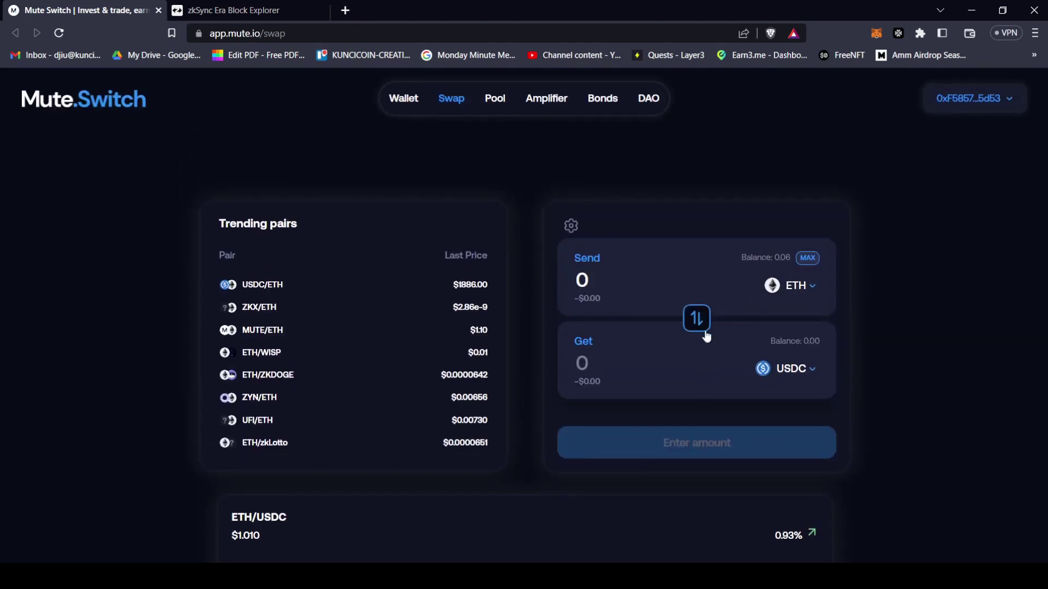
{"action": "left_click", "coordinate": [694, 319]}
{"action": "left_click", "coordinate": [808, 260]}
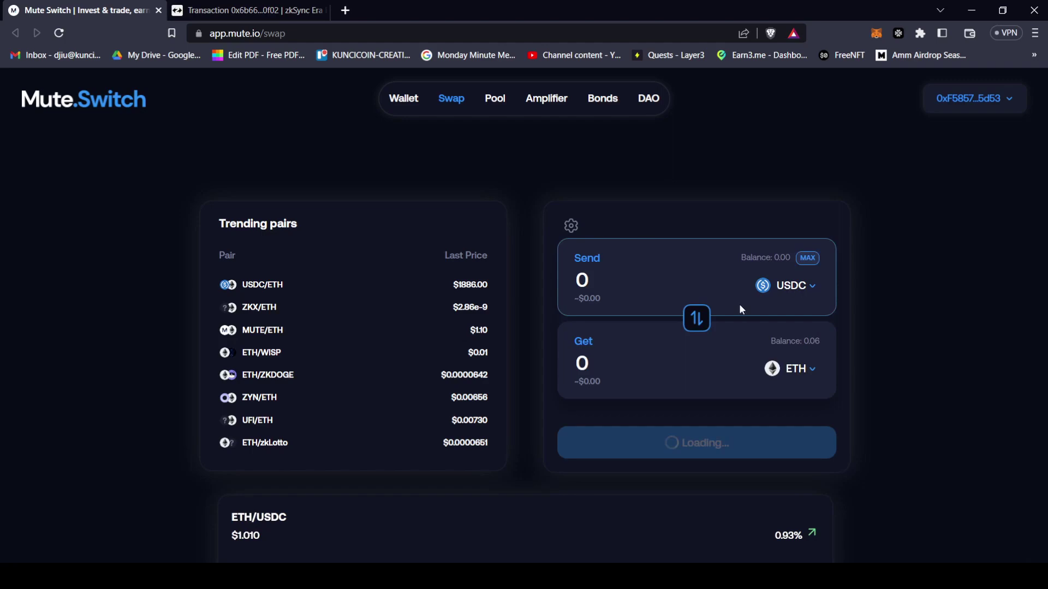
- Examine the ETH to USDC swap's status, transferred tokens and fee in the zkSync Era Block Explorer
{"action": "left_click", "coordinate": [249, 11]}
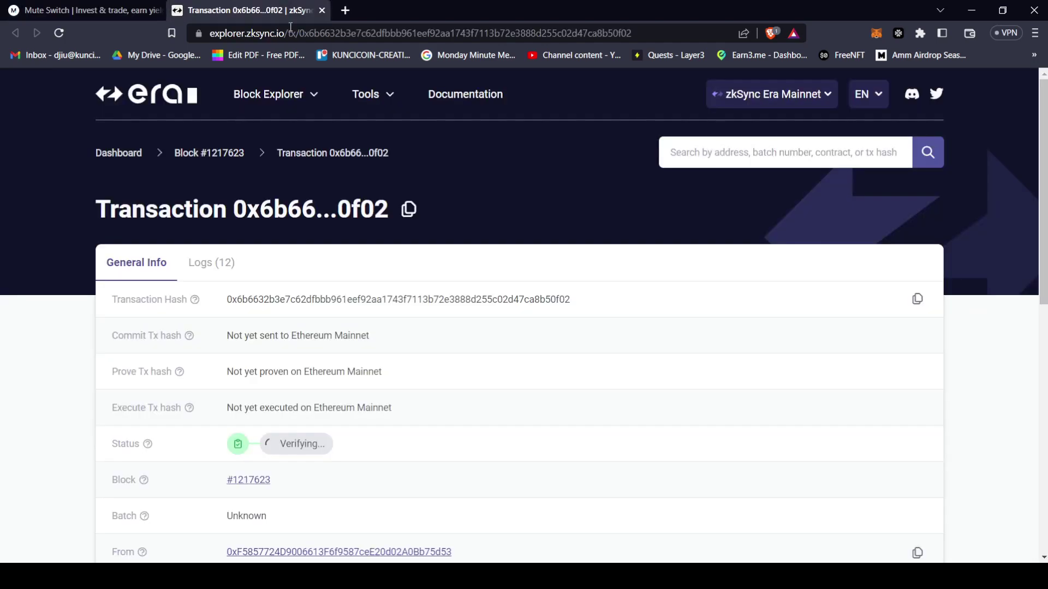
{"action": "scroll", "coordinate": [408, 207], "scroll_direction": "down", "scroll_amount": 4}
{"action": "scroll", "coordinate": [424, 264], "scroll_direction": "down", "scroll_amount": 6}
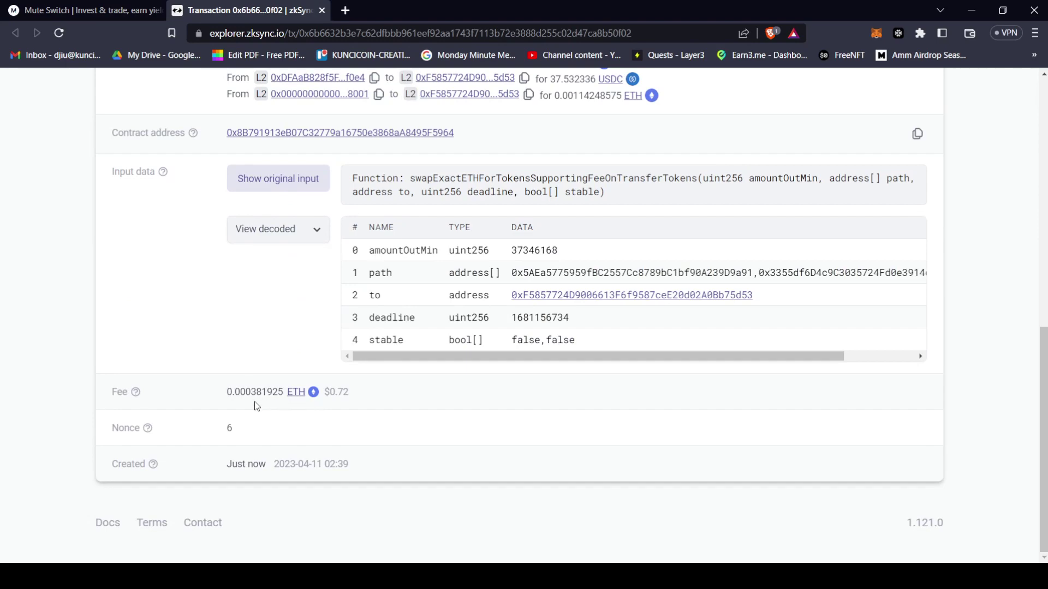
{"action": "scroll", "coordinate": [188, 347], "scroll_direction": "up", "scroll_amount": 2}
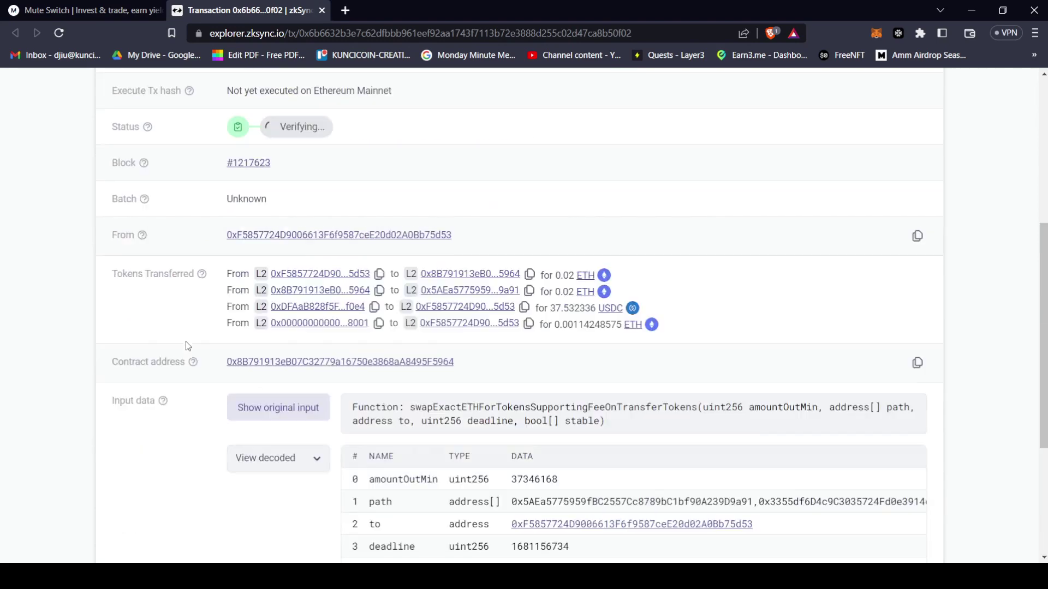
{"action": "scroll", "coordinate": [187, 346], "scroll_direction": "up", "scroll_amount": 9}
{"action": "scroll", "coordinate": [243, 357], "scroll_direction": "down", "scroll_amount": 2}
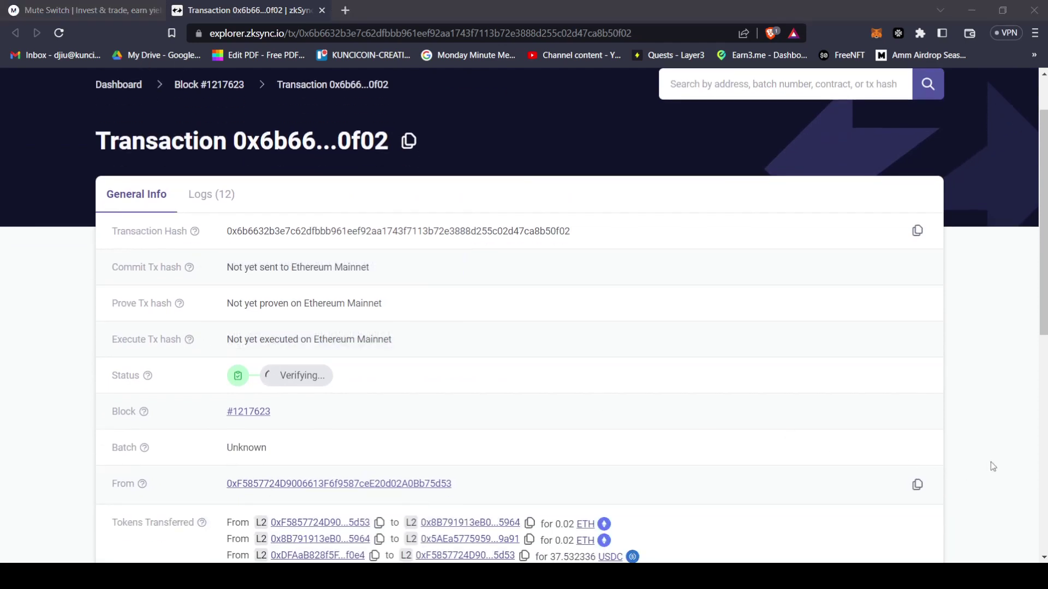
- Close the block explorer page, swap the maximum USDC balance for ETH on Mute Switch, and dismiss the swap summary
{"action": "key", "text": "ctrl+w"}
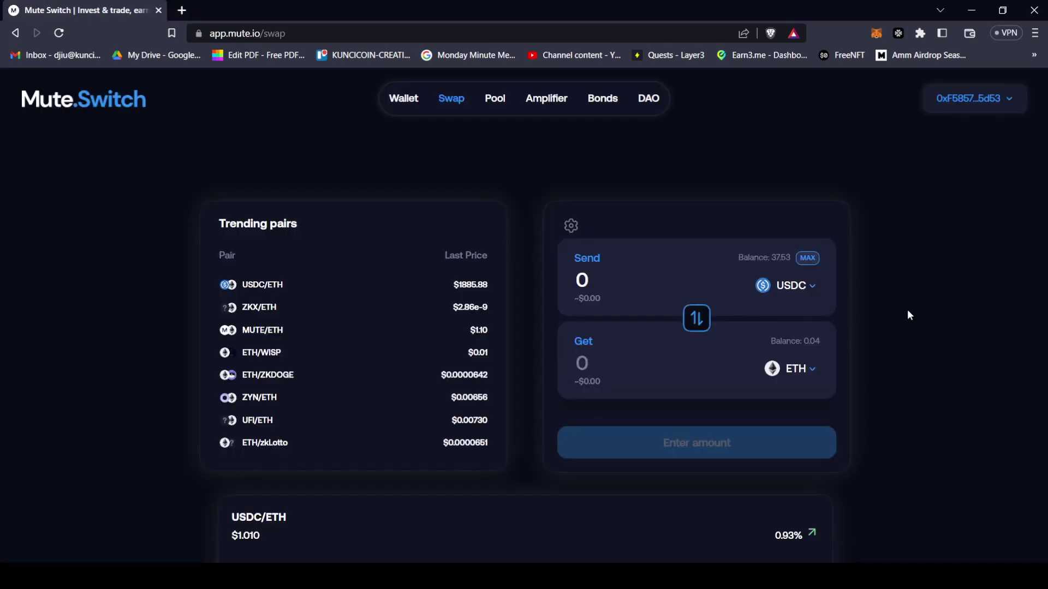
{"action": "left_click", "coordinate": [807, 258]}
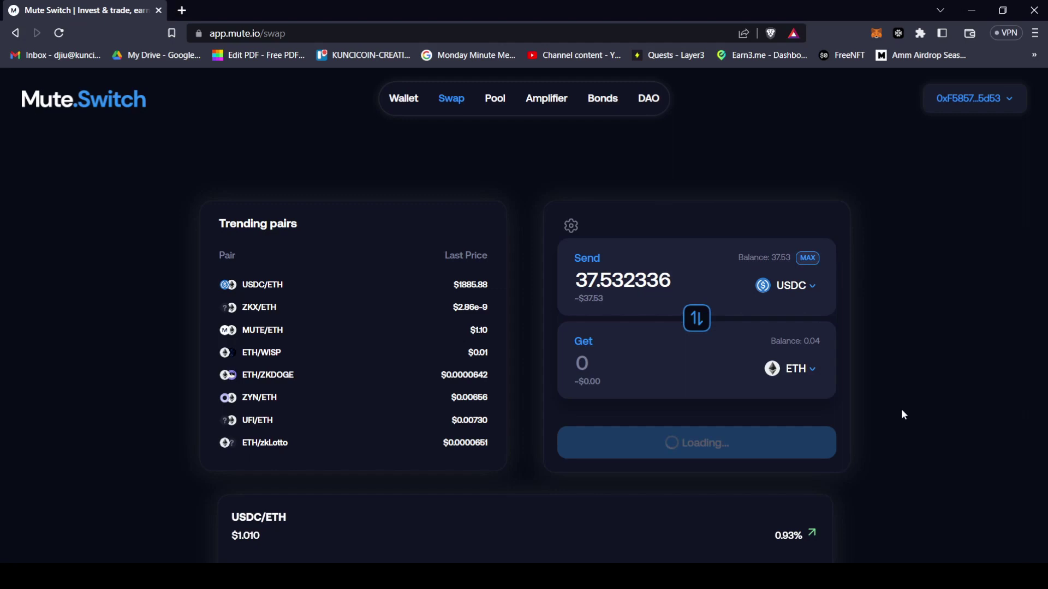
{"action": "scroll", "coordinate": [899, 407], "scroll_direction": "down", "scroll_amount": 1}
{"action": "scroll", "coordinate": [623, 352], "scroll_direction": "up", "scroll_amount": 1}
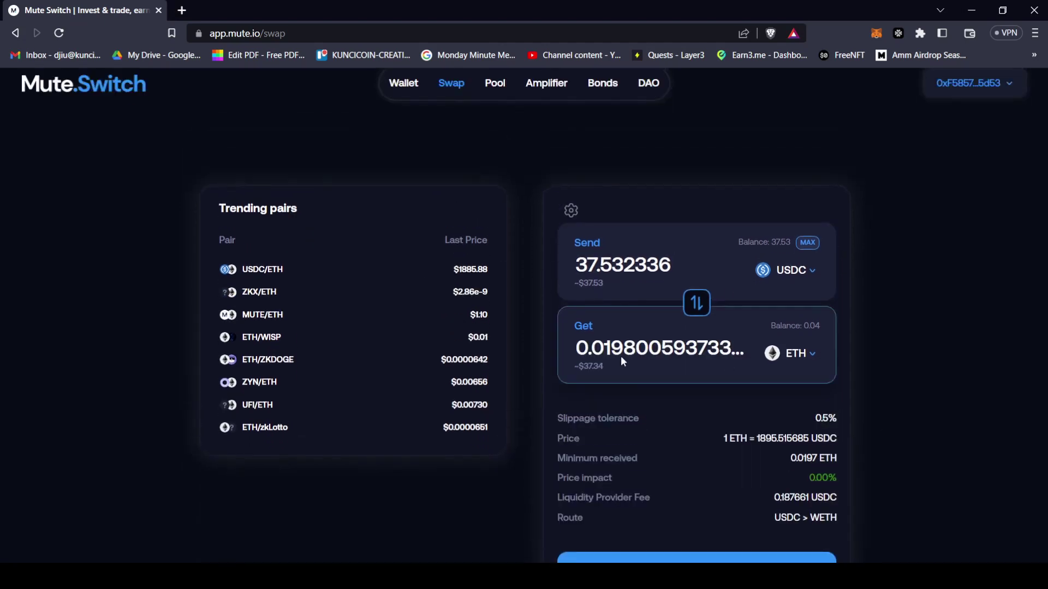
{"action": "scroll", "coordinate": [656, 368], "scroll_direction": "down", "scroll_amount": 2}
{"action": "left_click", "coordinate": [720, 449]}
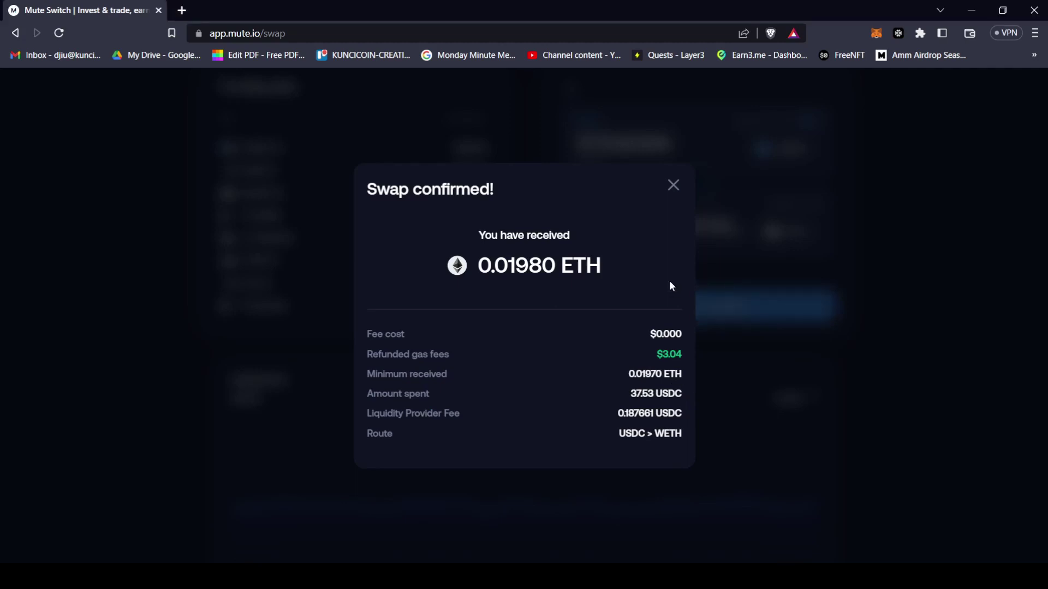
{"action": "left_click", "coordinate": [673, 188]}
{"action": "scroll", "coordinate": [675, 193], "scroll_direction": "up", "scroll_amount": 3}
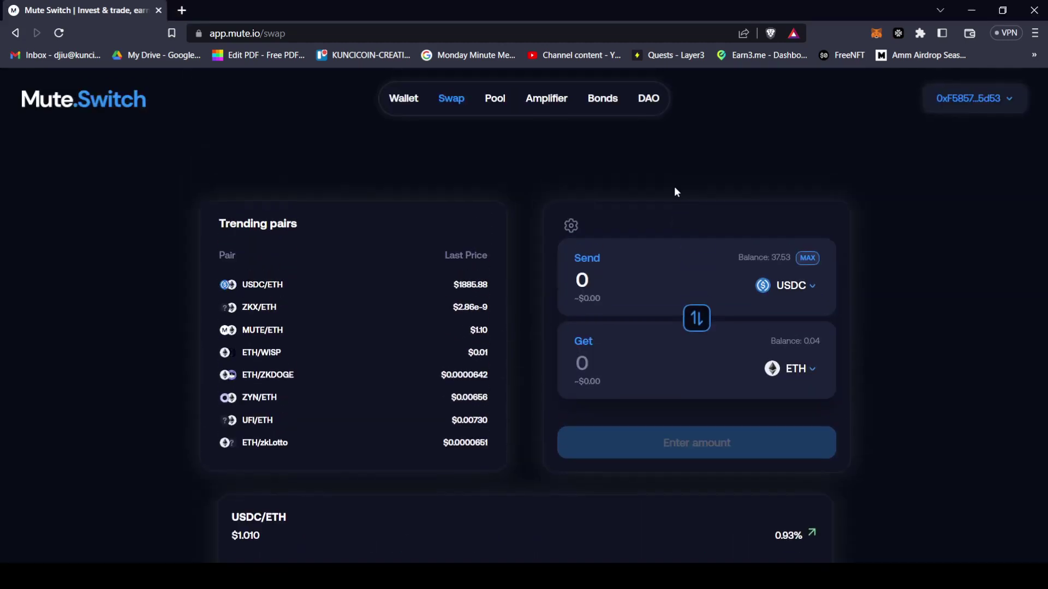
- Open the management page of the USDC/WETH liquidity pool
{"action": "left_click", "coordinate": [498, 100]}
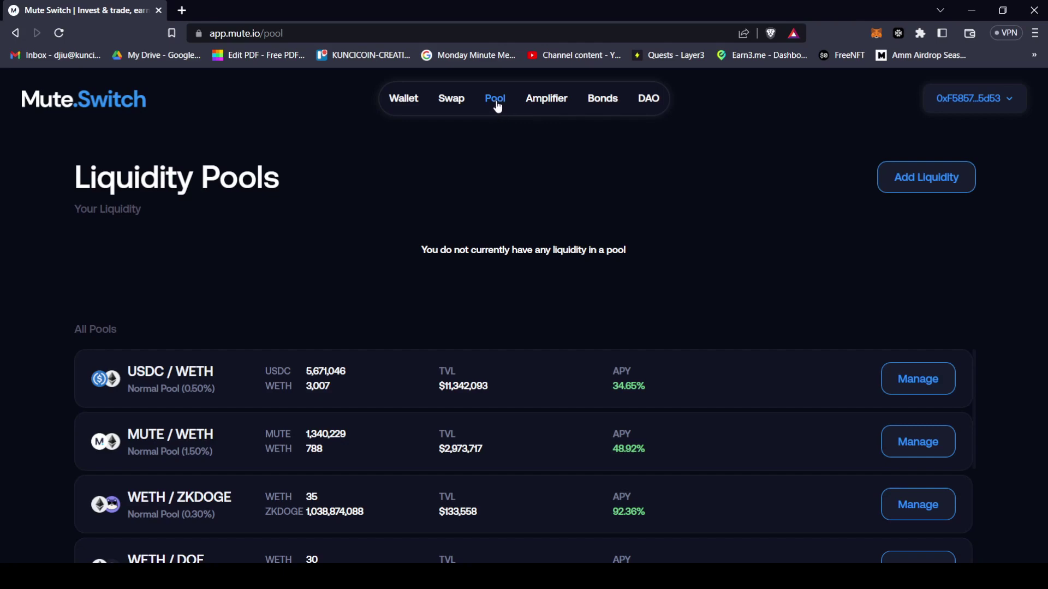
{"action": "scroll", "coordinate": [717, 245], "scroll_direction": "down", "scroll_amount": 3}
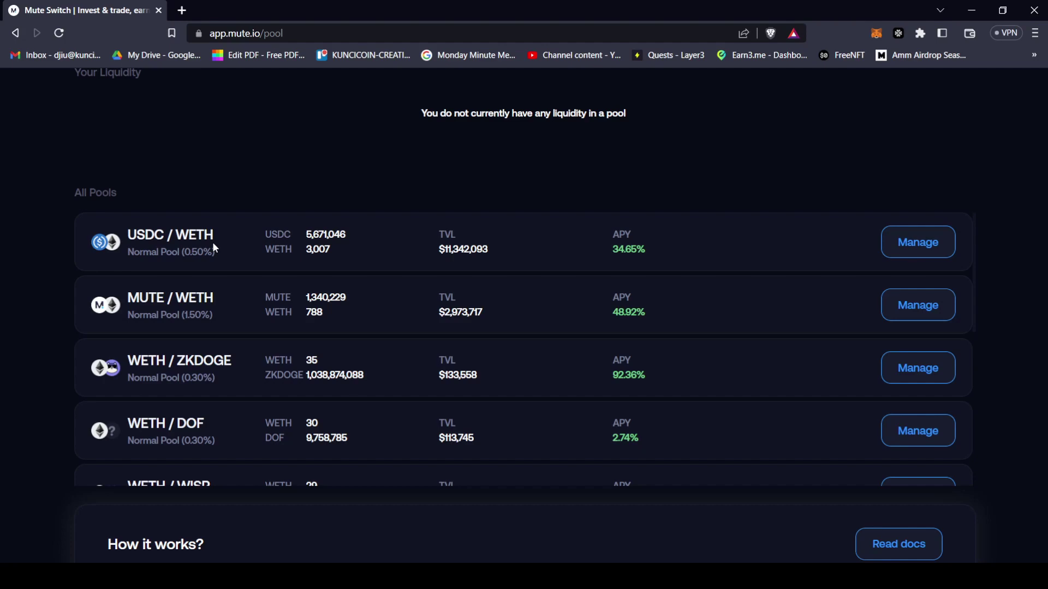
{"action": "left_click", "coordinate": [907, 245]}
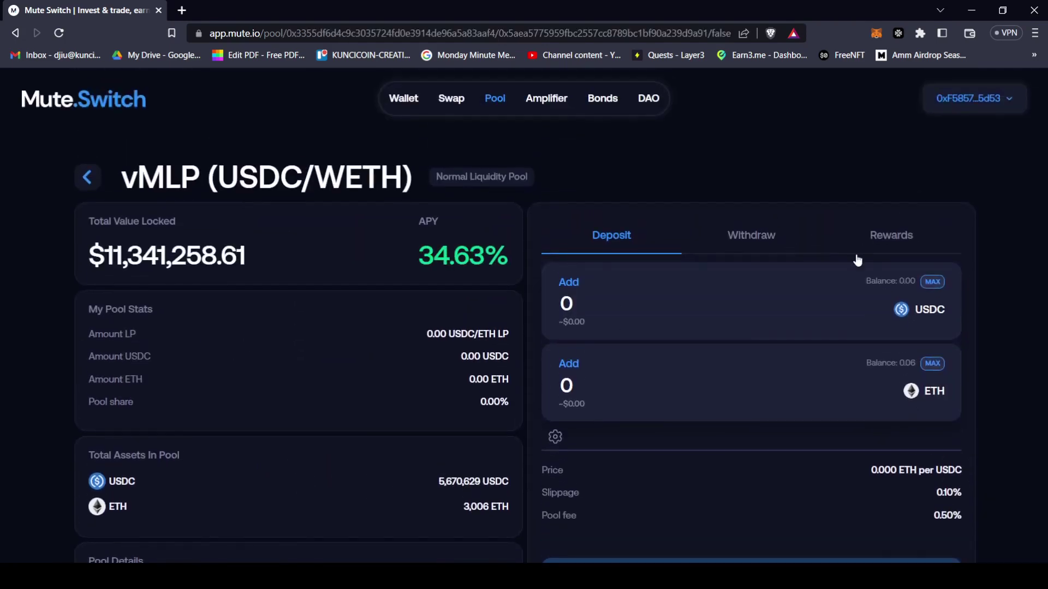
- Try a deposit of 30 USDC with the matching ETH in the USDC/WETH pool, and return to the swap page
{"action": "double_click", "coordinate": [565, 304]}
{"action": "type", "text": "30"}
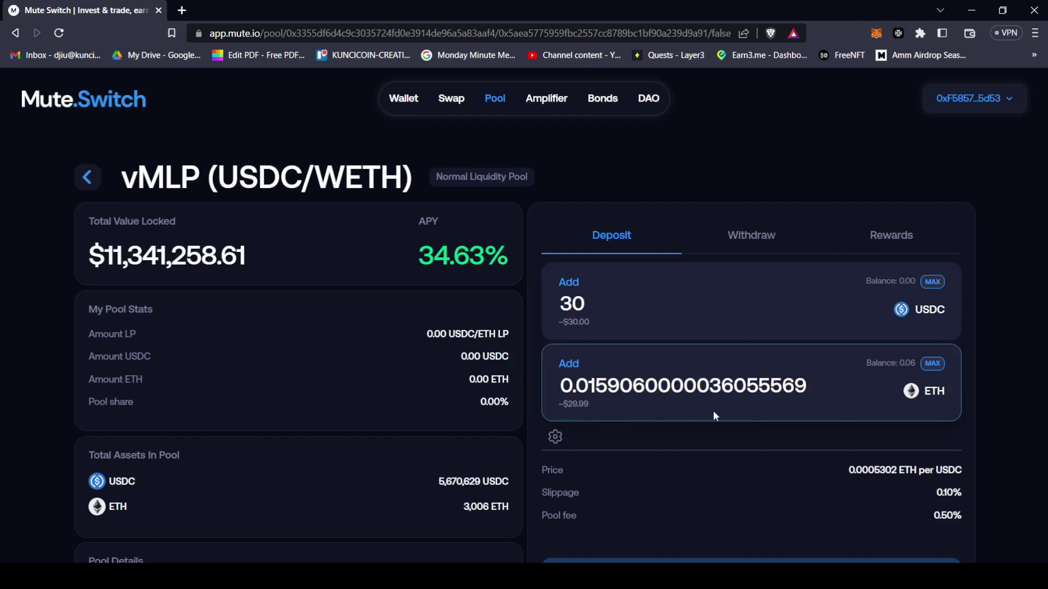
{"action": "scroll", "coordinate": [698, 339], "scroll_direction": "down", "scroll_amount": 3}
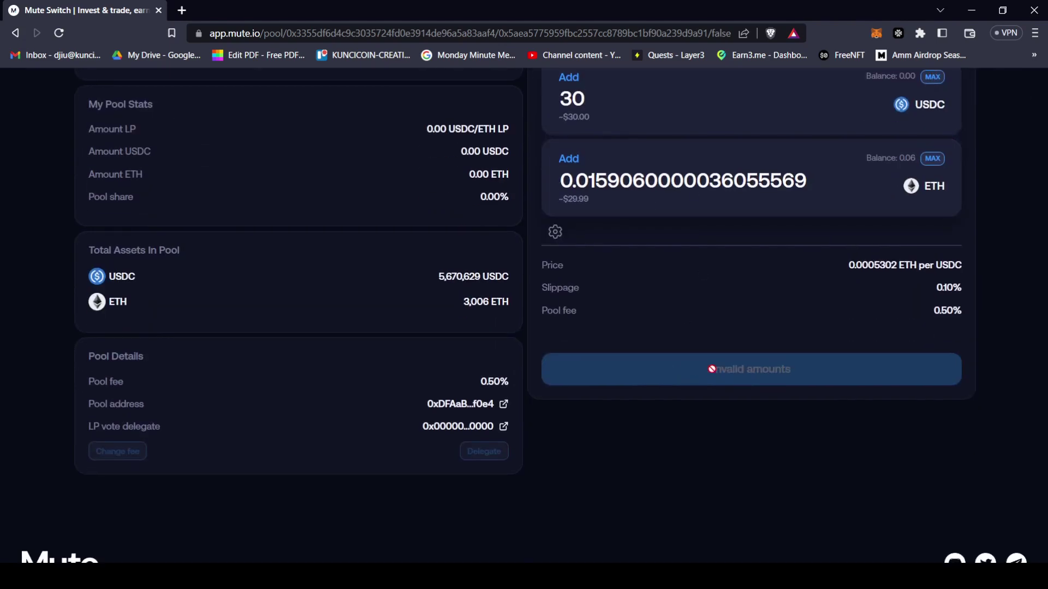
{"action": "scroll", "coordinate": [604, 355], "scroll_direction": "up", "scroll_amount": 3}
{"action": "scroll", "coordinate": [682, 510], "scroll_direction": "down", "scroll_amount": 1}
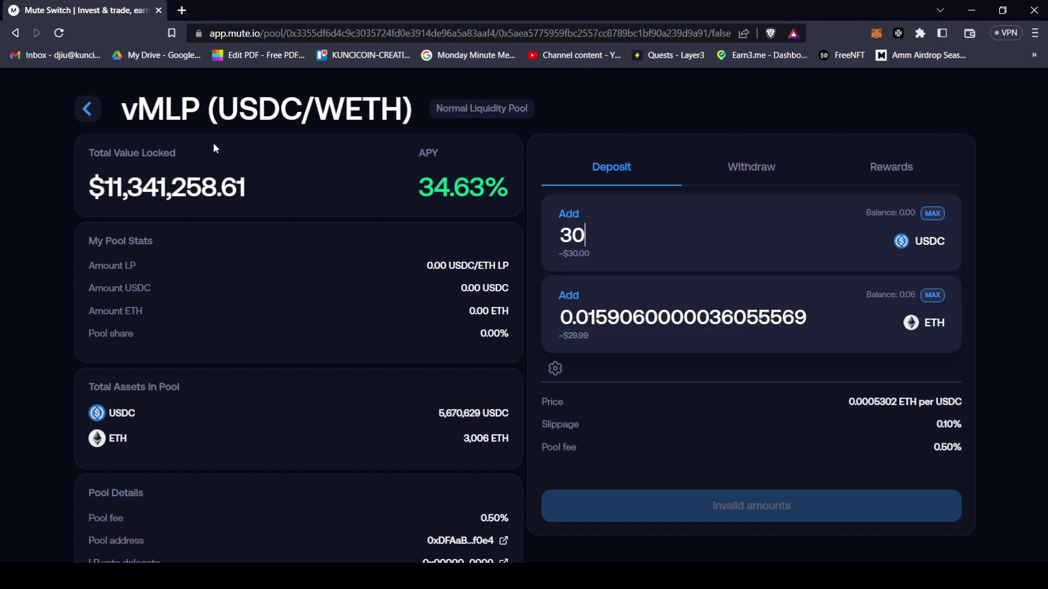
{"action": "left_click", "coordinate": [87, 109]}
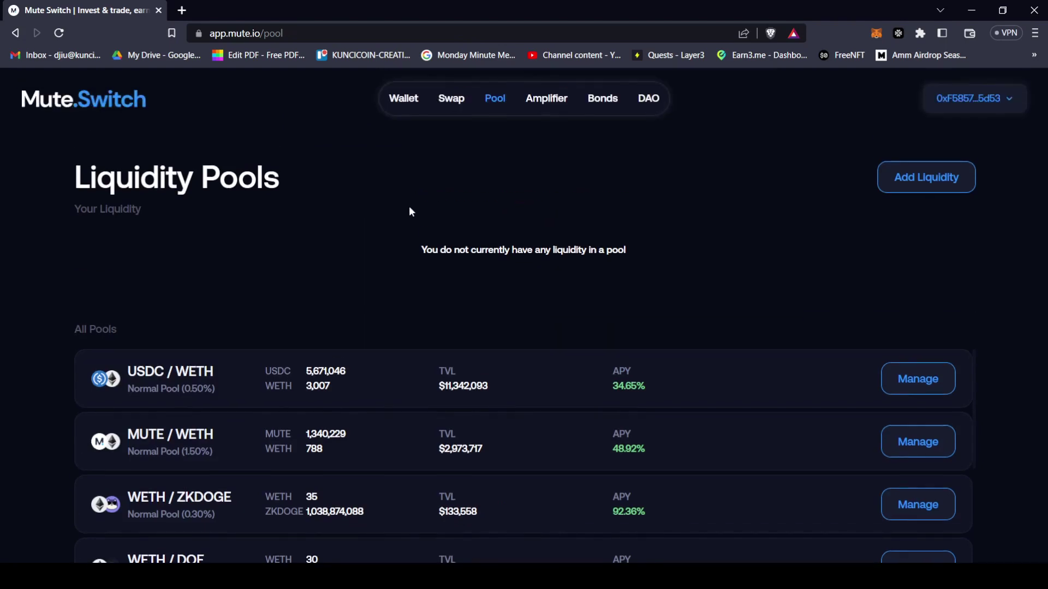
{"action": "left_click", "coordinate": [454, 103]}
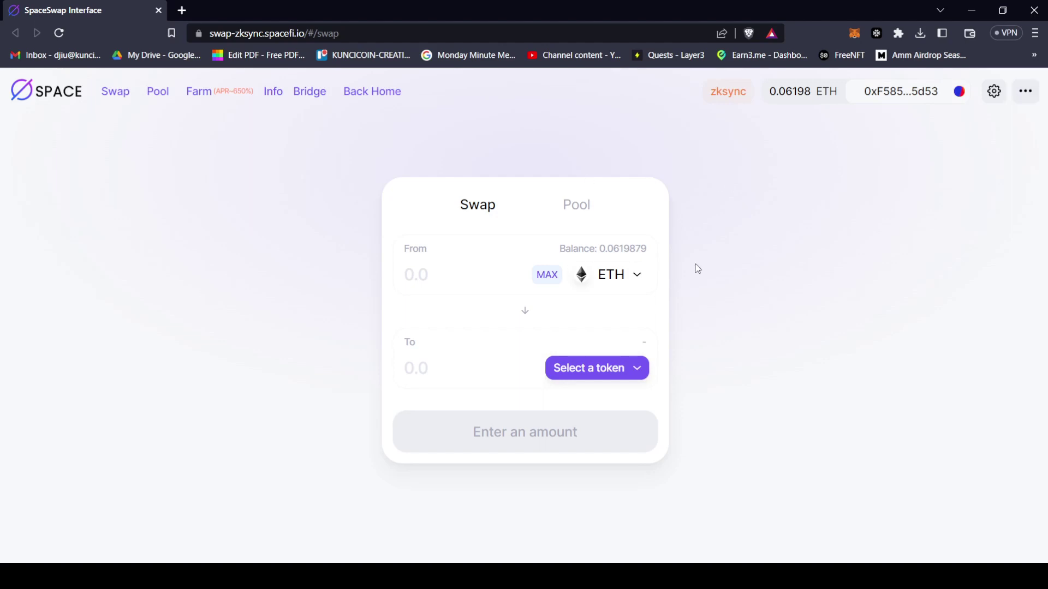
- In SpaceFi's SpaceSwap, set up a swap of the maximum ETH amount for USDC and check the estimated gas refund
{"action": "left_click", "coordinate": [594, 372]}
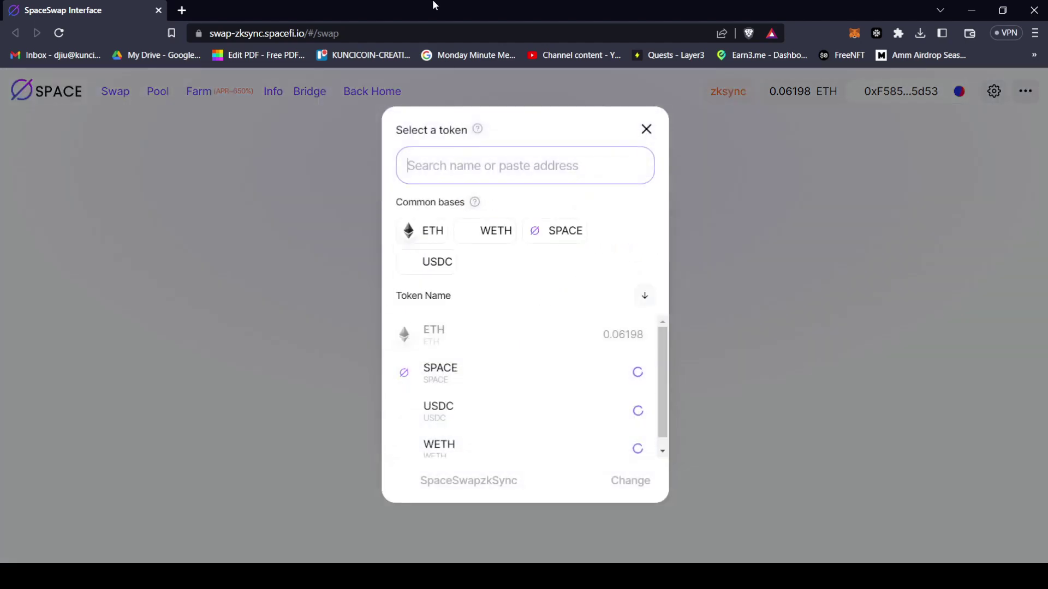
{"action": "left_click", "coordinate": [462, 411]}
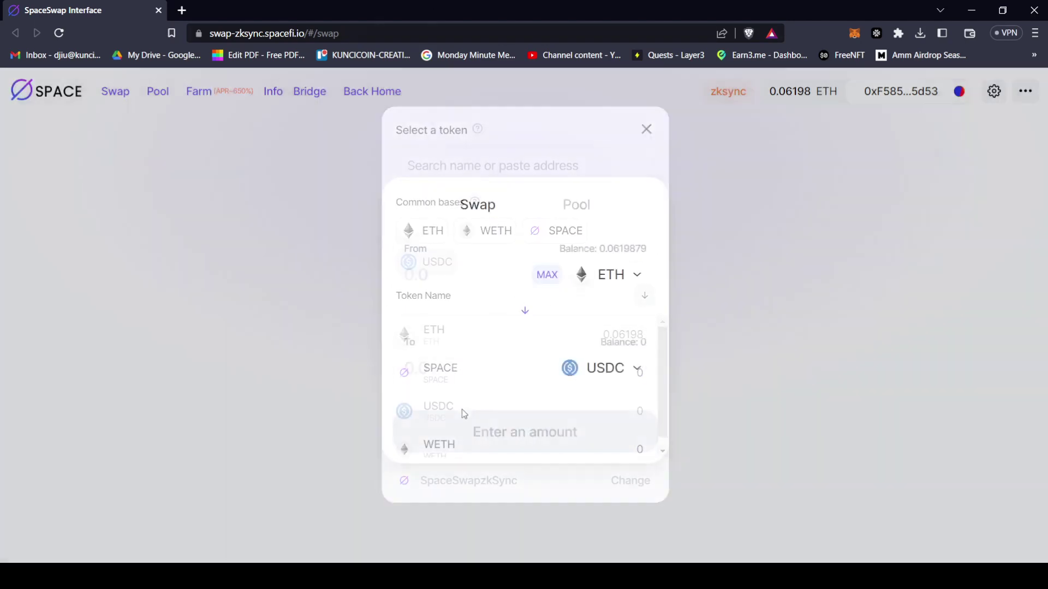
{"action": "left_click", "coordinate": [552, 279]}
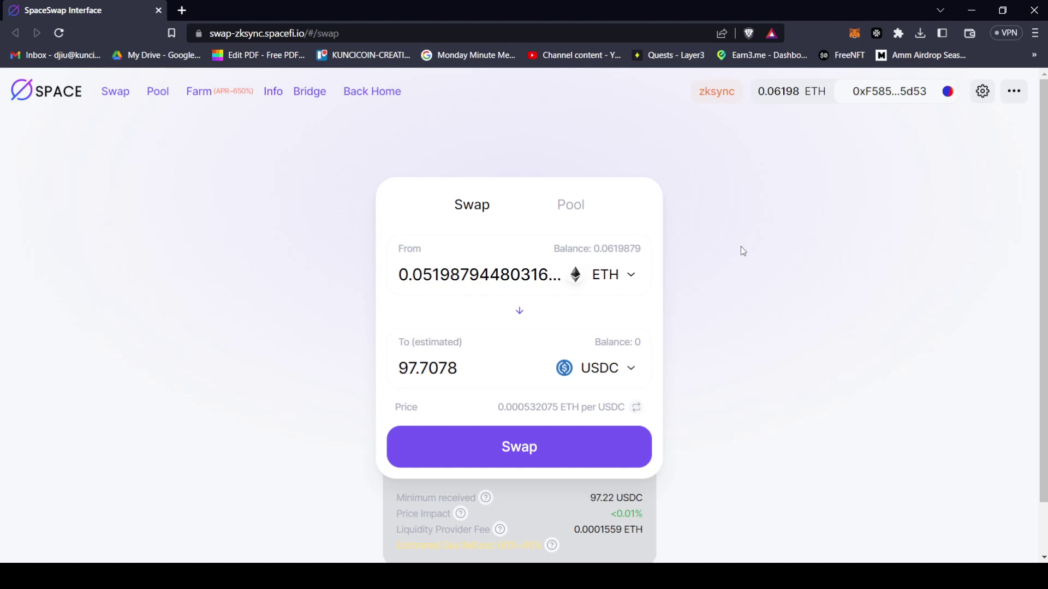
{"action": "scroll", "coordinate": [745, 299], "scroll_direction": "down", "scroll_amount": 1}
{"action": "scroll", "coordinate": [664, 327], "scroll_direction": "up", "scroll_amount": 1}
{"action": "scroll", "coordinate": [436, 496], "scroll_direction": "down", "scroll_amount": 1}
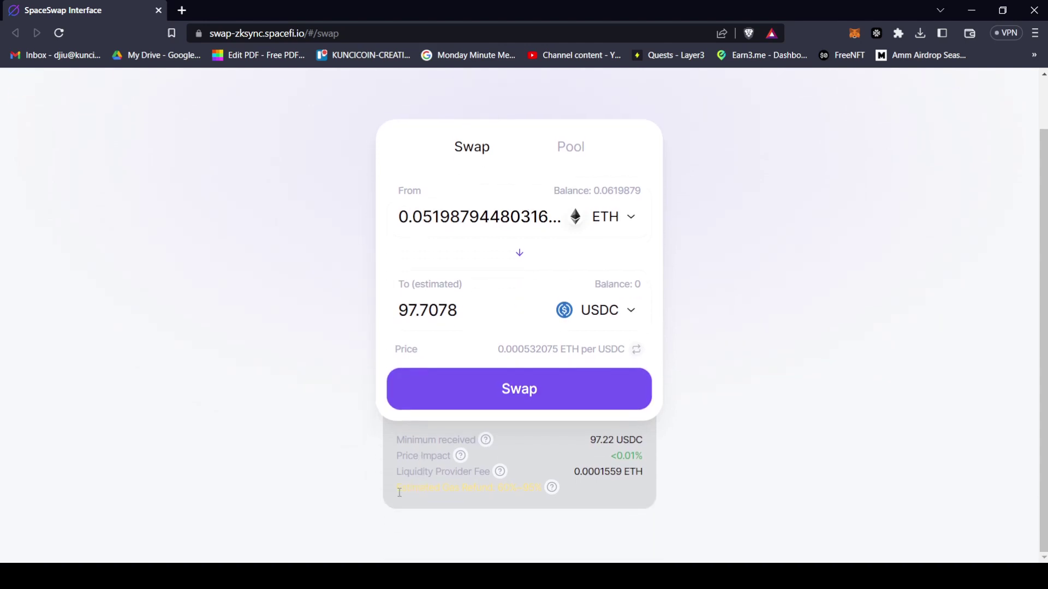
{"action": "left_click_drag", "start_coordinate": [401, 498], "coordinate": [506, 499]}
{"action": "mouse_move", "coordinate": [554, 489]}
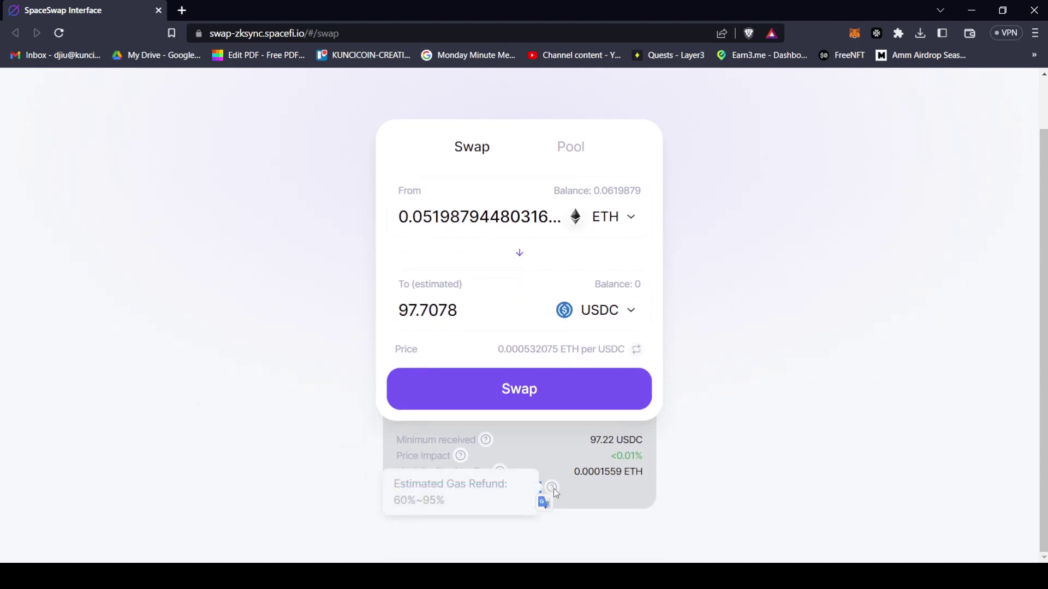
- Confirm the ETH to USDC swap, approve it in the wallet, and close the submission notice
{"action": "left_click", "coordinate": [574, 405]}
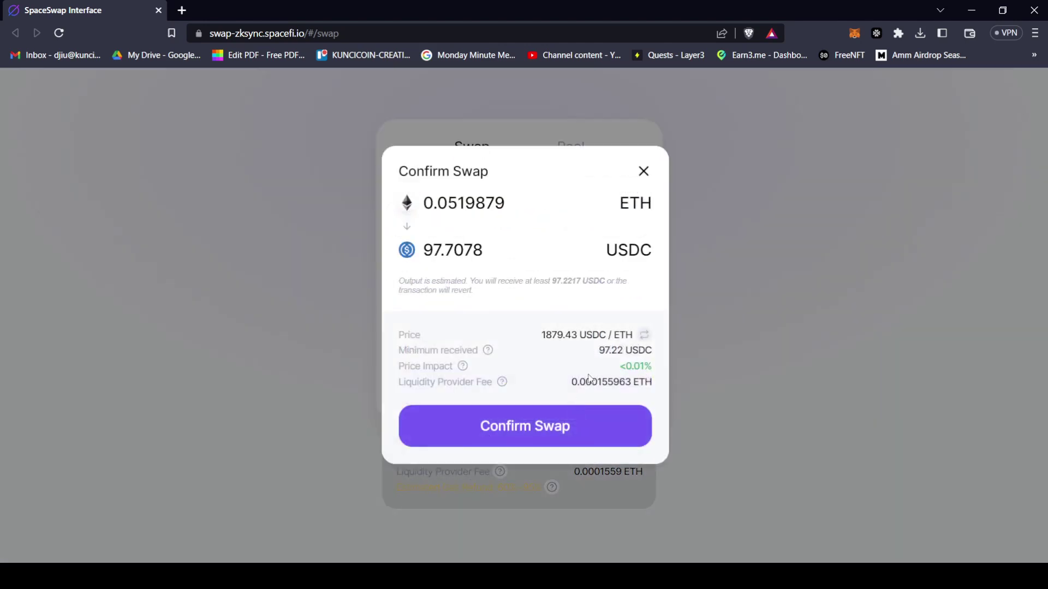
{"action": "left_click", "coordinate": [564, 417]}
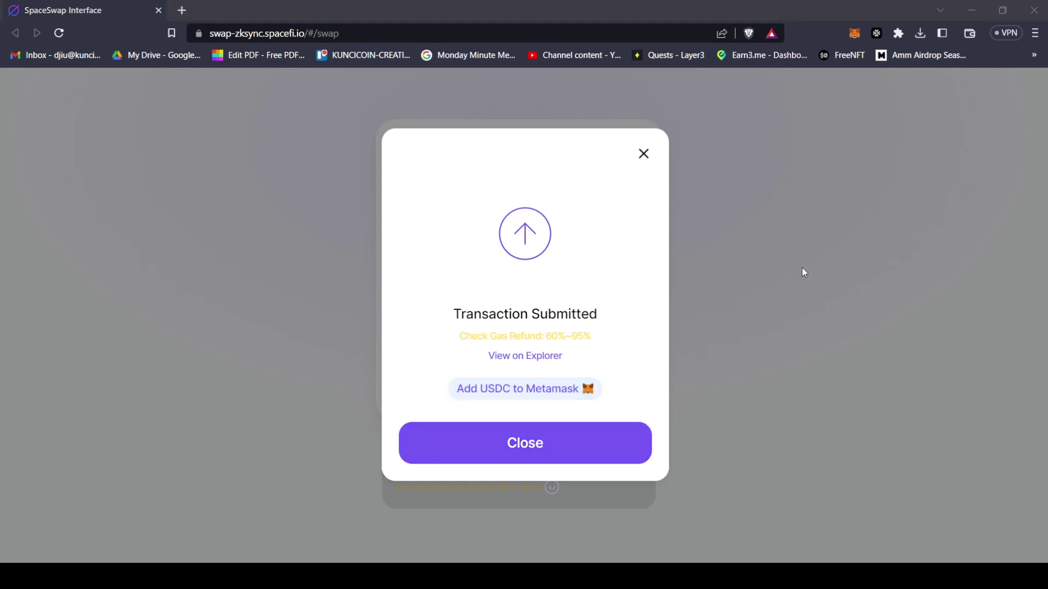
{"action": "left_click", "coordinate": [1008, 388]}
{"action": "left_click", "coordinate": [578, 438]}
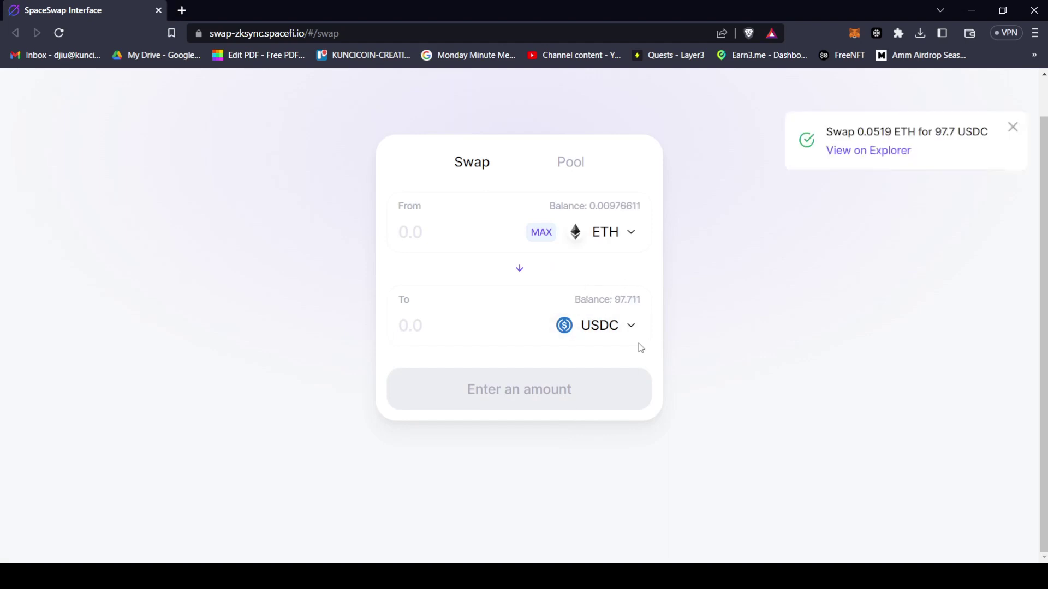
- Examine the single, LP and NFT pools on the SpaceFi farm page, and return to the swap page
{"action": "scroll", "coordinate": [690, 246], "scroll_direction": "up", "scroll_amount": 1}
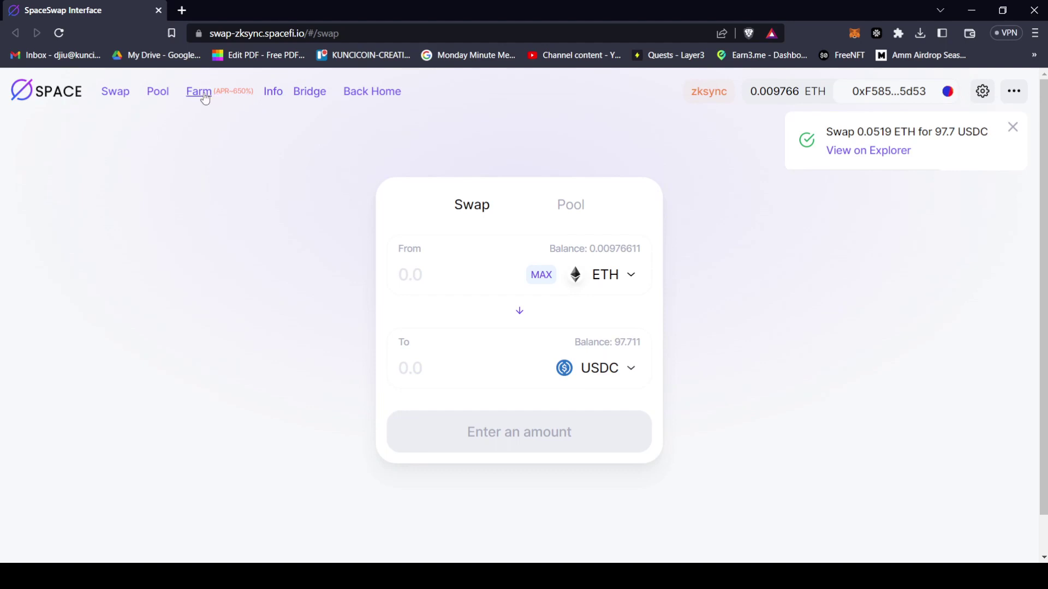
{"action": "left_click", "coordinate": [205, 99]}
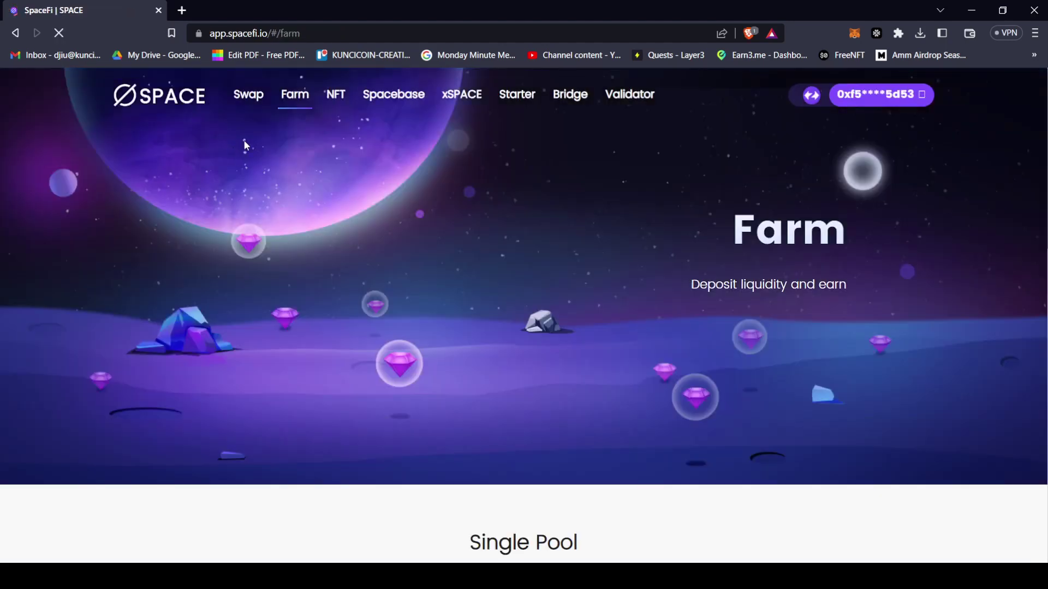
{"action": "scroll", "coordinate": [456, 202], "scroll_direction": "down", "scroll_amount": 7}
{"action": "scroll", "coordinate": [511, 186], "scroll_direction": "down", "scroll_amount": 9}
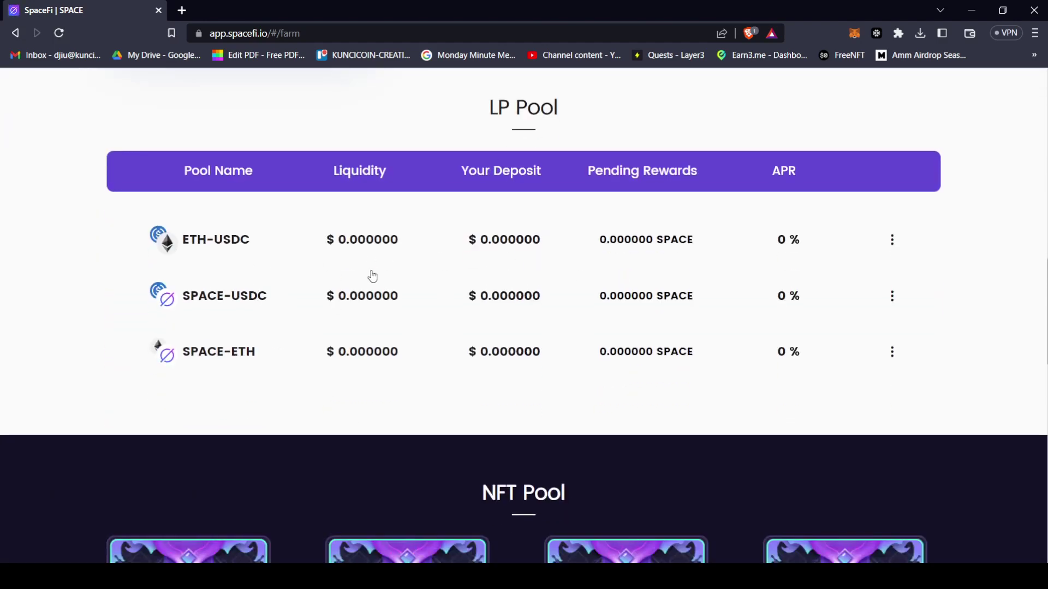
{"action": "scroll", "coordinate": [373, 276], "scroll_direction": "down", "scroll_amount": 12}
{"action": "scroll", "coordinate": [498, 236], "scroll_direction": "up", "scroll_amount": 20}
{"action": "scroll", "coordinate": [281, 109], "scroll_direction": "up", "scroll_amount": 4}
{"action": "left_click", "coordinate": [17, 38]}
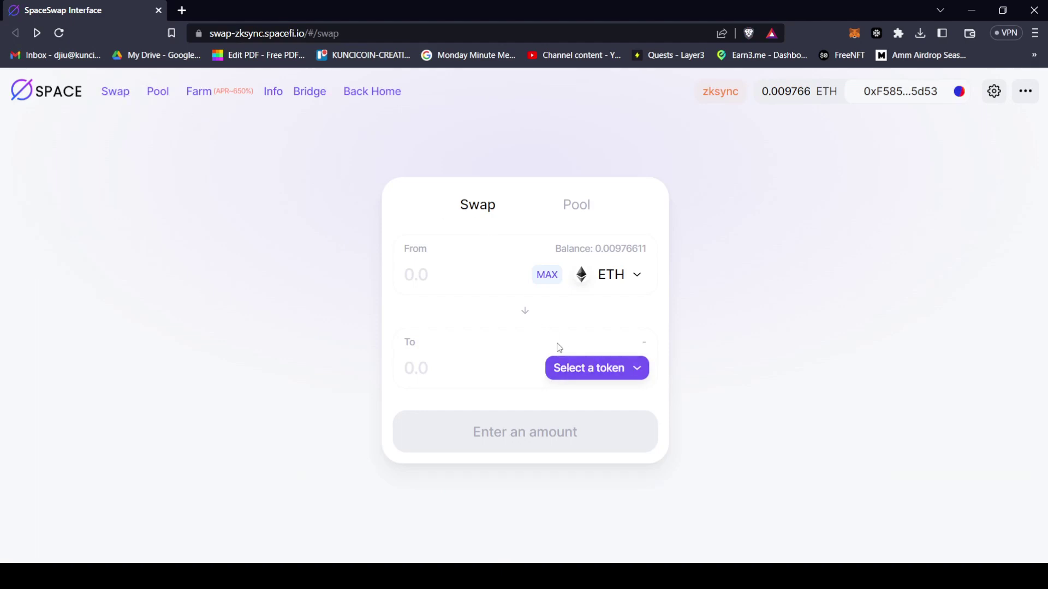
- Set up a reverse swap of the maximum USDC balance for ETH and approve USDC spending in the wallet
{"action": "left_click", "coordinate": [577, 369]}
{"action": "left_click", "coordinate": [474, 371]}
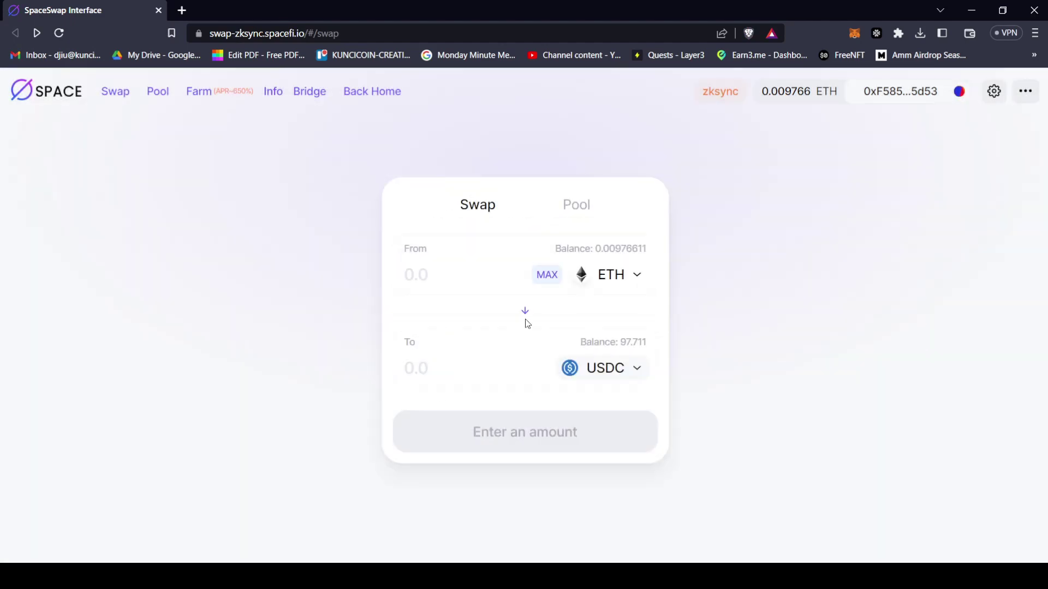
{"action": "left_click", "coordinate": [524, 310]}
{"action": "left_click", "coordinate": [532, 275]}
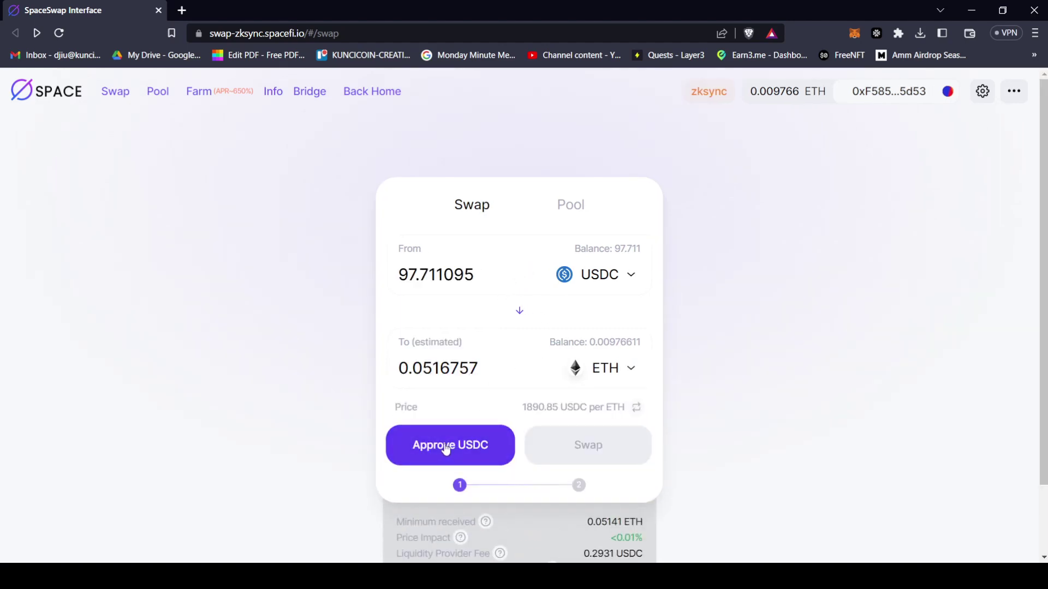
{"action": "left_click", "coordinate": [456, 453]}
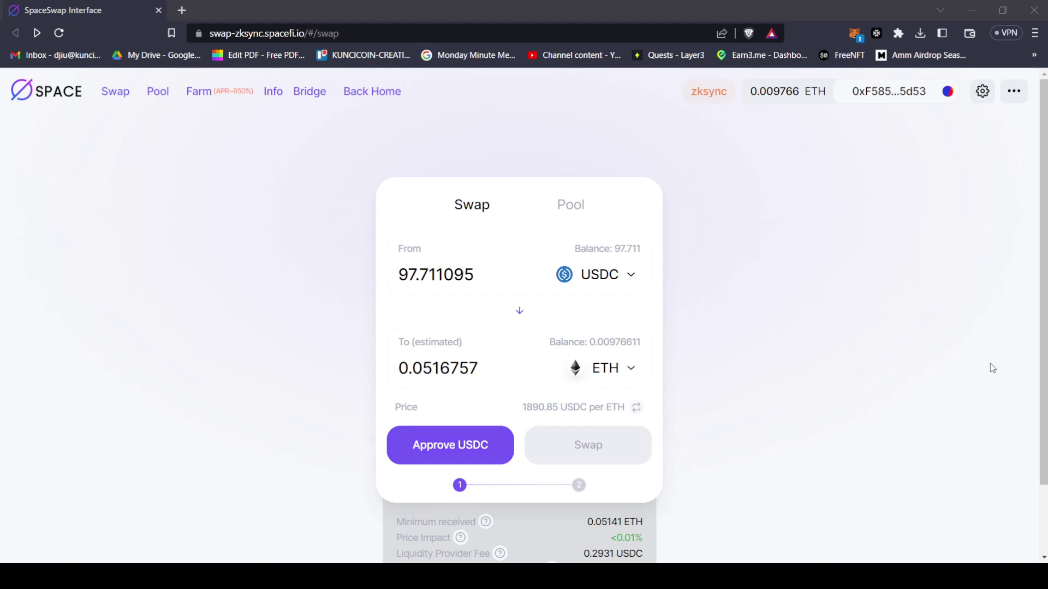
{"action": "left_click", "coordinate": [987, 385]}
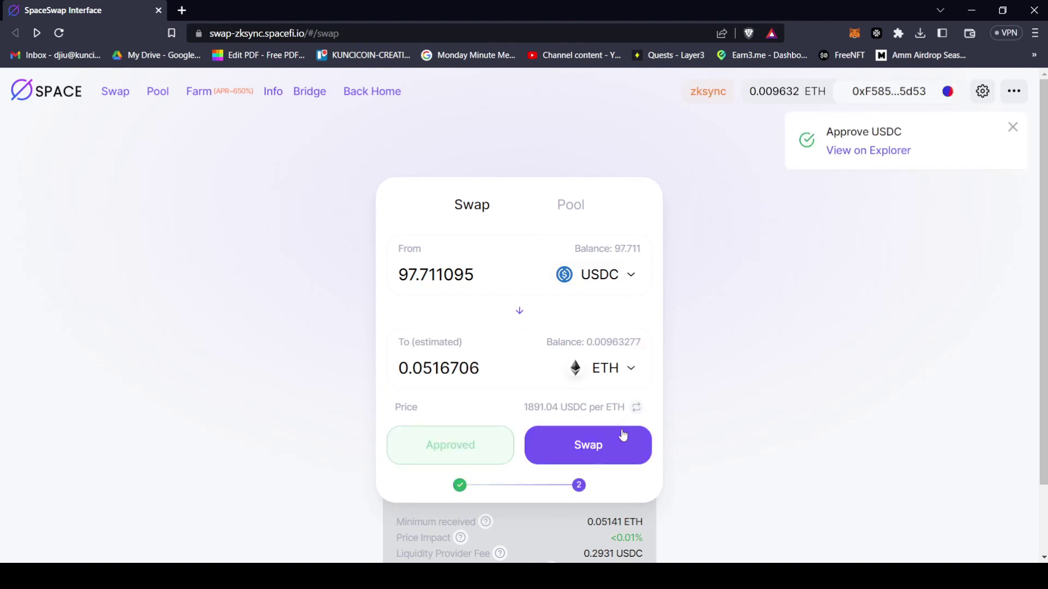
- Confirm the USDC to ETH swap, open its transaction in the explorer, and close the submission notice
{"action": "left_click", "coordinate": [622, 444]}
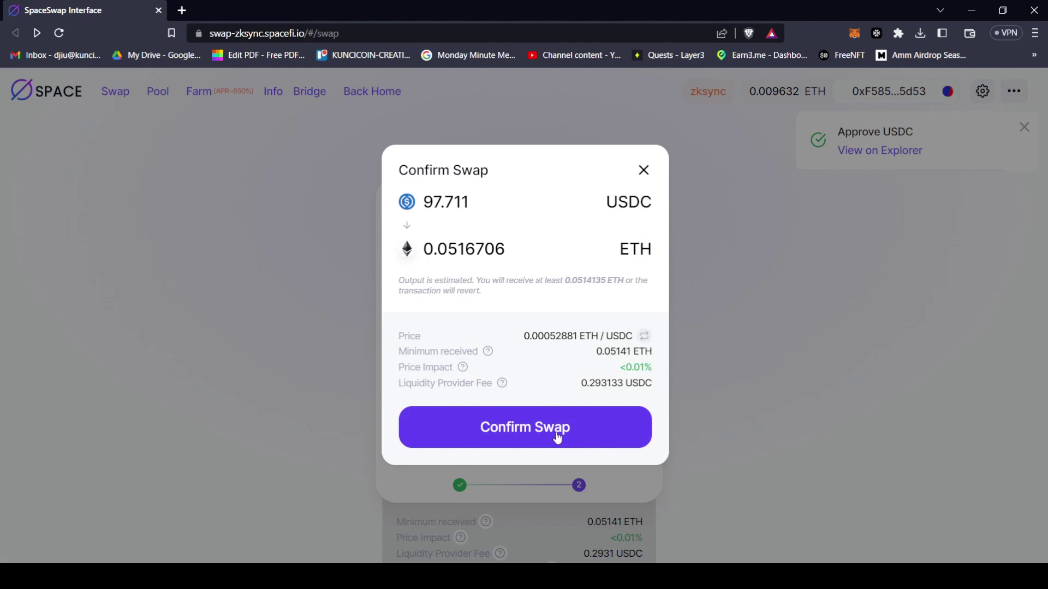
{"action": "left_click", "coordinate": [494, 433]}
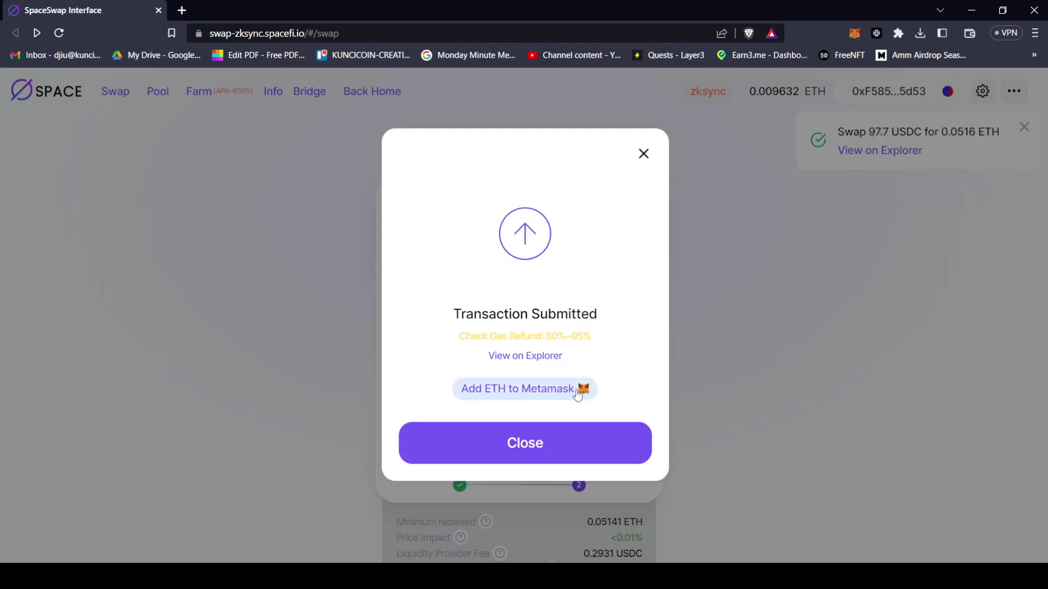
{"action": "left_click", "coordinate": [525, 356]}
{"action": "left_click", "coordinate": [123, 7]}
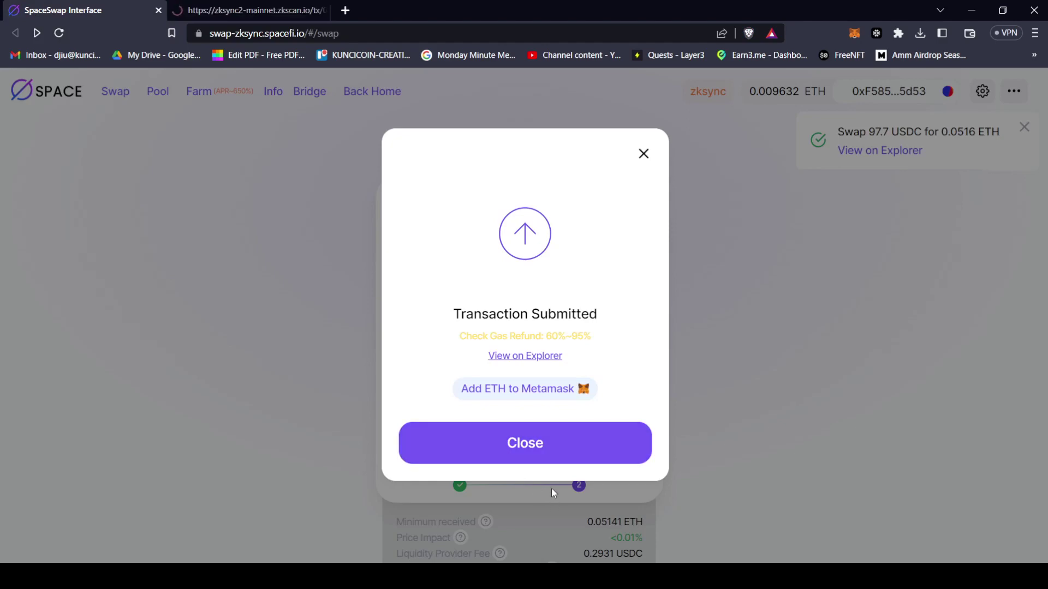
{"action": "left_click", "coordinate": [548, 448]}
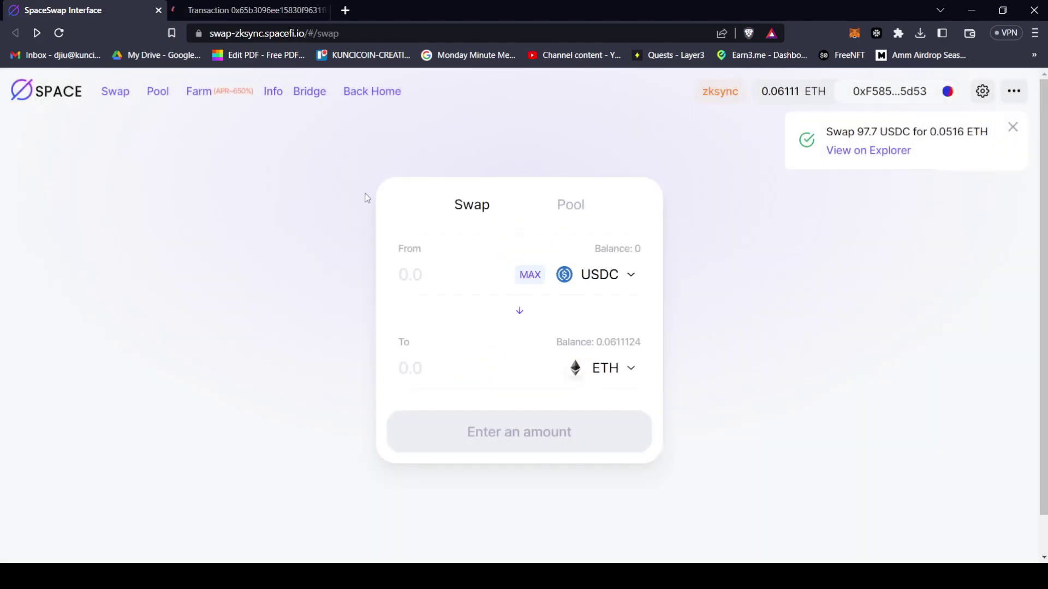
- Examine the USDC to ETH swap's transferred tokens, transaction fee and gas usage in the zkSync explorer
{"action": "scroll", "coordinate": [311, 135], "scroll_direction": "down", "scroll_amount": 1}
{"action": "left_click", "coordinate": [246, 9]}
{"action": "scroll", "coordinate": [237, 198], "scroll_direction": "down", "scroll_amount": 4}
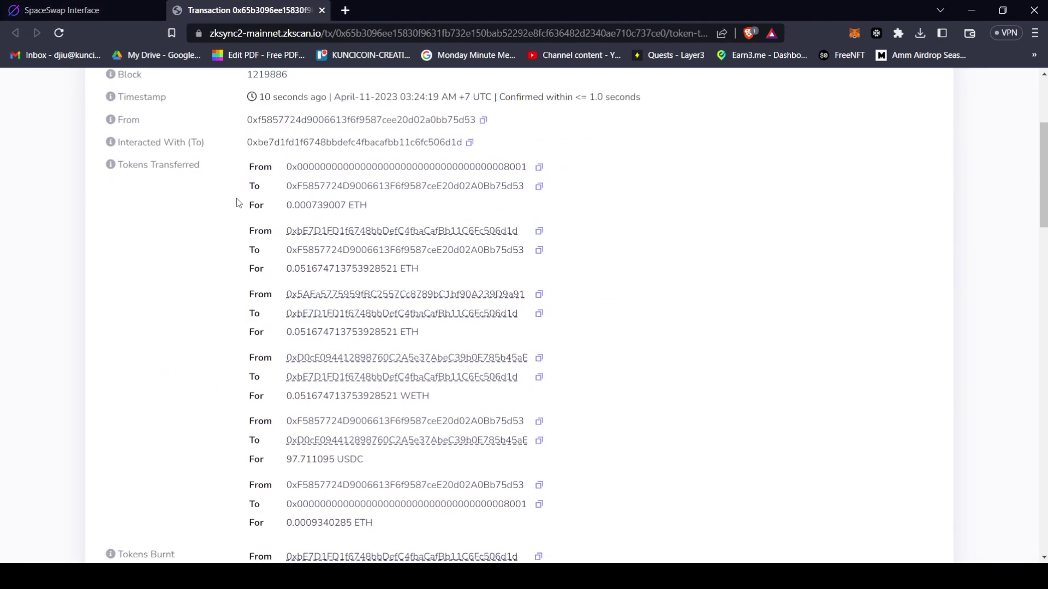
{"action": "scroll", "coordinate": [319, 292], "scroll_direction": "down", "scroll_amount": 7}
{"action": "scroll", "coordinate": [319, 291], "scroll_direction": "down", "scroll_amount": 2}
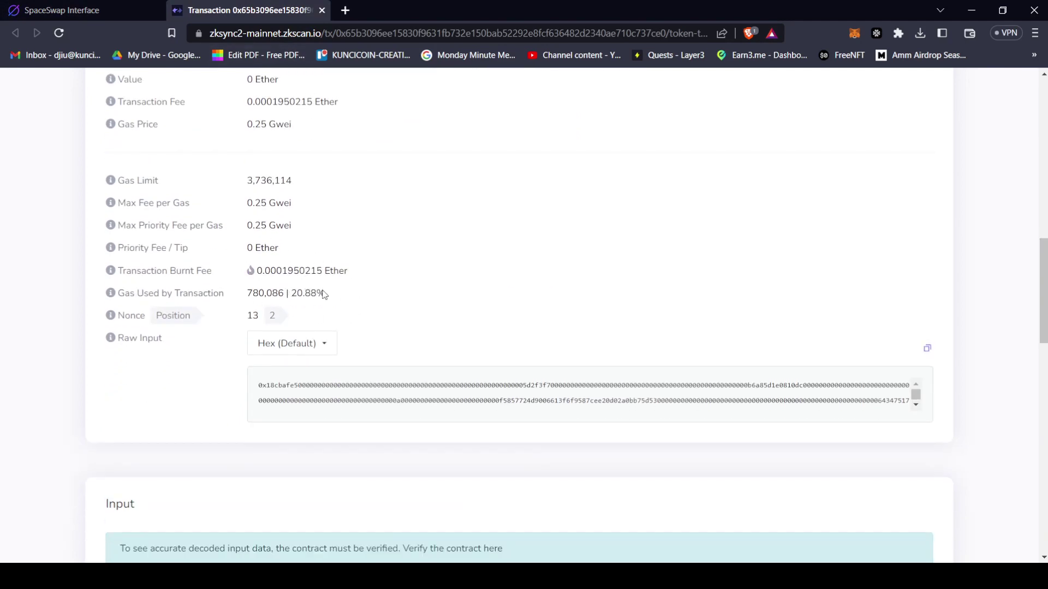
- Check the remaining gas and input details of the USDC to ETH transaction, and return to the SpaceFi swap page
{"action": "scroll", "coordinate": [259, 264], "scroll_direction": "down", "scroll_amount": 2}
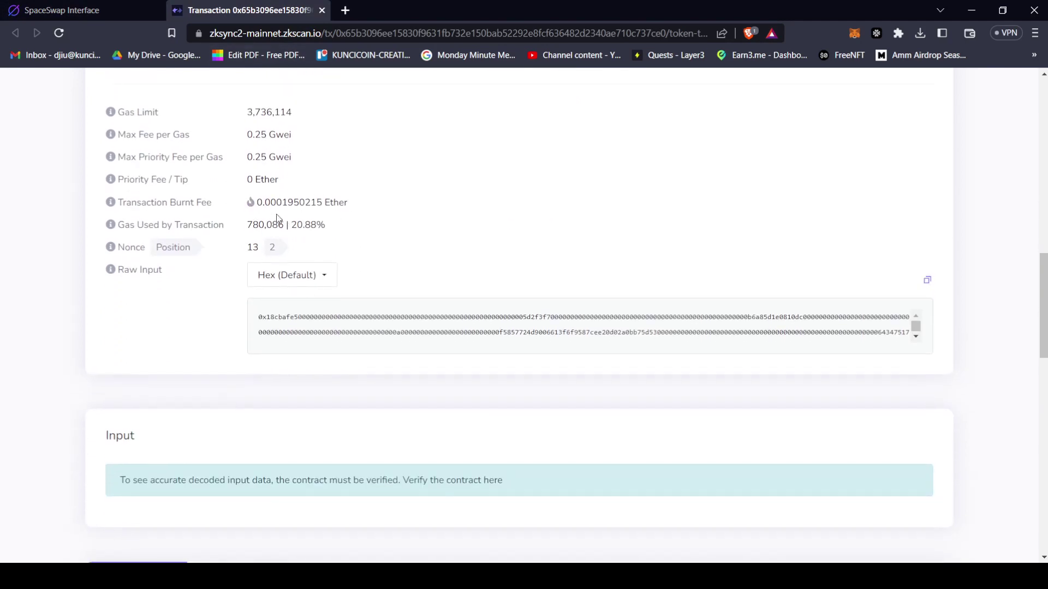
{"action": "scroll", "coordinate": [257, 211], "scroll_direction": "up", "scroll_amount": 15}
{"action": "left_click", "coordinate": [65, 10]}
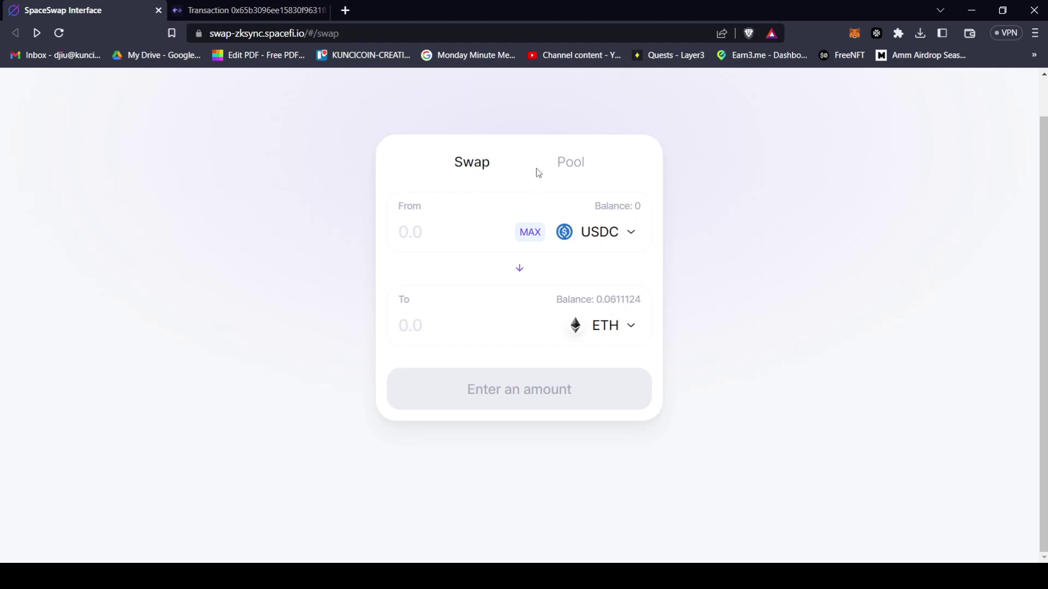
{"action": "scroll", "coordinate": [519, 274], "scroll_direction": "up", "scroll_amount": 1}
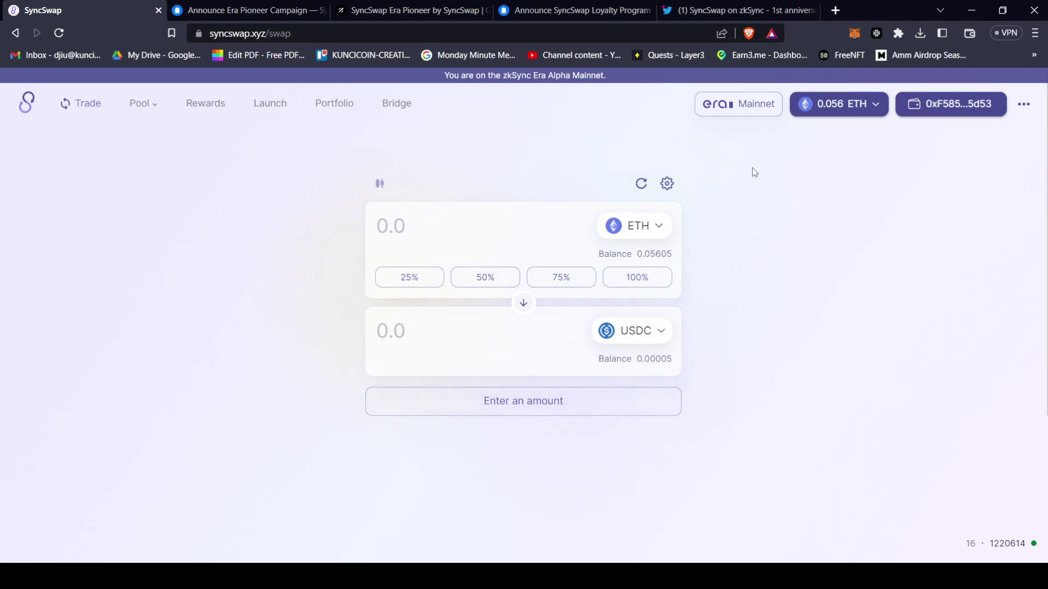
- Read the SyncSwap Era Pioneer campaign announcement, covering its dates and the tasks required for the badge
{"action": "left_click", "coordinate": [226, 11]}
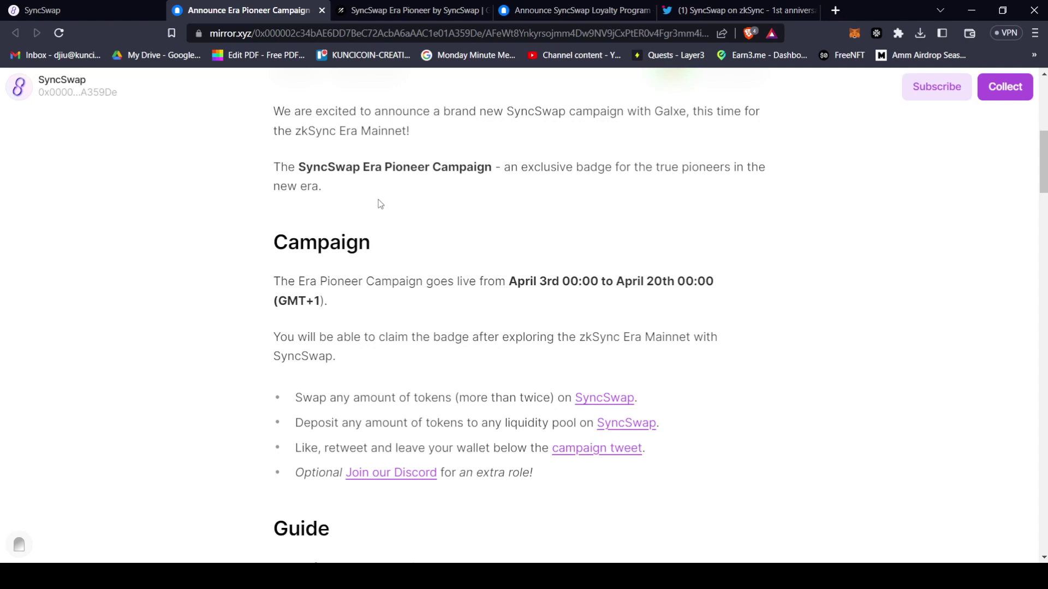
{"action": "scroll", "coordinate": [381, 205], "scroll_direction": "down", "scroll_amount": 1}
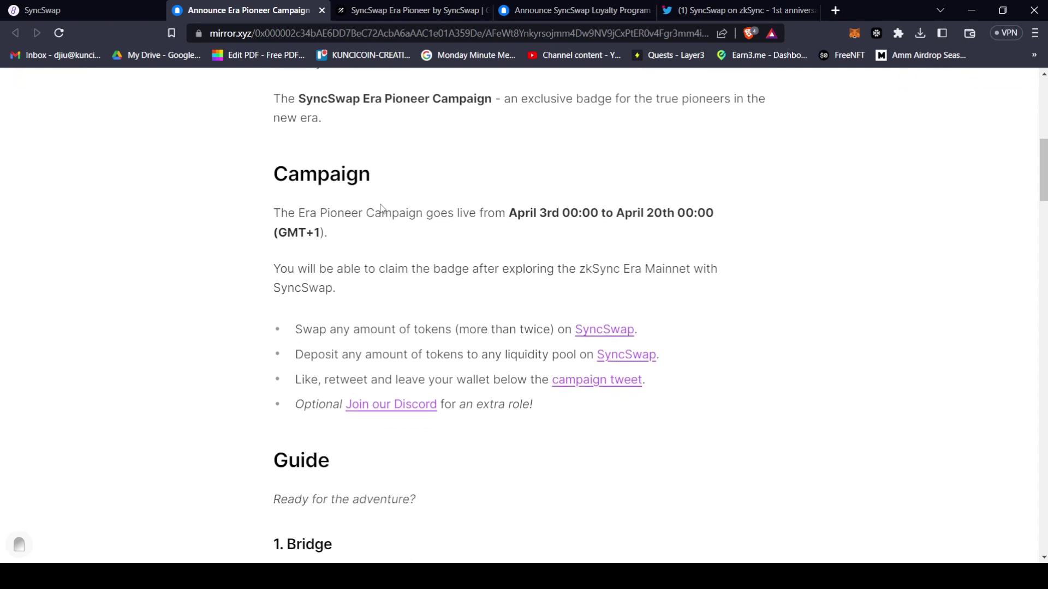
{"action": "scroll", "coordinate": [381, 205], "scroll_direction": "up", "scroll_amount": 2}
{"action": "scroll", "coordinate": [381, 204], "scroll_direction": "down", "scroll_amount": 1}
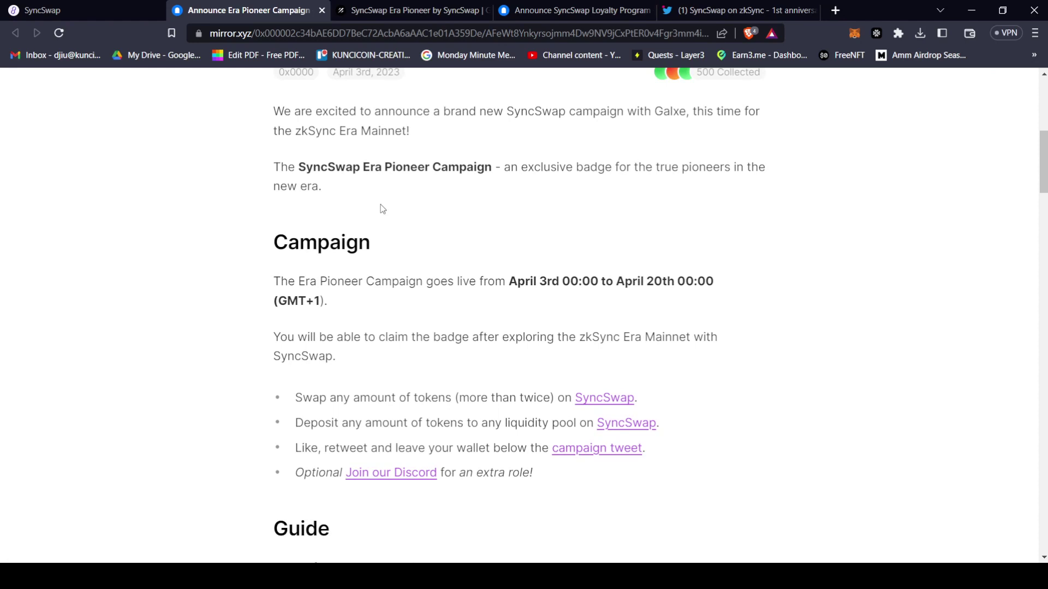
{"action": "scroll", "coordinate": [382, 209], "scroll_direction": "down", "scroll_amount": 1}
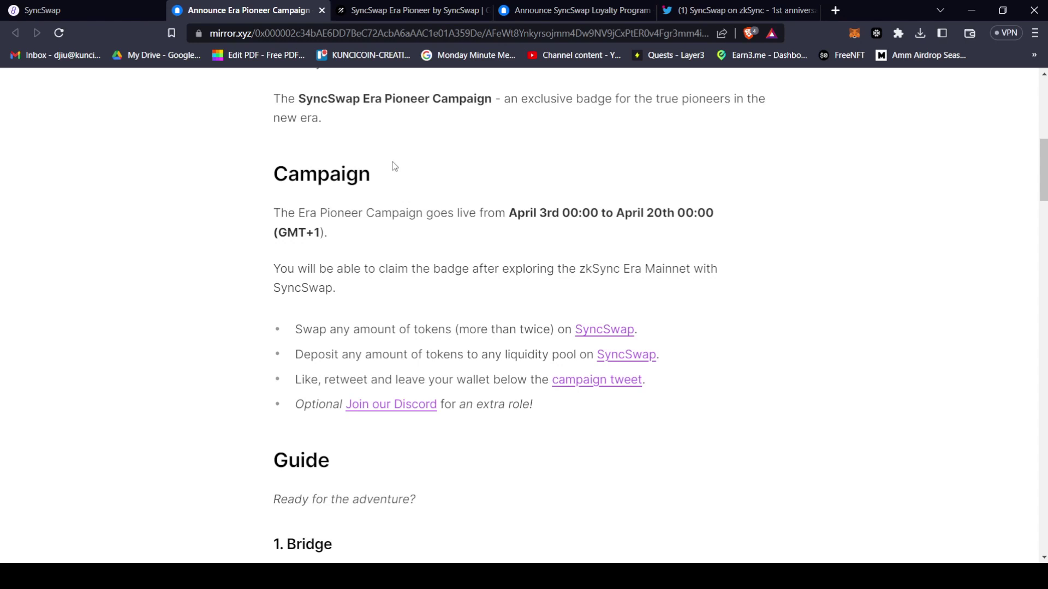
{"action": "scroll", "coordinate": [403, 287], "scroll_direction": "down", "scroll_amount": 1}
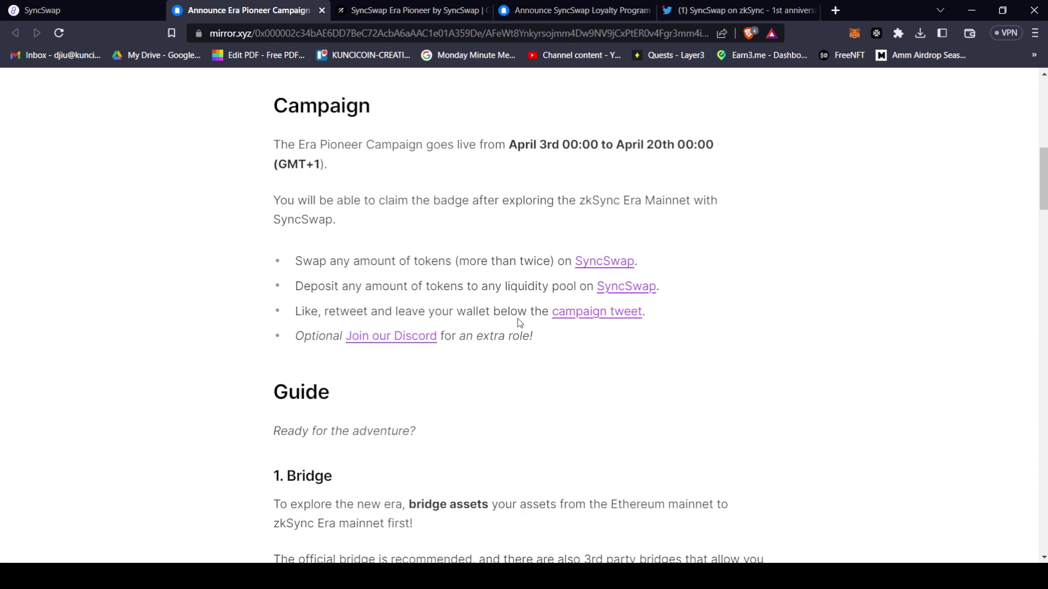
- Open the campaign tweet from the announcement, check its like and retweet status and replies, and return to the announcement
{"action": "left_click", "coordinate": [559, 312]}
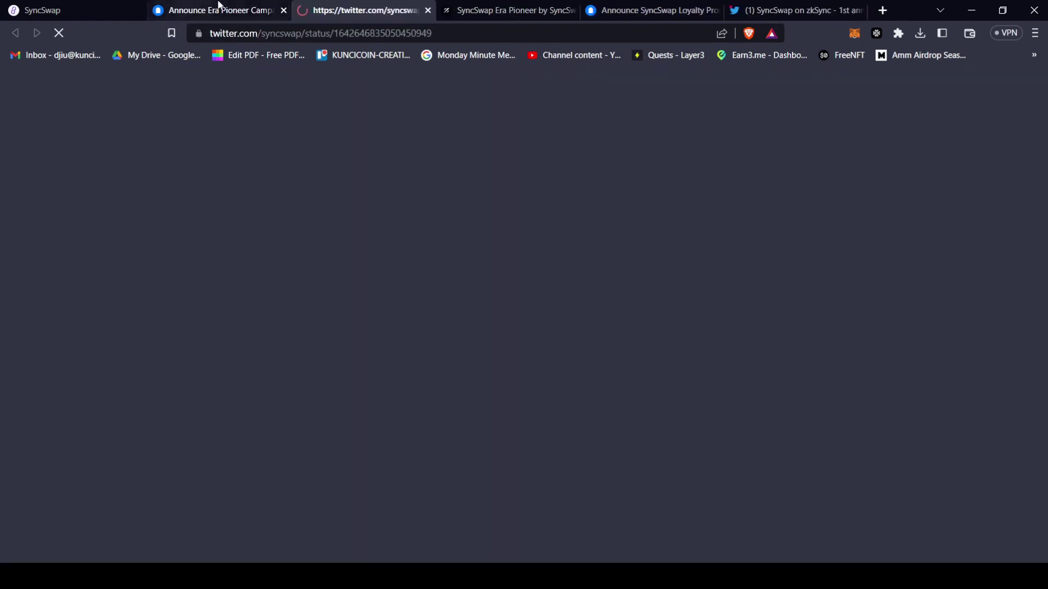
{"action": "left_click", "coordinate": [302, 34]}
{"action": "left_click", "coordinate": [419, 158]}
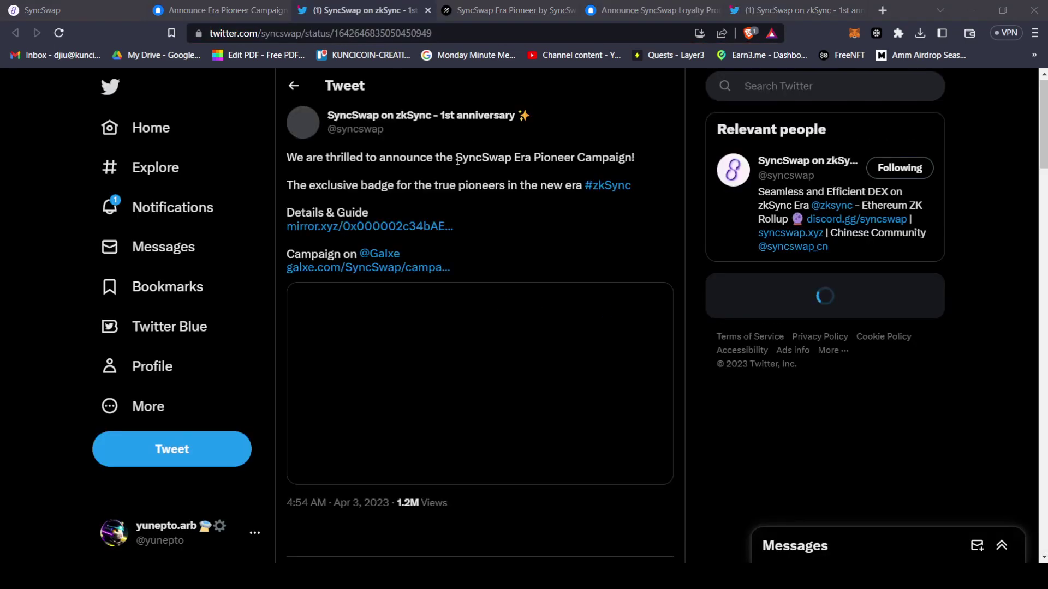
{"action": "scroll", "coordinate": [457, 218], "scroll_direction": "down", "scroll_amount": 4}
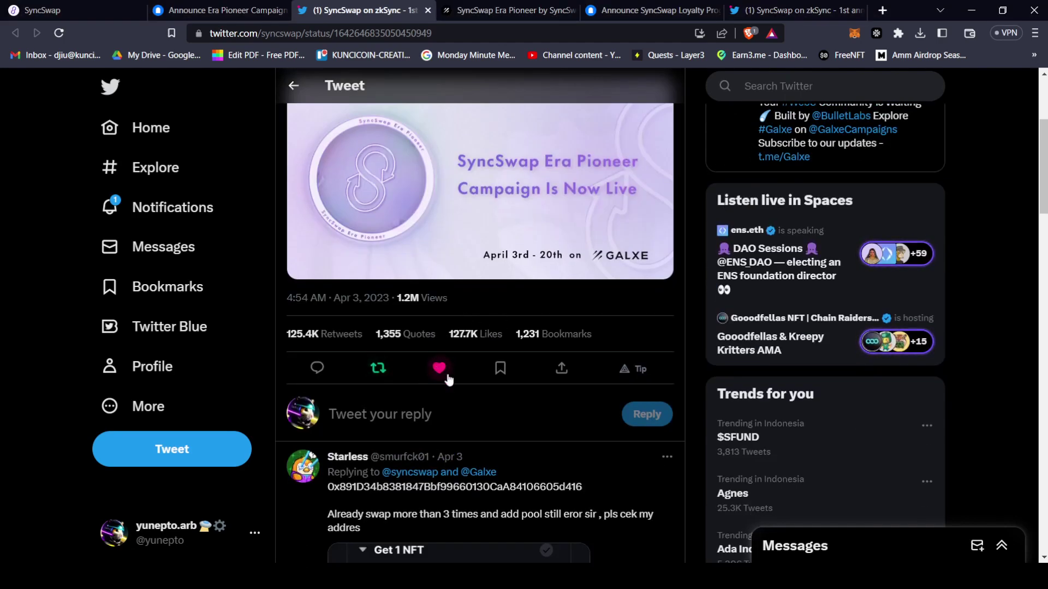
{"action": "scroll", "coordinate": [441, 327], "scroll_direction": "down", "scroll_amount": 3}
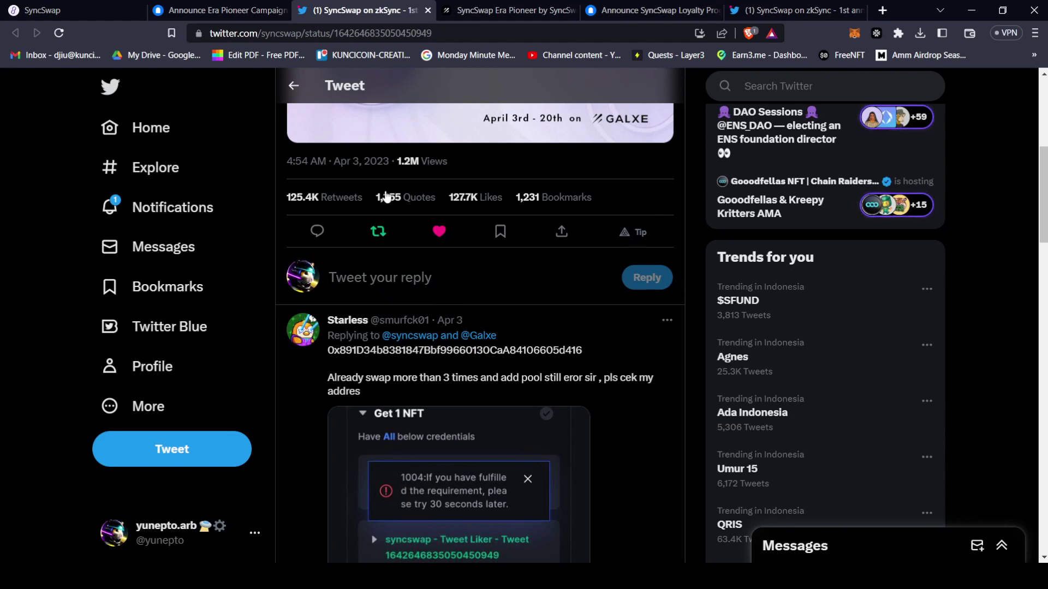
{"action": "scroll", "coordinate": [384, 196], "scroll_direction": "up", "scroll_amount": 2}
{"action": "left_click", "coordinate": [243, 6]}
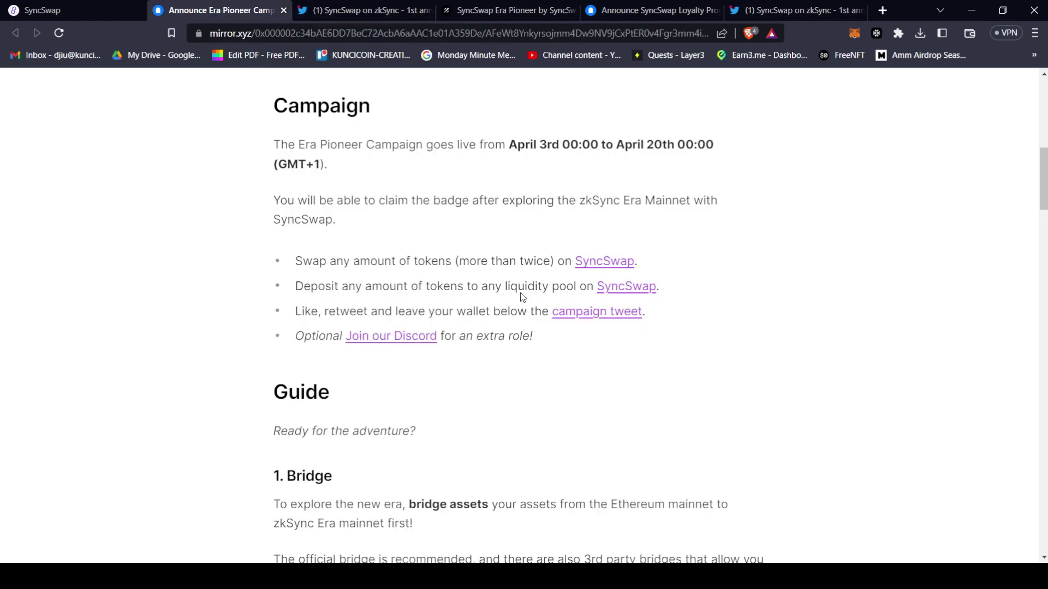
- Open the SyncSwap Discord invite from the announcement without joining, and return to the campaign dates and task list
{"action": "left_click", "coordinate": [410, 337]}
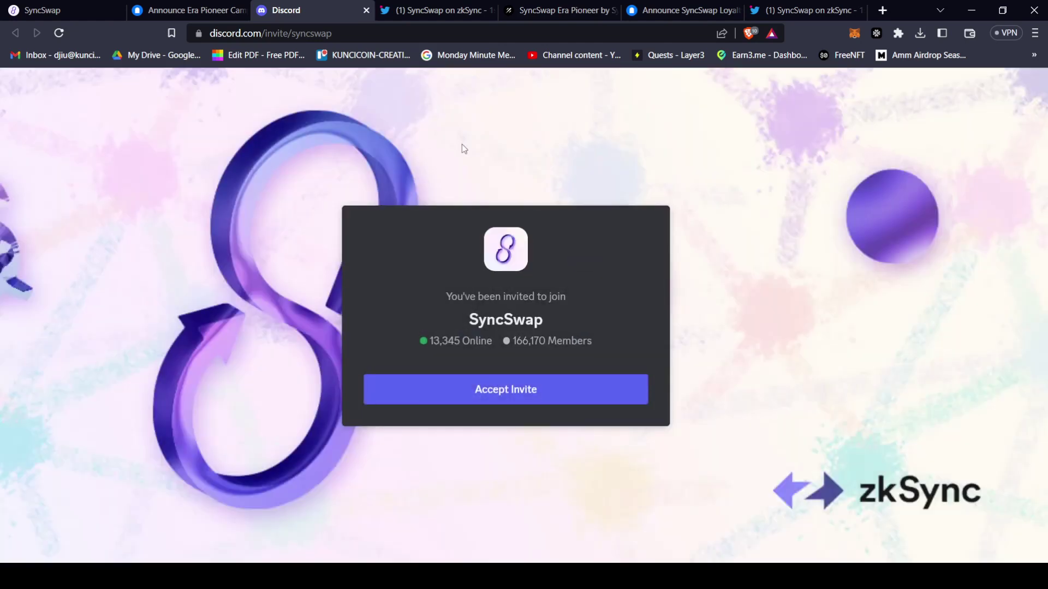
{"action": "left_click_drag", "start_coordinate": [317, 4], "coordinate": [417, 15]}
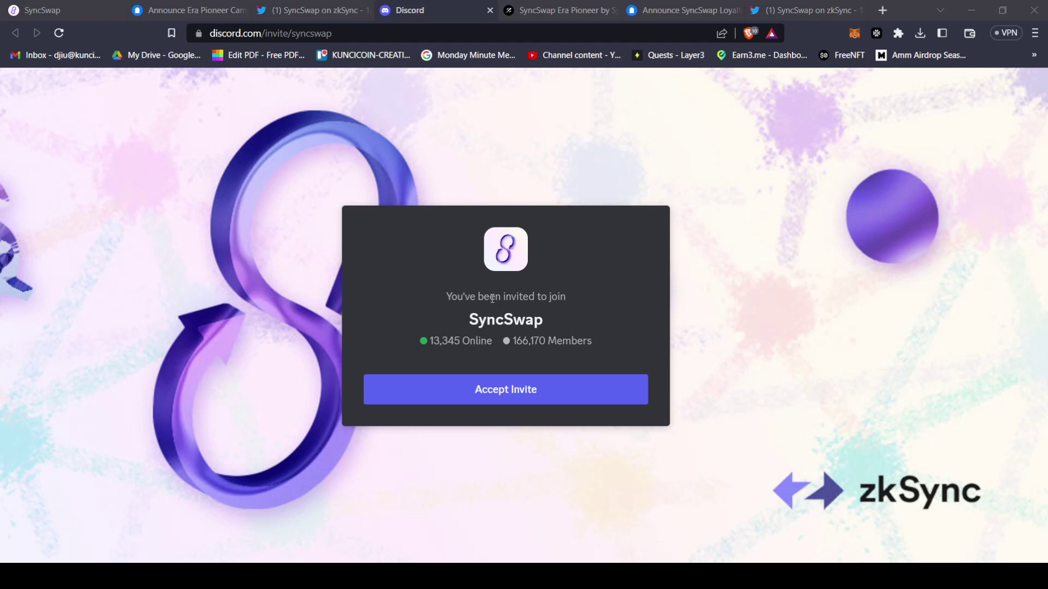
{"action": "left_click", "coordinate": [347, 348]}
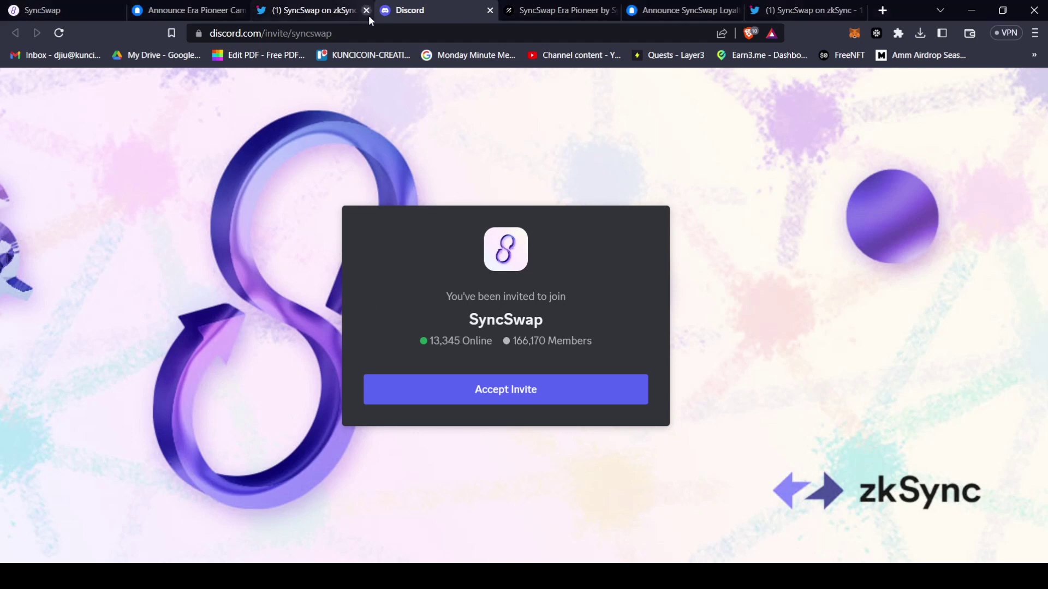
{"action": "left_click", "coordinate": [235, 10]}
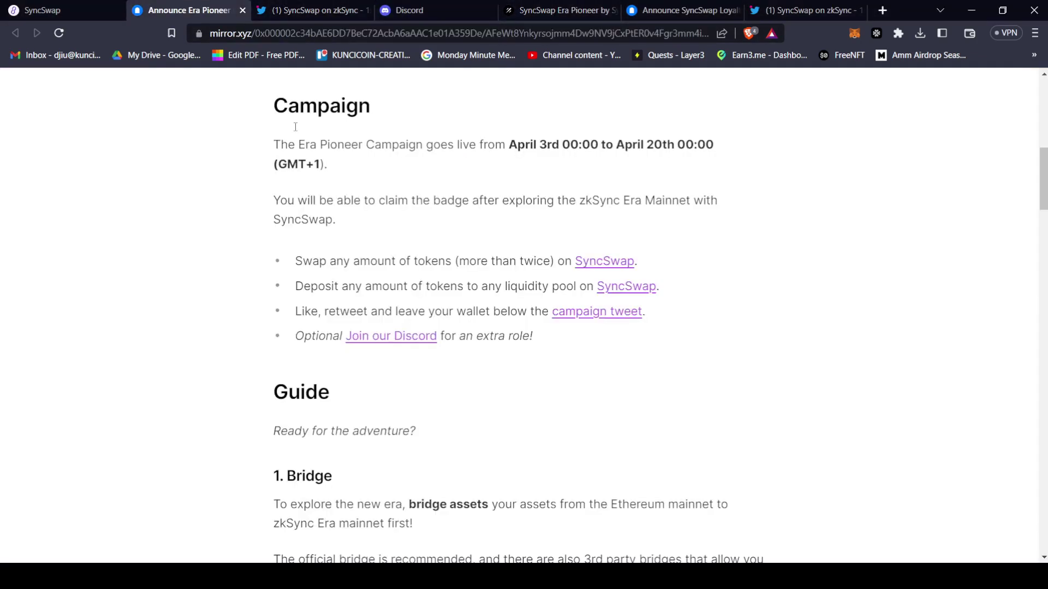
{"action": "scroll", "coordinate": [513, 281], "scroll_direction": "down", "scroll_amount": 1}
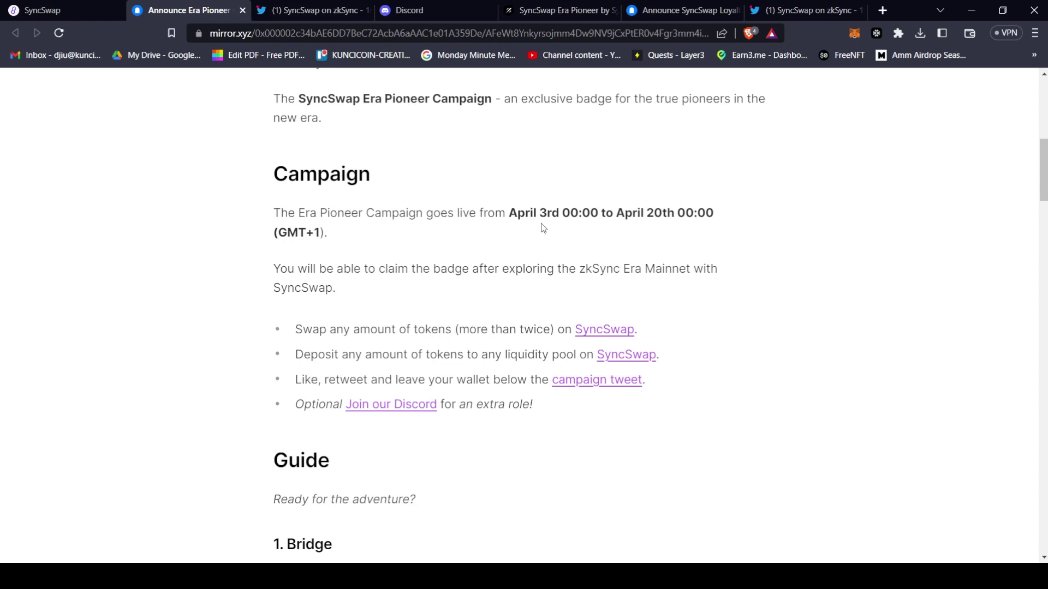
- Examine the SyncSwap Era Pioneer campaign on Galxe, including its requirements, claimable period and credentials for the NFT
{"action": "left_click", "coordinate": [522, 11]}
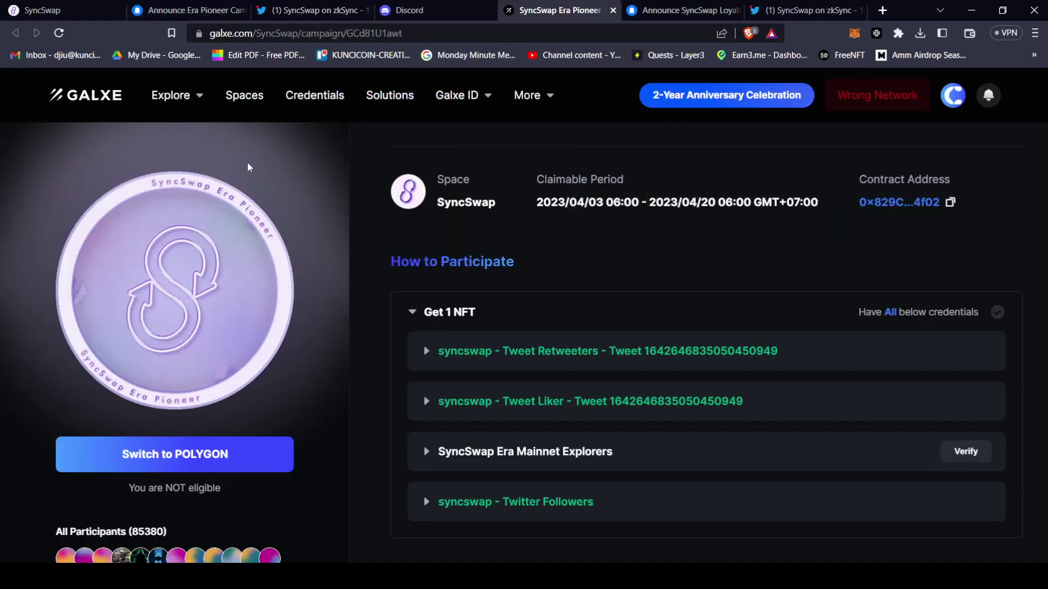
{"action": "scroll", "coordinate": [371, 136], "scroll_direction": "up", "scroll_amount": 3}
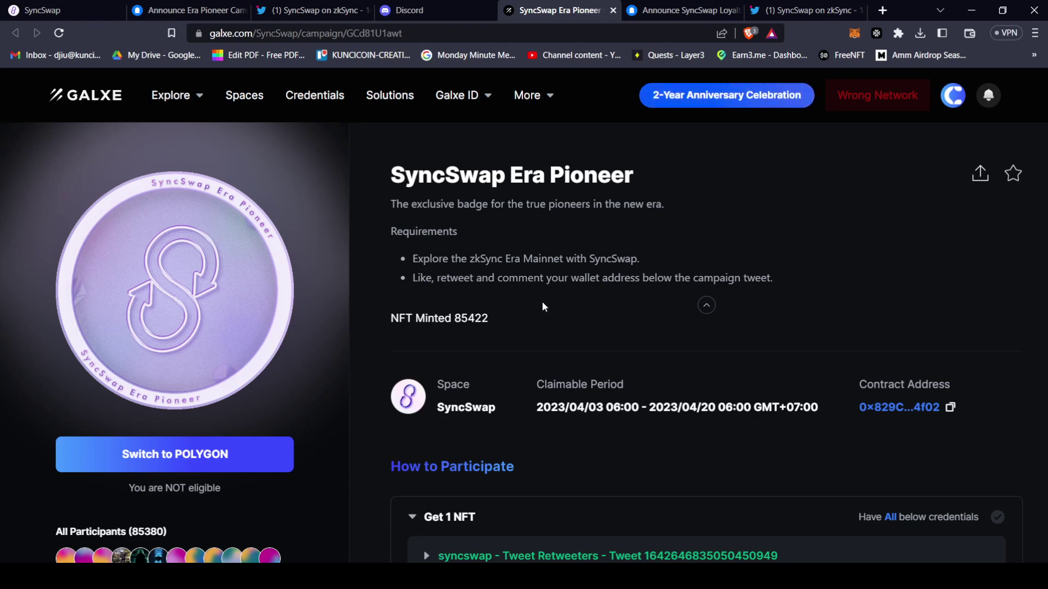
{"action": "scroll", "coordinate": [658, 252], "scroll_direction": "down", "scroll_amount": 4}
{"action": "scroll", "coordinate": [682, 169], "scroll_direction": "down", "scroll_amount": 1}
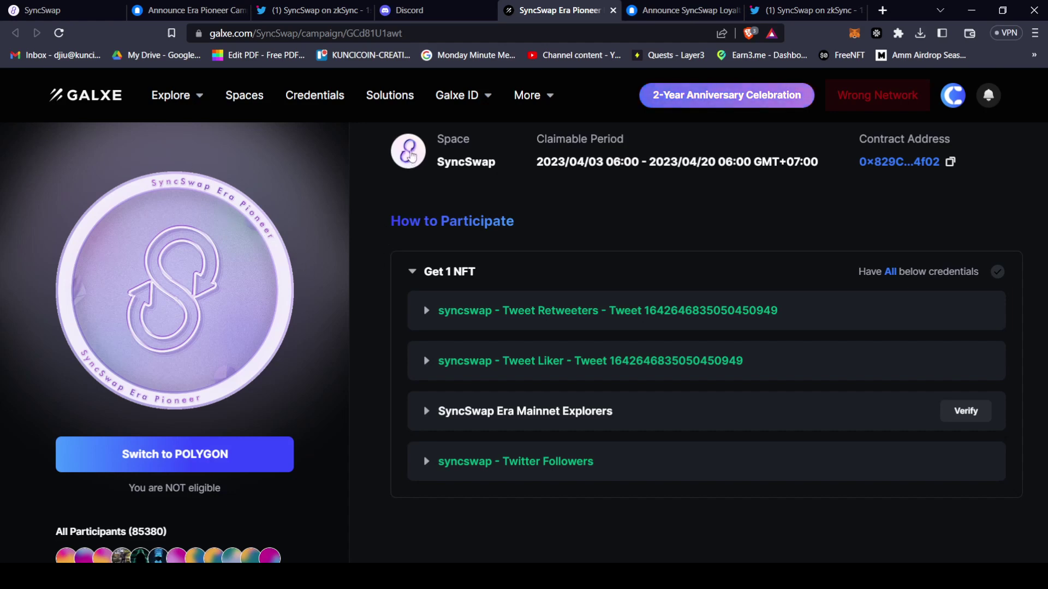
{"action": "left_click", "coordinate": [436, 7]}
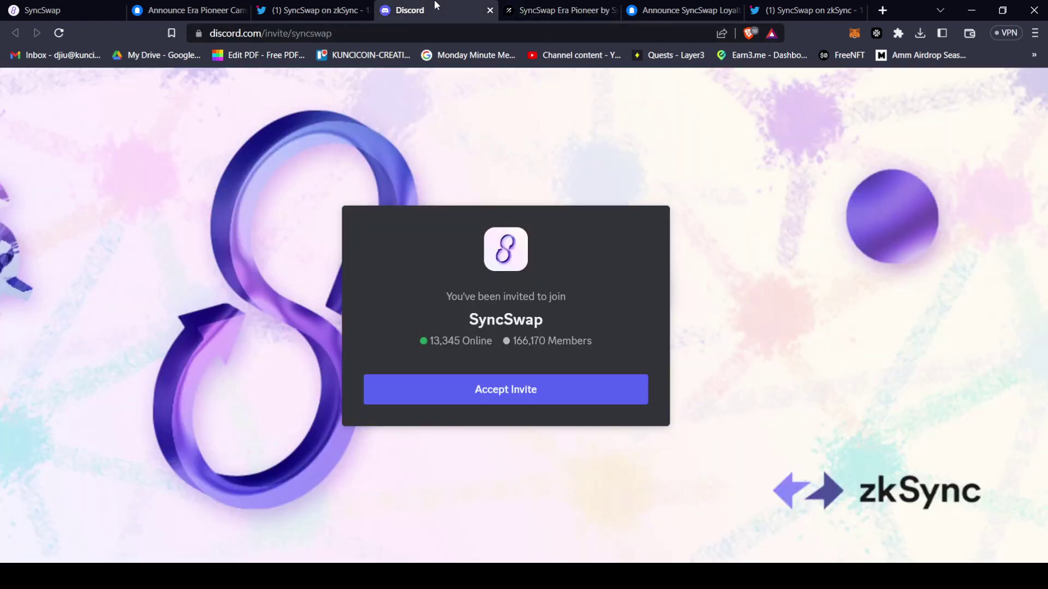
{"action": "left_click", "coordinate": [540, 9]}
{"action": "mouse_move", "coordinate": [478, 94]}
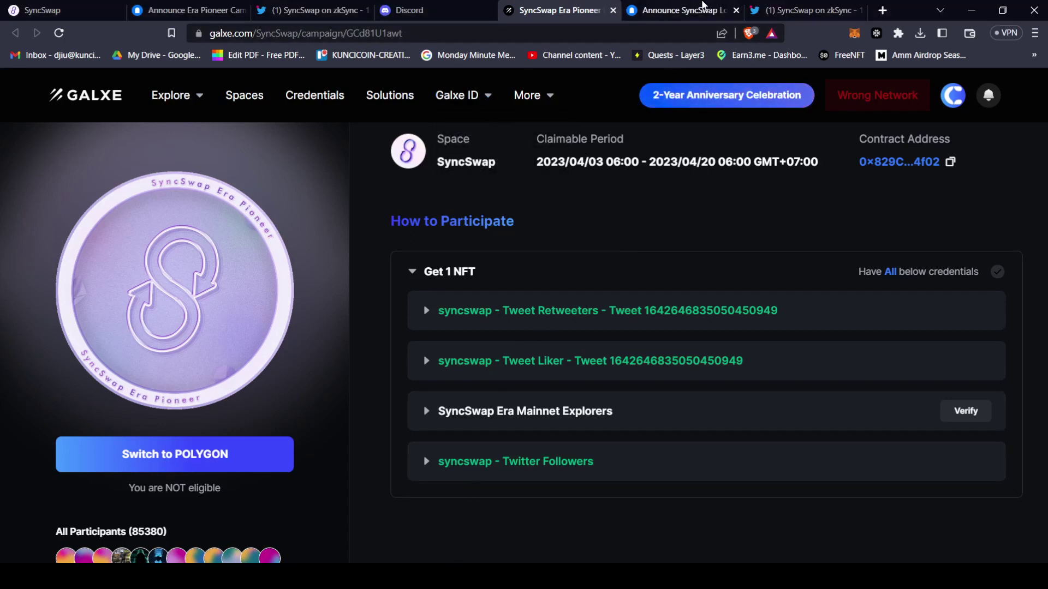
- Read the SyncSwap Loyalty Program announcement from its introduction through the ySYNC rewards and genesis epoch sections
{"action": "left_click", "coordinate": [682, 9]}
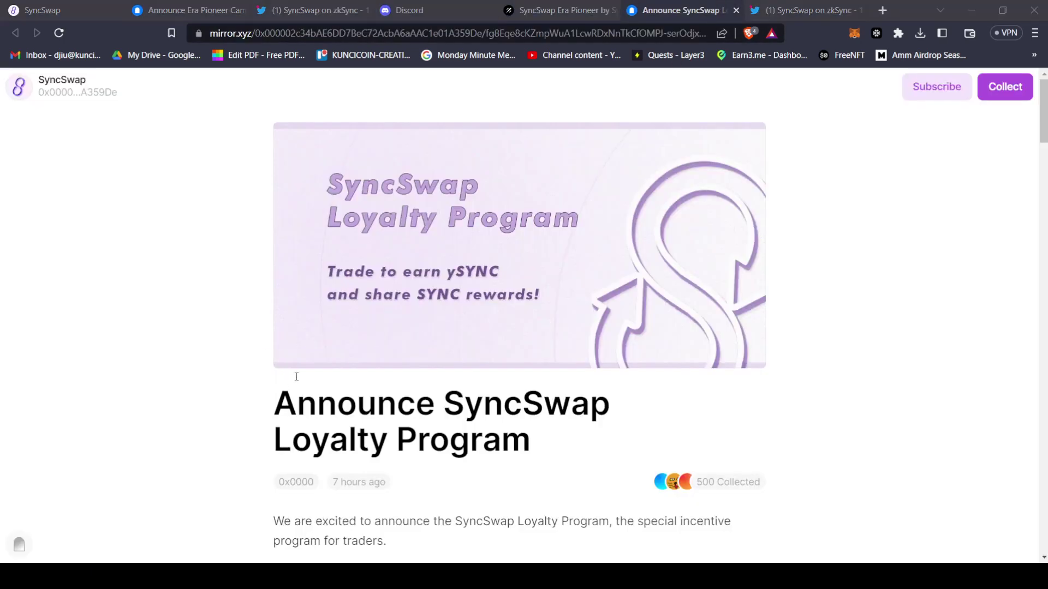
{"action": "left_click", "coordinate": [548, 10]}
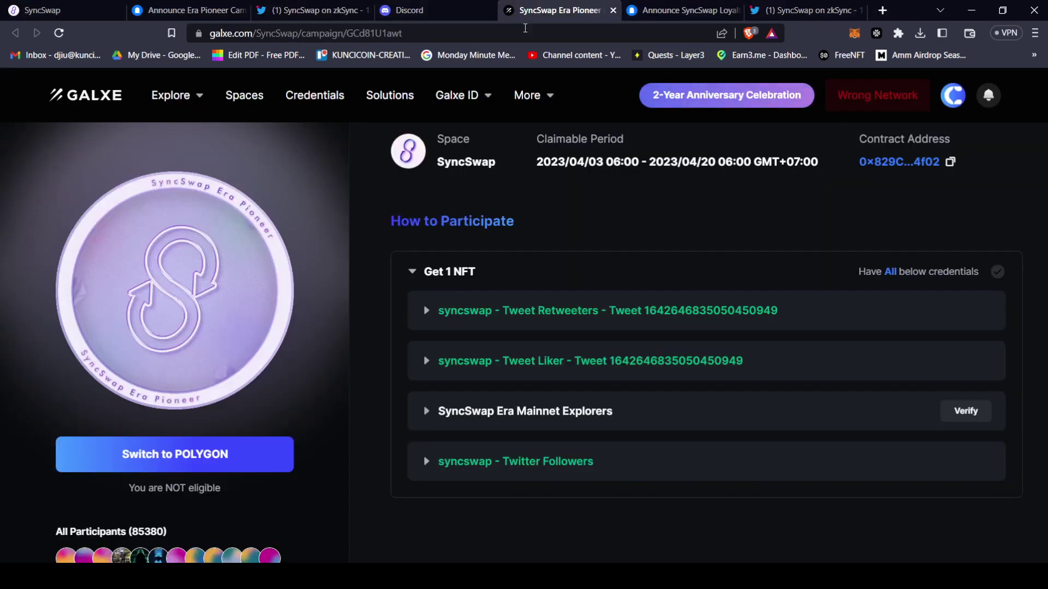
{"action": "left_click", "coordinate": [683, 10]}
{"action": "scroll", "coordinate": [623, 210], "scroll_direction": "down", "scroll_amount": 4}
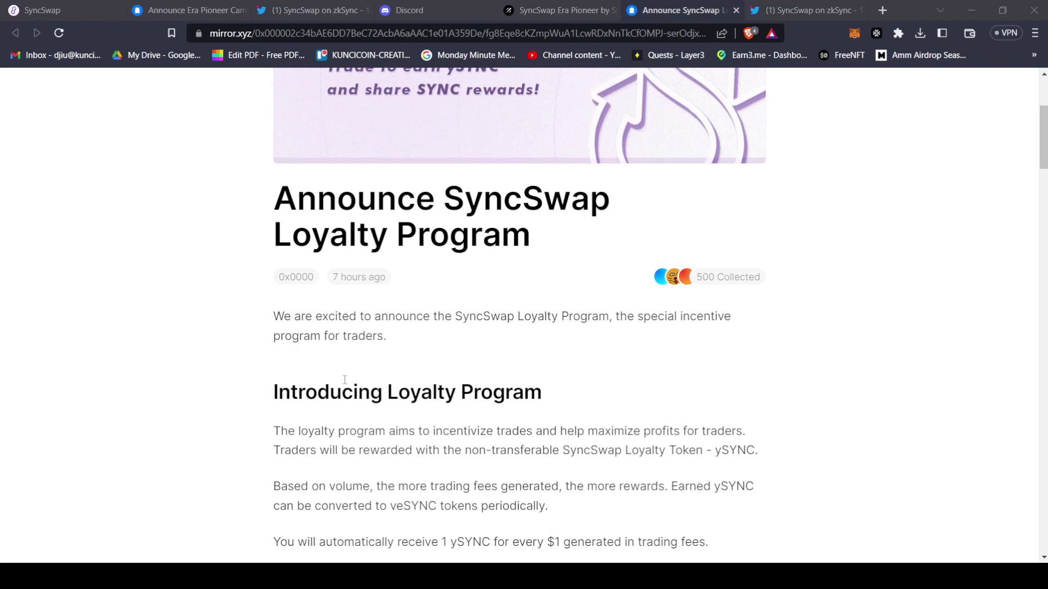
{"action": "scroll", "coordinate": [378, 360], "scroll_direction": "down", "scroll_amount": 5}
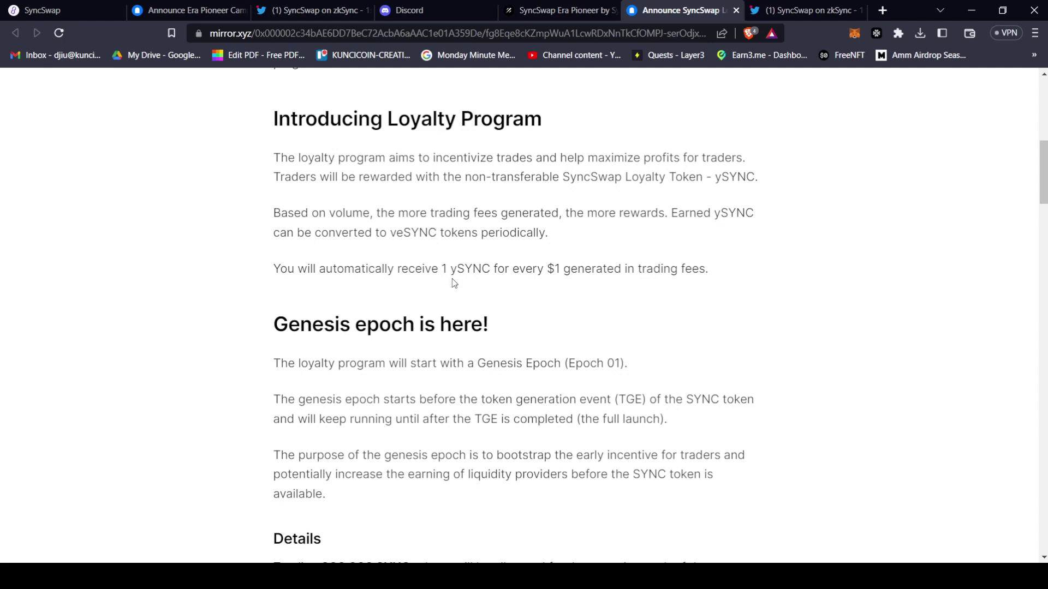
{"action": "scroll", "coordinate": [453, 282], "scroll_direction": "down", "scroll_amount": 3}
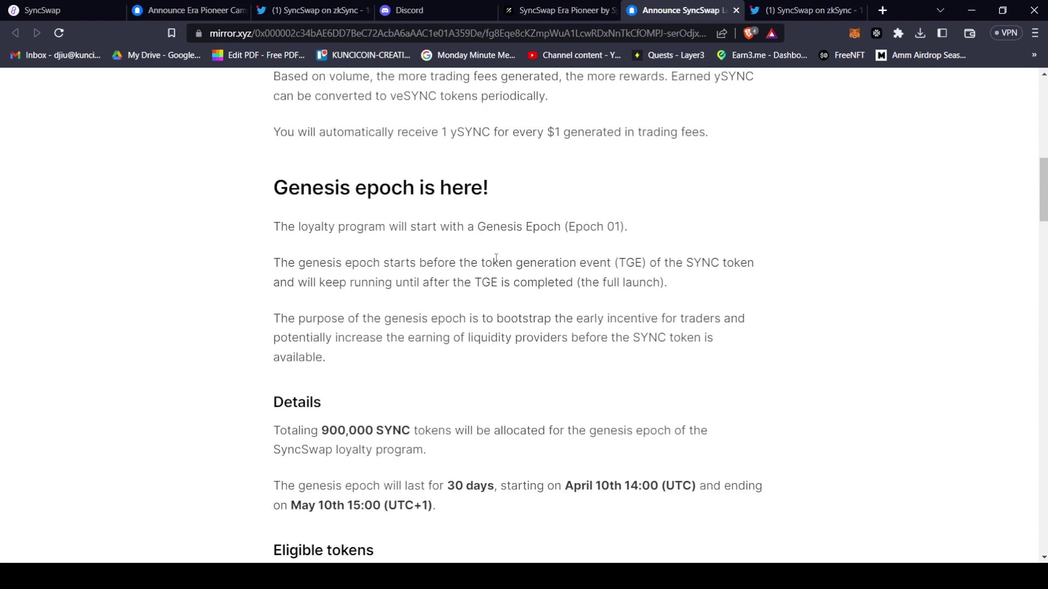
{"action": "scroll", "coordinate": [521, 230], "scroll_direction": "down", "scroll_amount": 2}
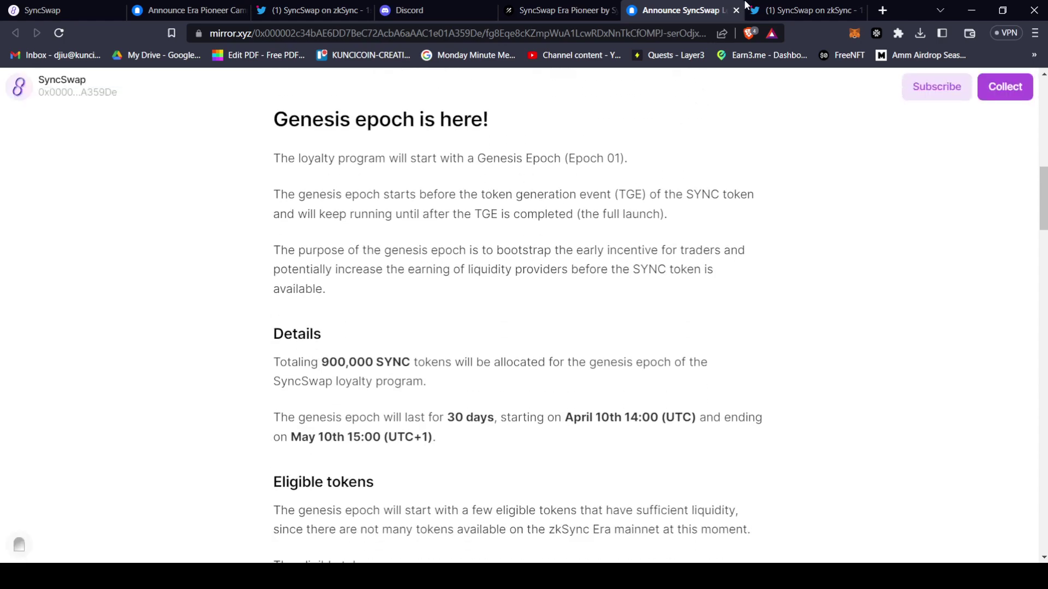
- View the $SYNC token tweet, and read the loyalty announcement's genesis epoch details, eligible tokens and participation instructions
{"action": "left_click", "coordinate": [808, 7]}
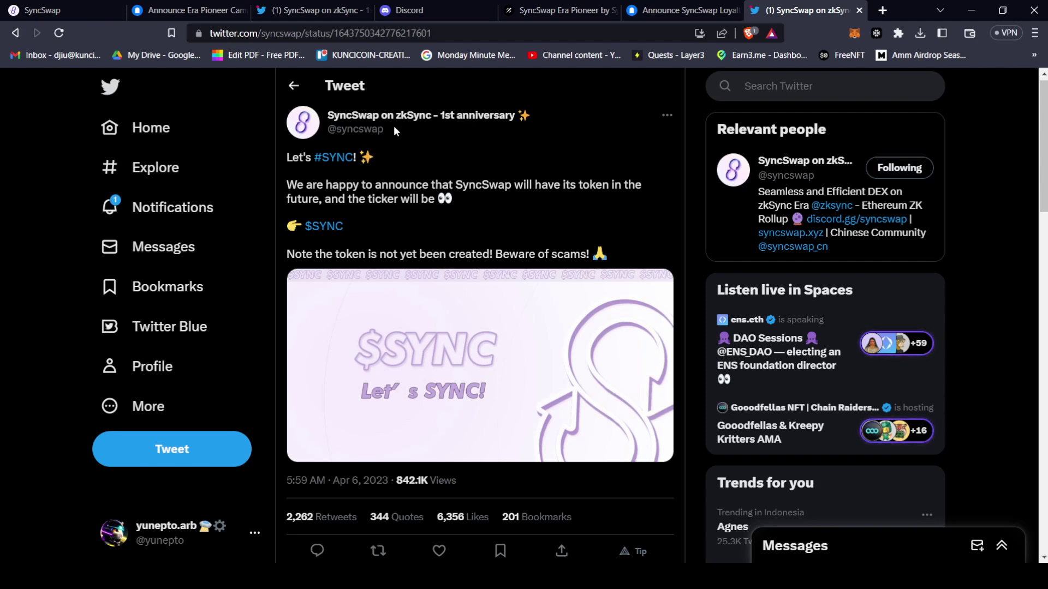
{"action": "key", "text": "ctrl+shift+Tab"}
{"action": "scroll", "coordinate": [404, 328], "scroll_direction": "down", "scroll_amount": 1}
{"action": "scroll", "coordinate": [425, 288], "scroll_direction": "up", "scroll_amount": 3}
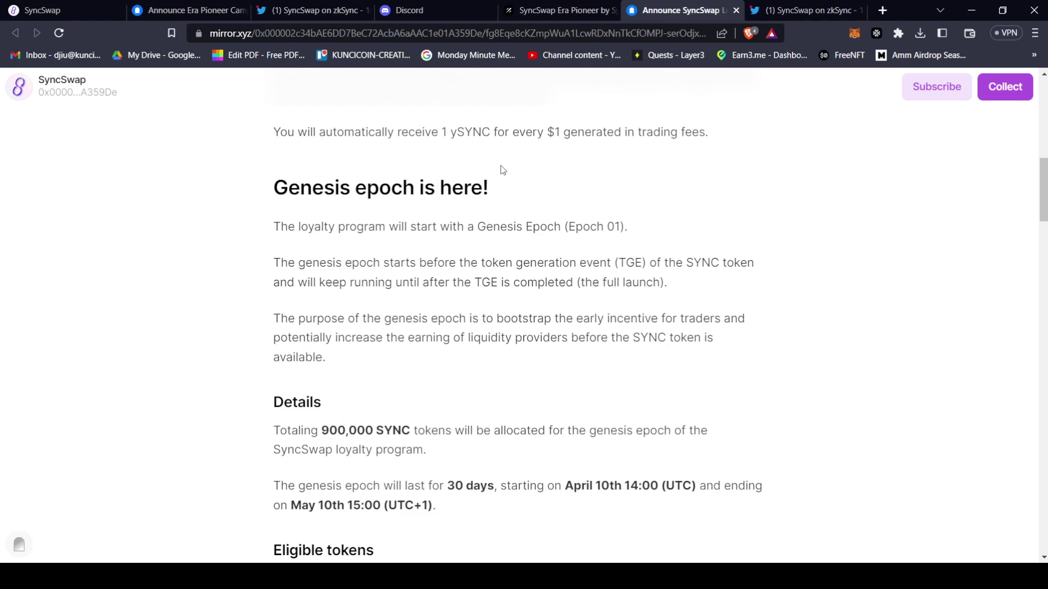
{"action": "scroll", "coordinate": [501, 167], "scroll_direction": "down", "scroll_amount": 1}
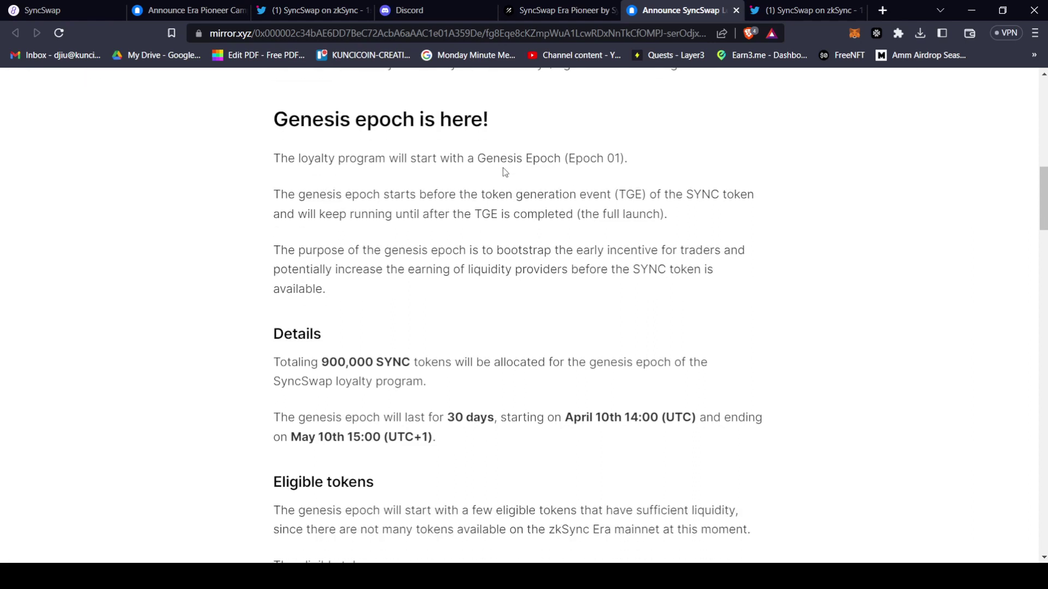
{"action": "scroll", "coordinate": [448, 198], "scroll_direction": "down", "scroll_amount": 2}
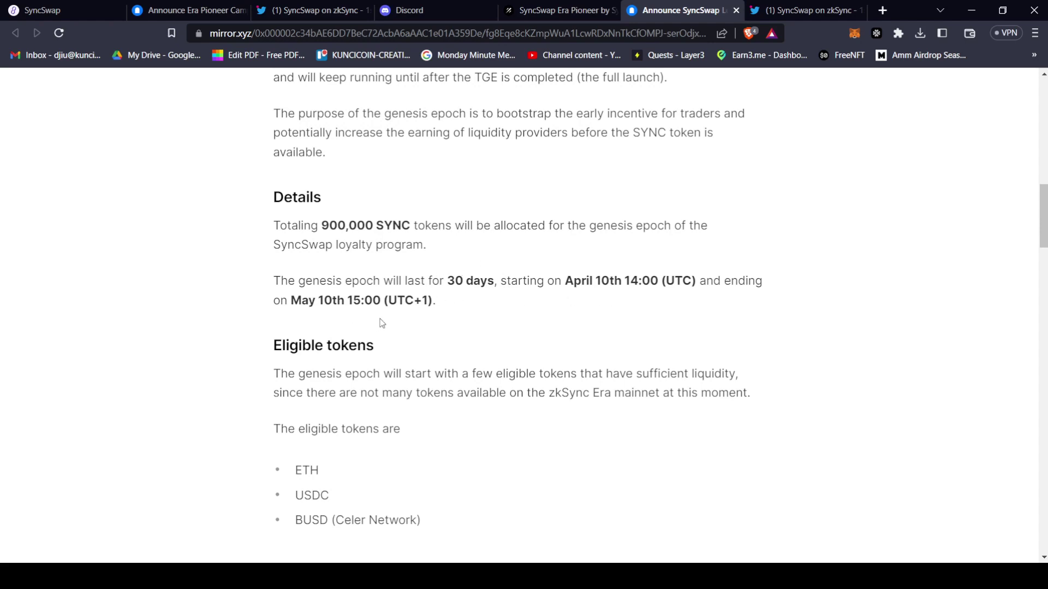
{"action": "scroll", "coordinate": [381, 321], "scroll_direction": "down", "scroll_amount": 1}
{"action": "scroll", "coordinate": [390, 299], "scroll_direction": "down", "scroll_amount": 1}
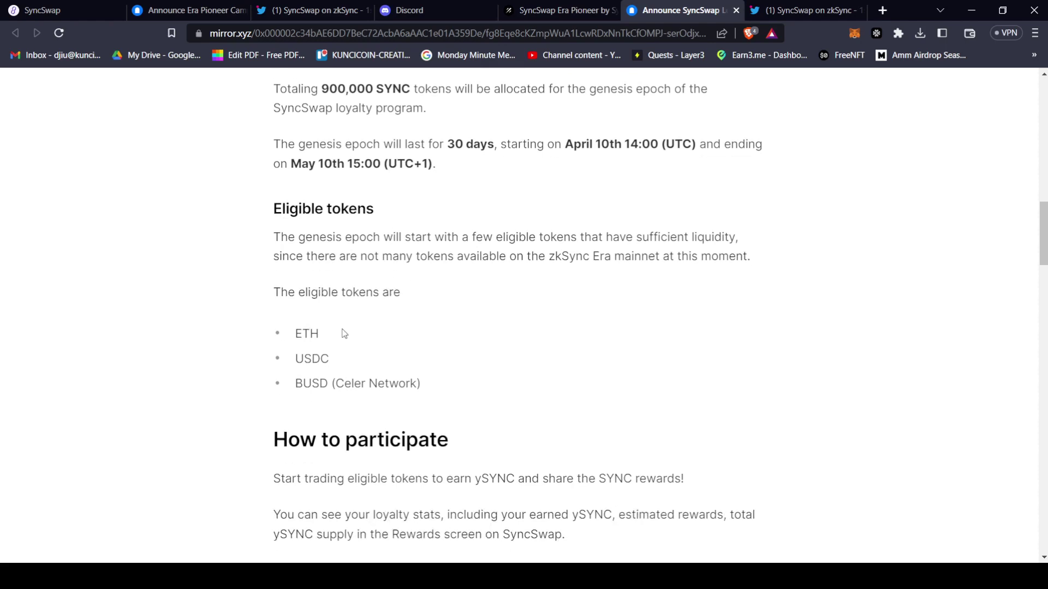
{"action": "scroll", "coordinate": [352, 345], "scroll_direction": "down", "scroll_amount": 3}
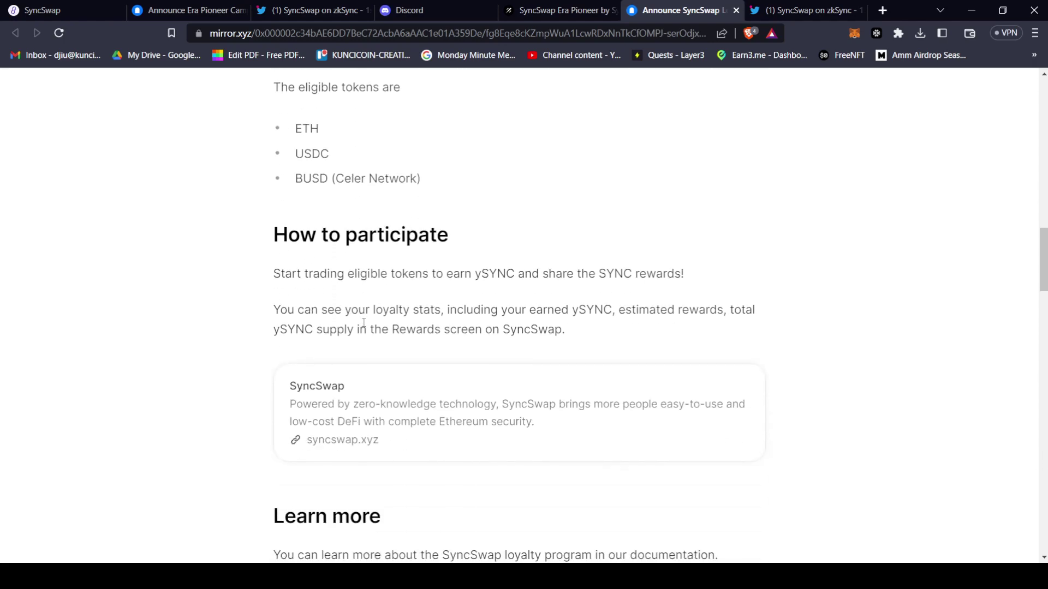
- Return to SyncSwap, swap 75% of the ETH balance (0.04204477 ETH) for USDC, and dismiss the swap confirmation
{"action": "scroll", "coordinate": [362, 324], "scroll_direction": "down", "scroll_amount": 1}
{"action": "scroll", "coordinate": [365, 316], "scroll_direction": "up", "scroll_amount": 20}
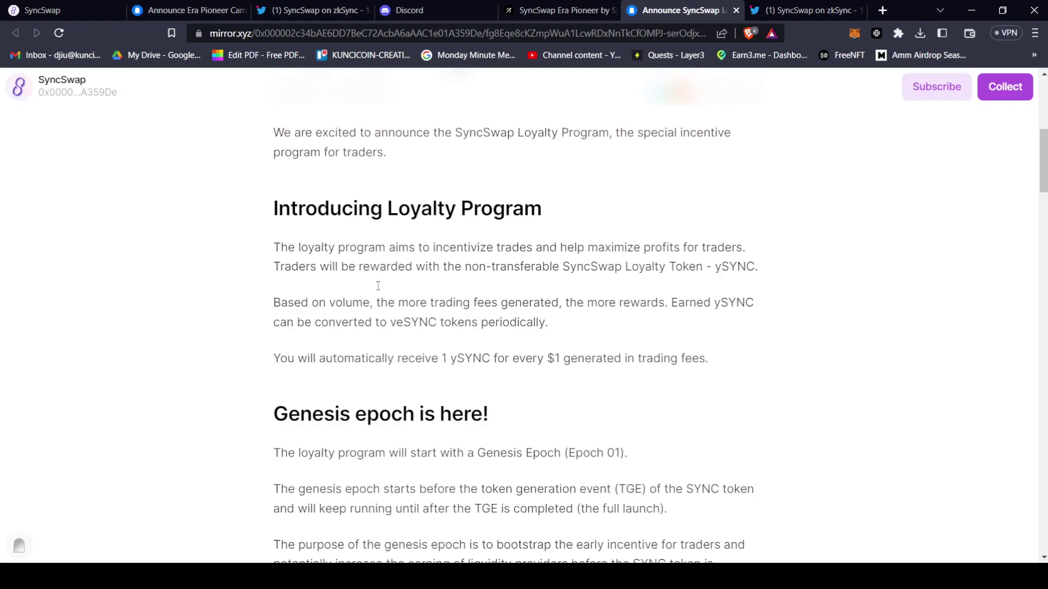
{"action": "left_click", "coordinate": [65, 11]}
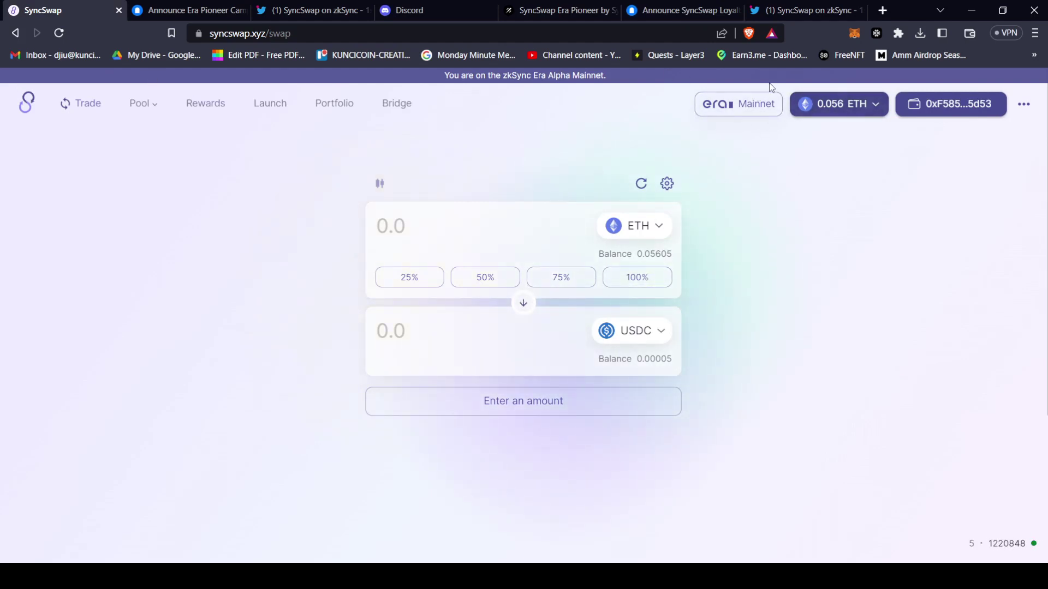
{"action": "left_click", "coordinate": [579, 276]}
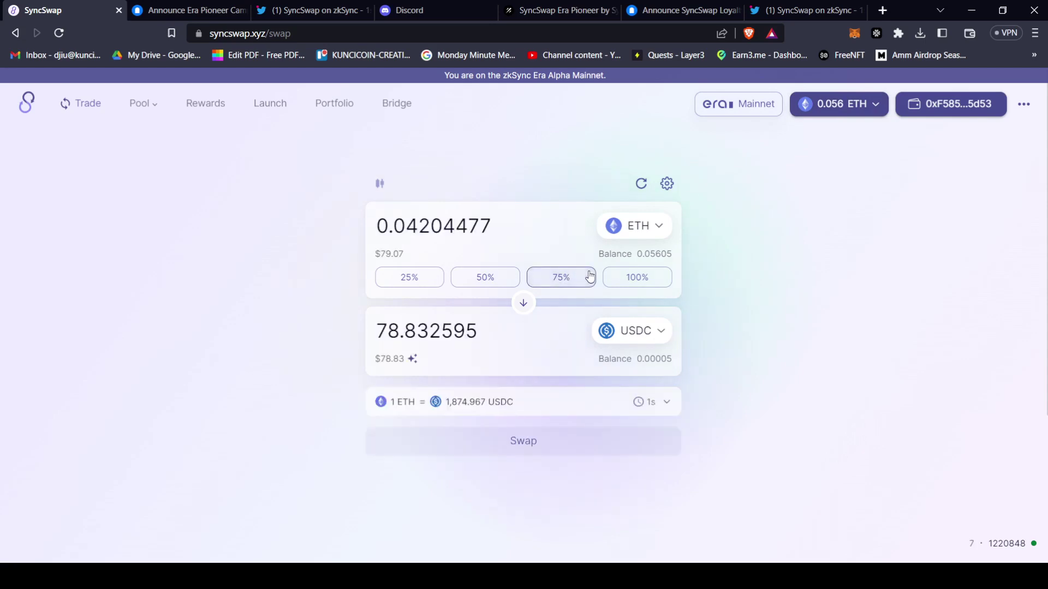
{"action": "left_click", "coordinate": [521, 442]}
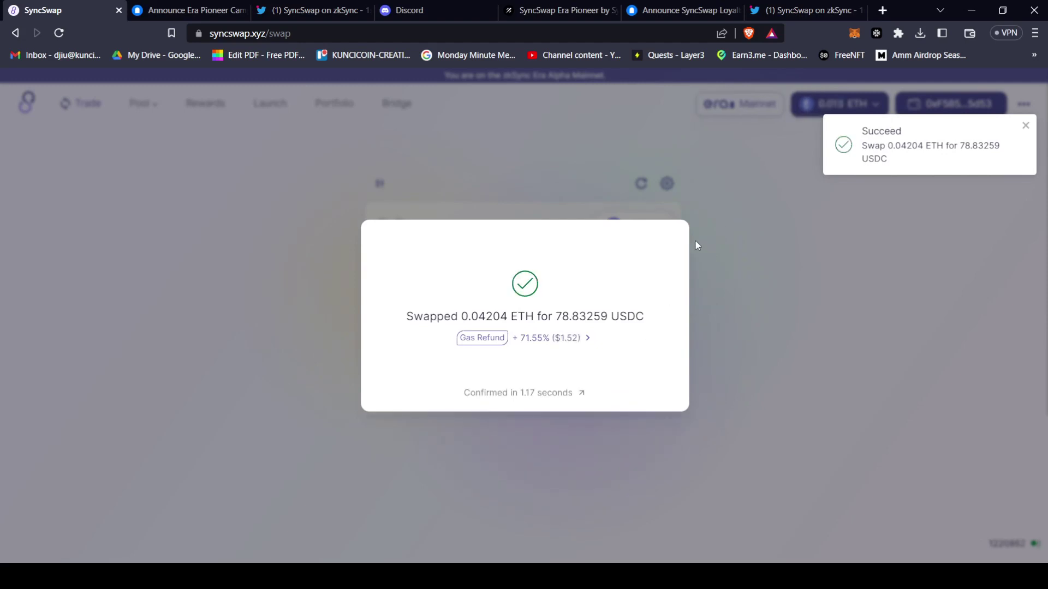
{"action": "left_click", "coordinate": [744, 246]}
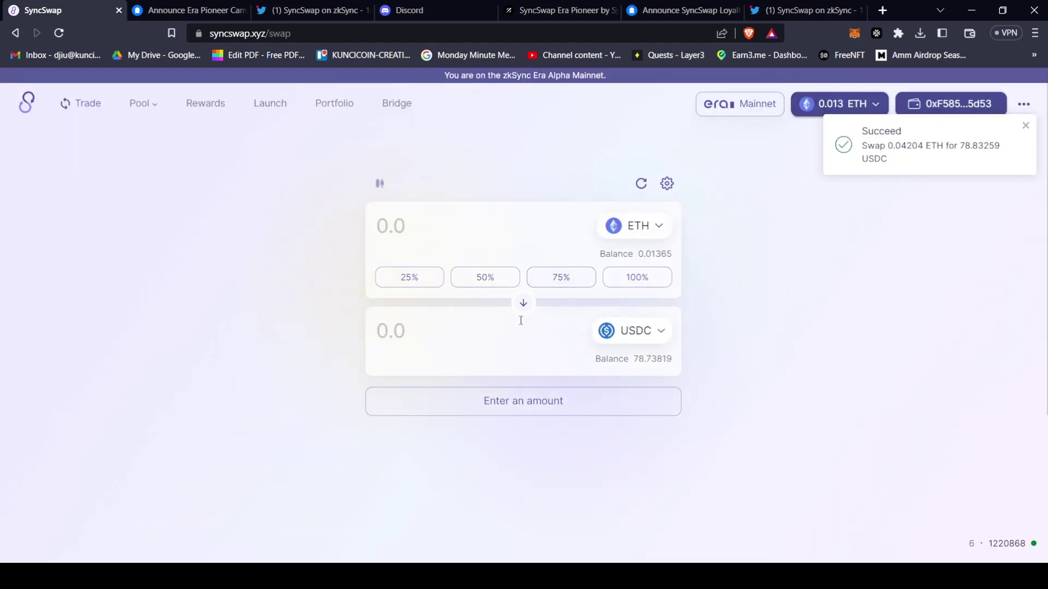
- Swap 100% of the USDC balance (78.7381 USDC) back to ETH, and reset the swap direction to ETH to USDC
{"action": "left_click", "coordinate": [521, 303]}
{"action": "left_click", "coordinate": [608, 277]}
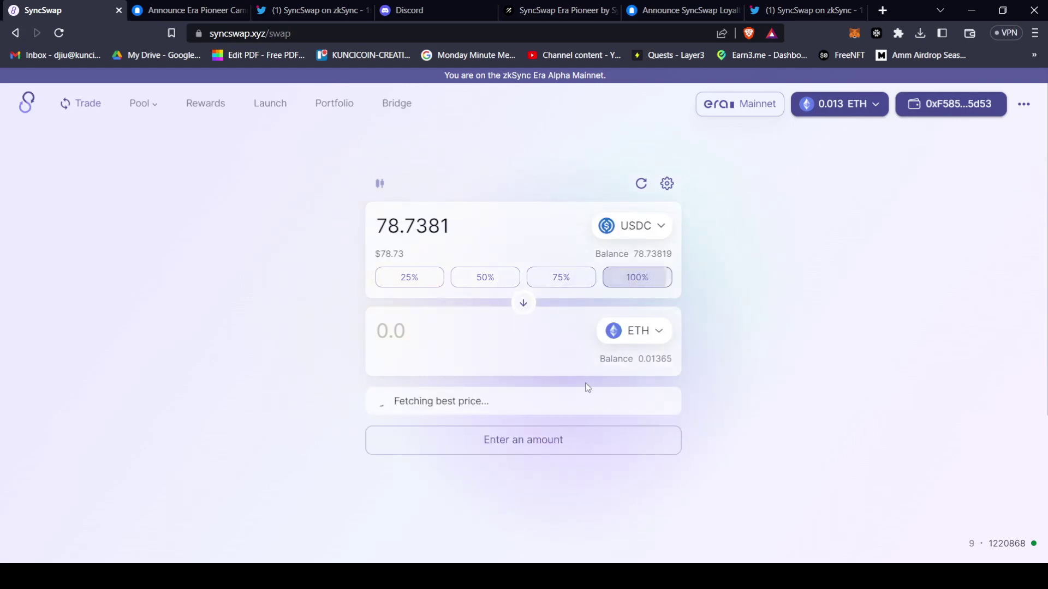
{"action": "left_click", "coordinate": [551, 439]}
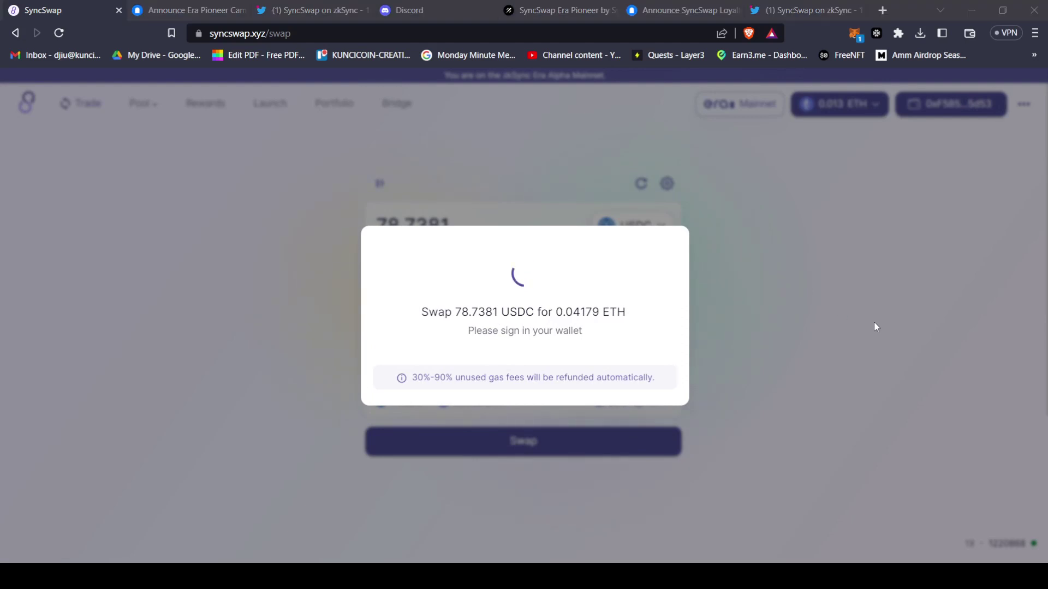
{"action": "left_click", "coordinate": [994, 388]}
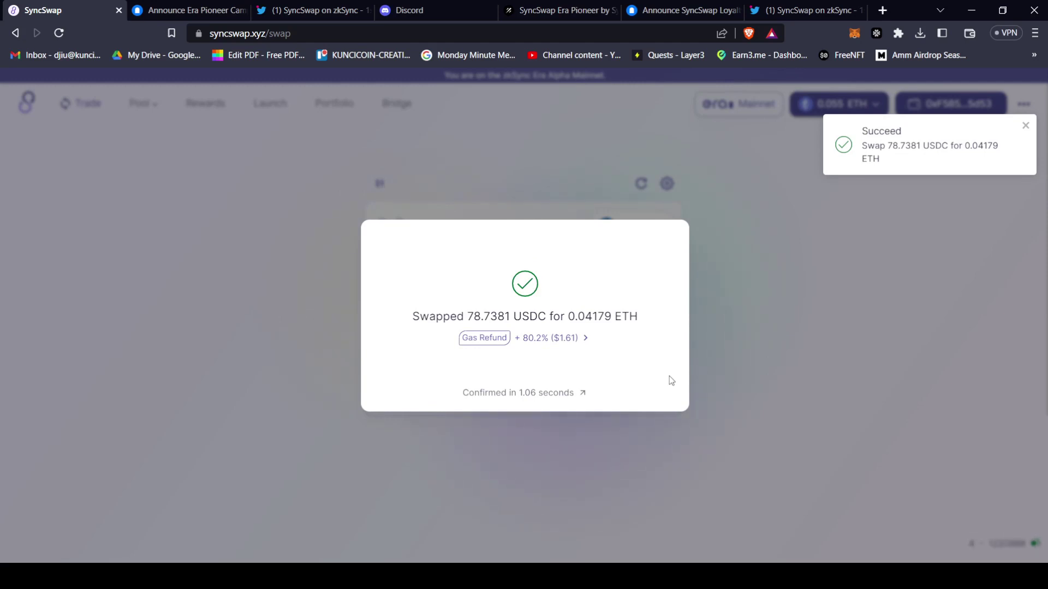
{"action": "left_click", "coordinate": [745, 347]}
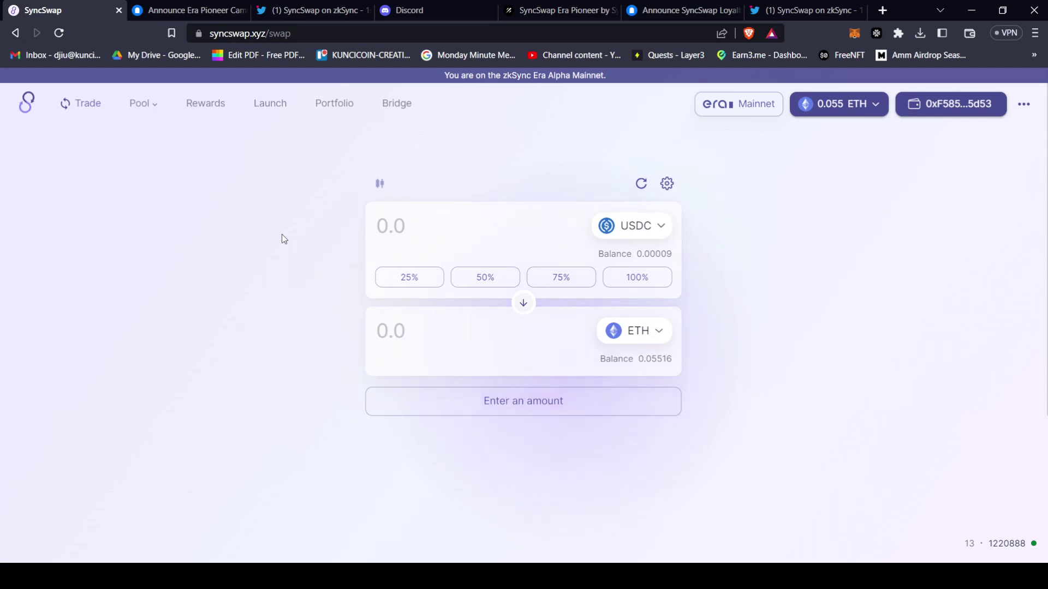
{"action": "left_click", "coordinate": [521, 303]}
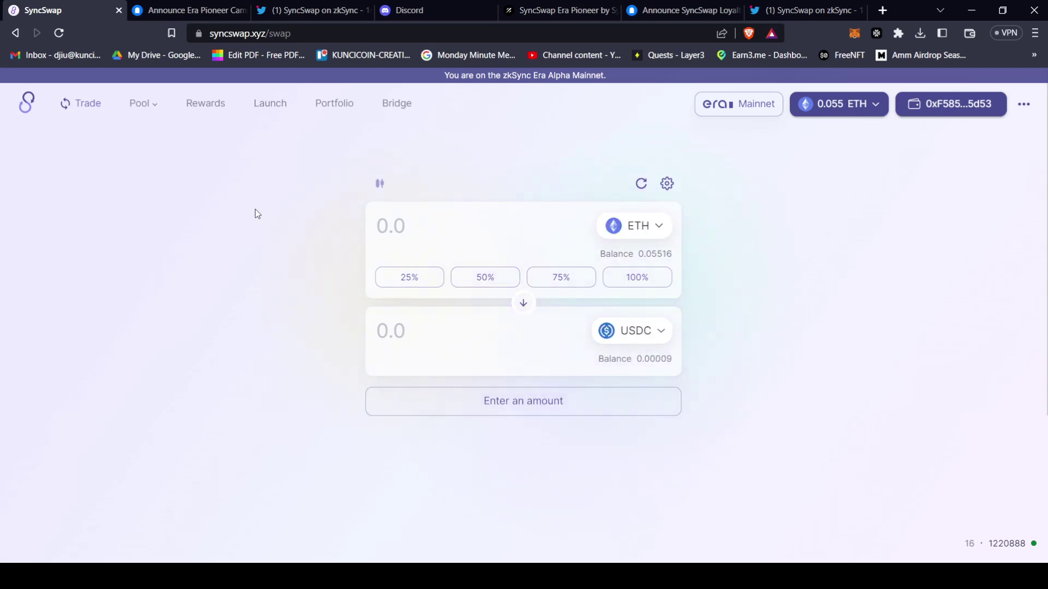
- Review the SyncSwap rewards page, including the loyalty stats, ySYNC supply, epoch 1 rewards and estimated claimable veSYNC
{"action": "left_click", "coordinate": [200, 109]}
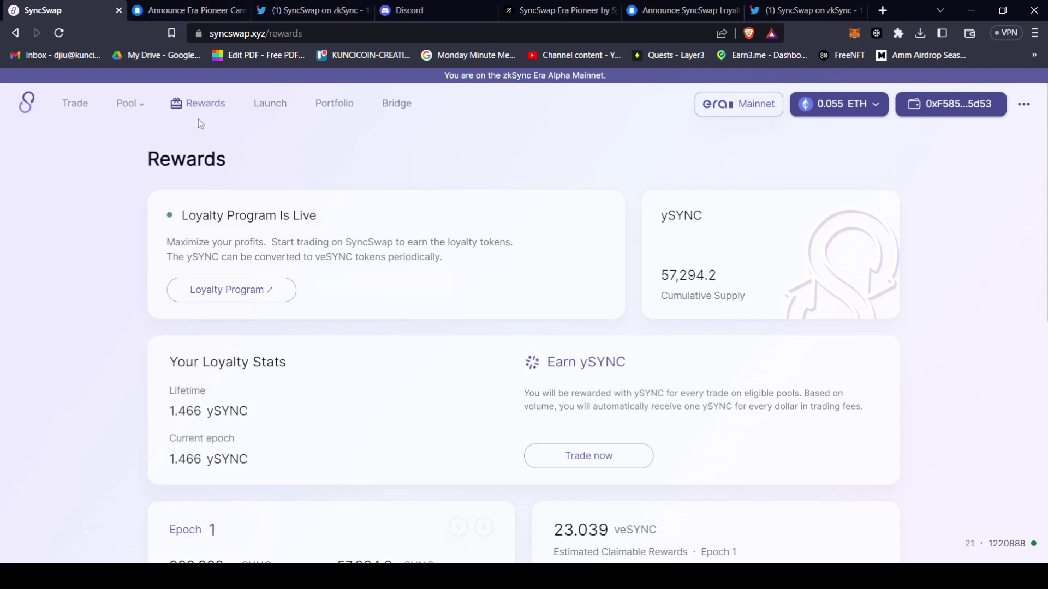
{"action": "scroll", "coordinate": [528, 287], "scroll_direction": "down", "scroll_amount": 1}
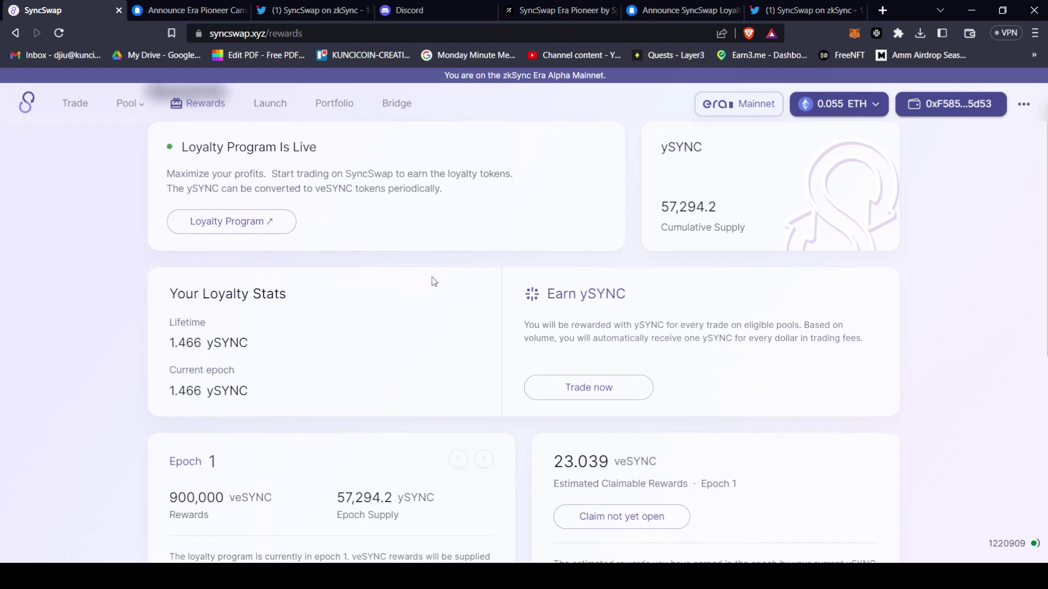
{"action": "scroll", "coordinate": [682, 259], "scroll_direction": "up", "scroll_amount": 1}
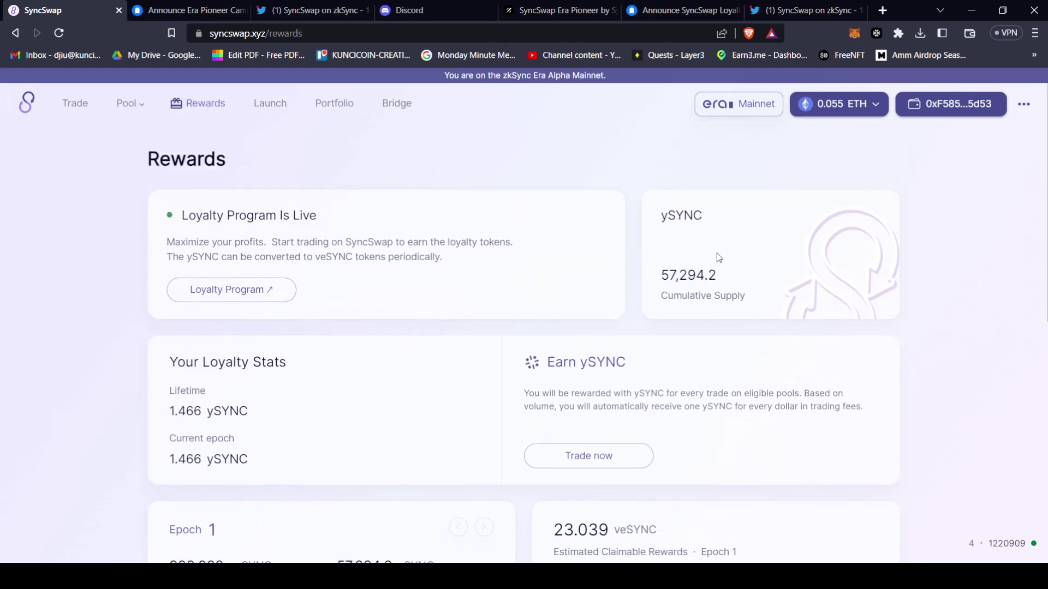
{"action": "scroll", "coordinate": [235, 289], "scroll_direction": "down", "scroll_amount": 4}
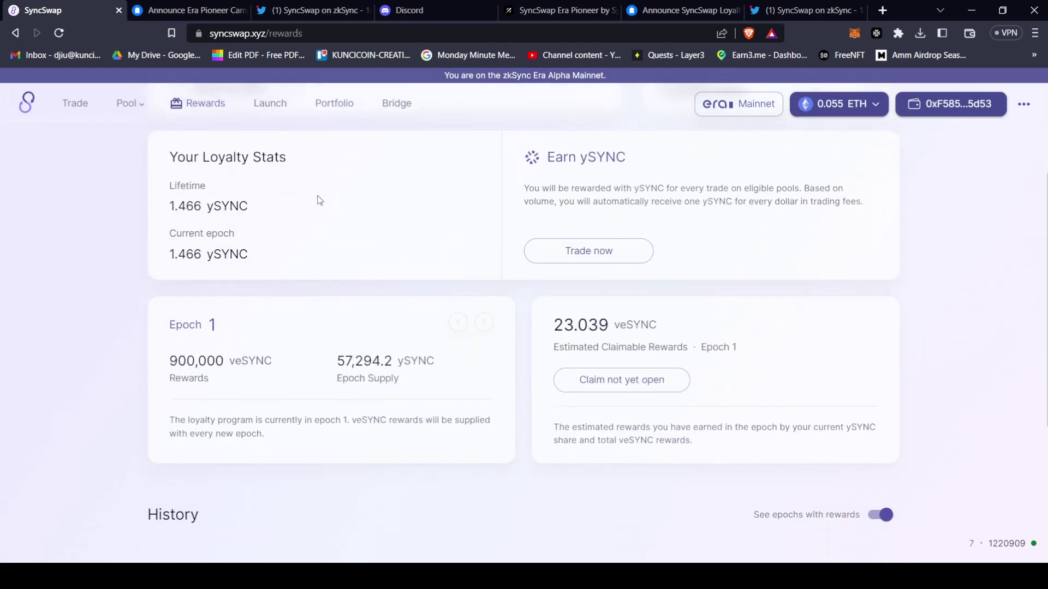
{"action": "scroll", "coordinate": [201, 287], "scroll_direction": "up", "scroll_amount": 1}
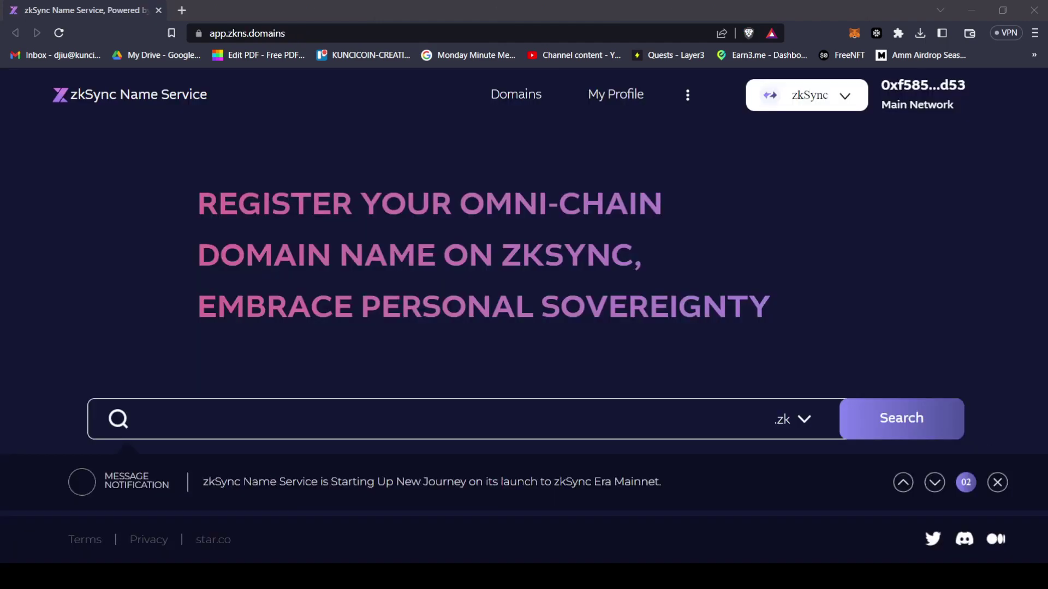
- On zkSync Name Service, search for the .zk domain "yunepto" and examine its details page
{"action": "left_click", "coordinate": [448, 555]}
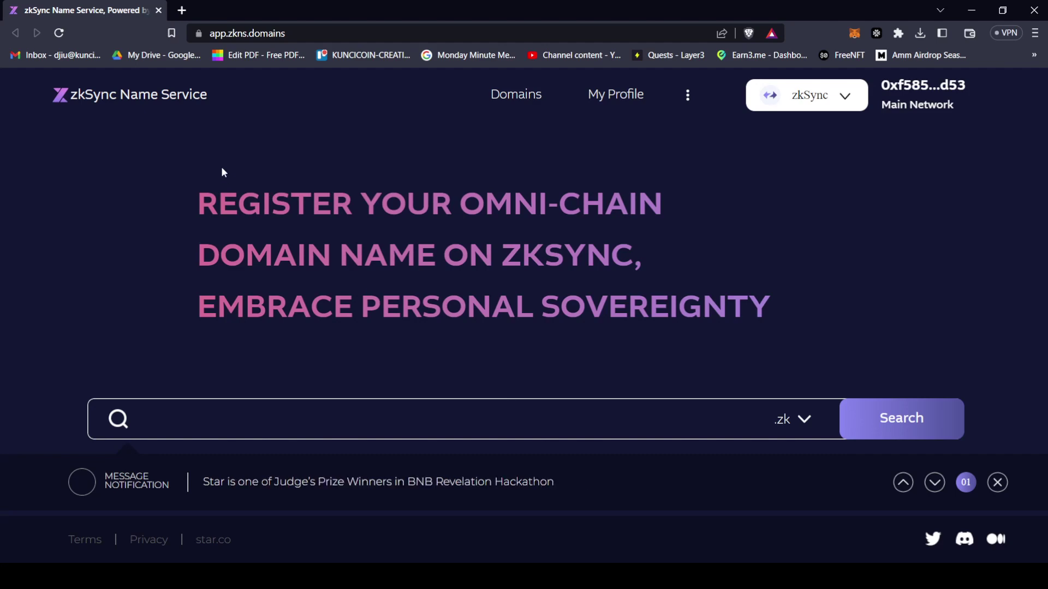
{"action": "left_click_drag", "start_coordinate": [824, 104], "coordinate": [821, 167]}
{"action": "left_click", "coordinate": [958, 158]}
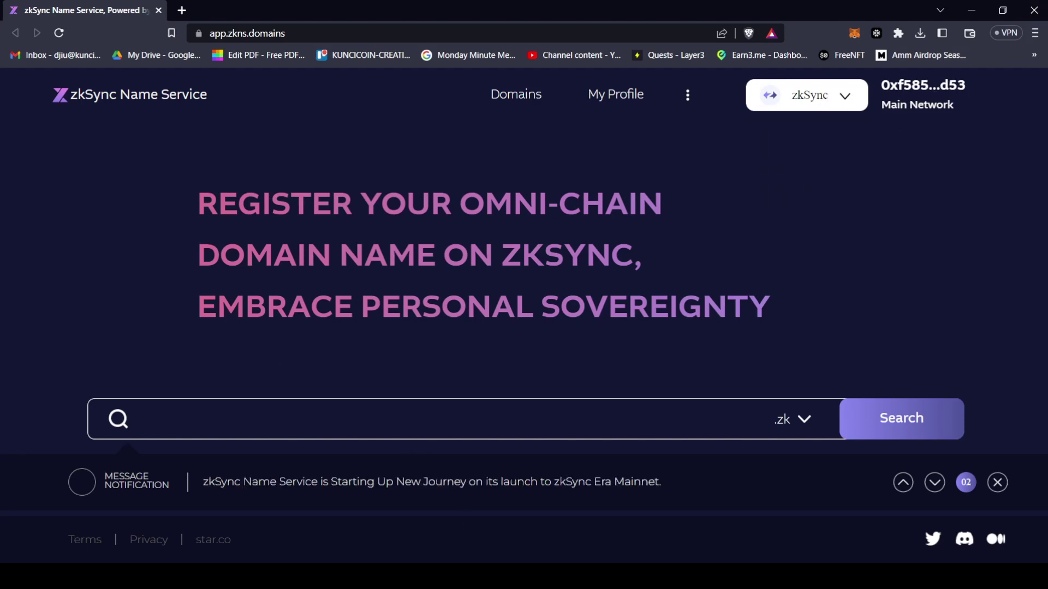
{"action": "left_click", "coordinate": [470, 423]}
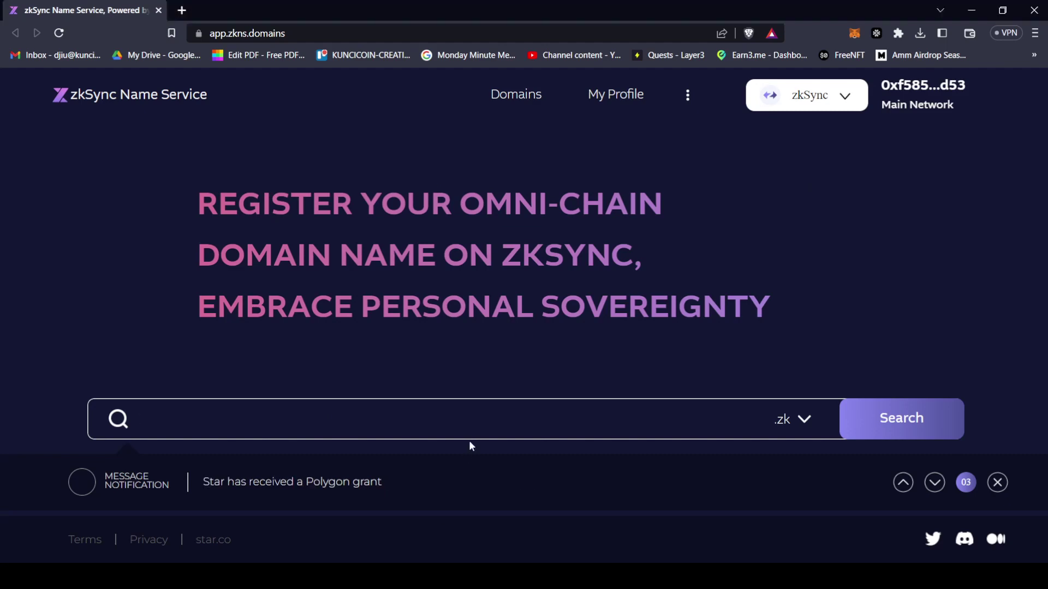
{"action": "type", "text": "yunepto"}
{"action": "left_click", "coordinate": [889, 425]}
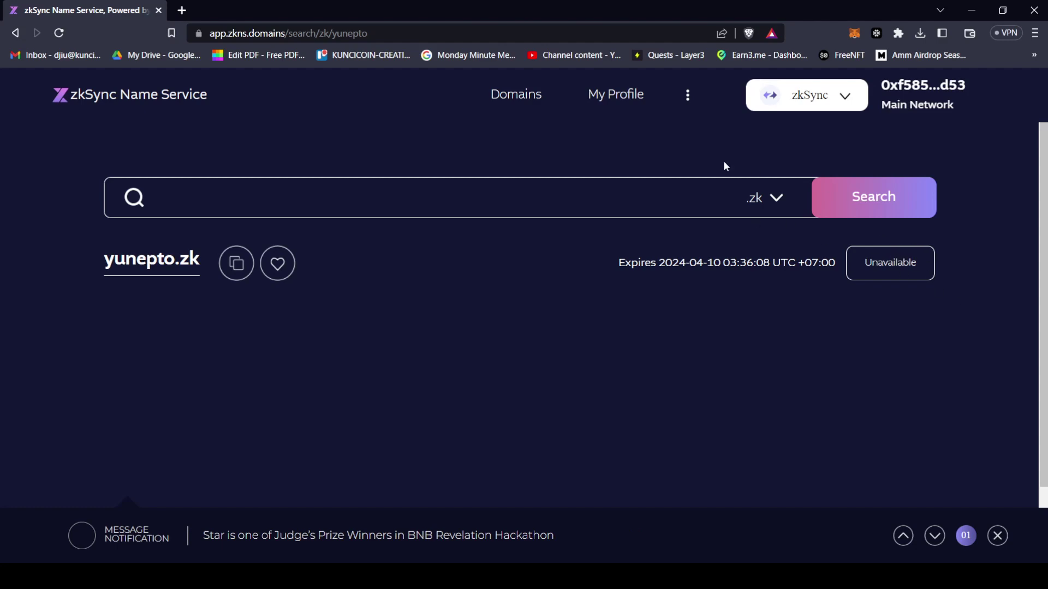
{"action": "left_click", "coordinate": [139, 263]}
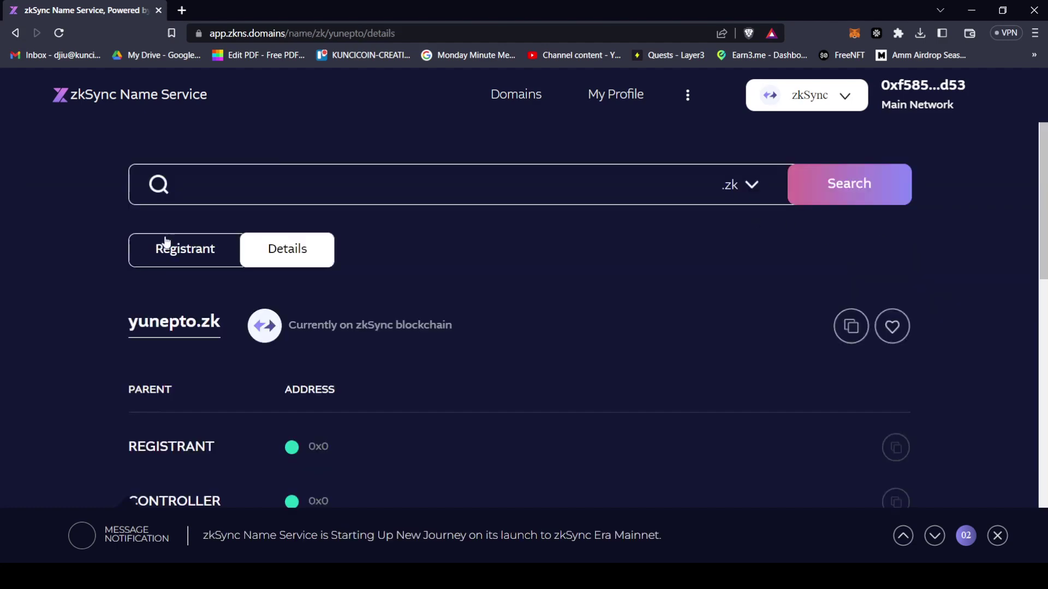
{"action": "scroll", "coordinate": [382, 223], "scroll_direction": "down", "scroll_amount": 2}
{"action": "scroll", "coordinate": [288, 213], "scroll_direction": "up", "scroll_amount": 2}
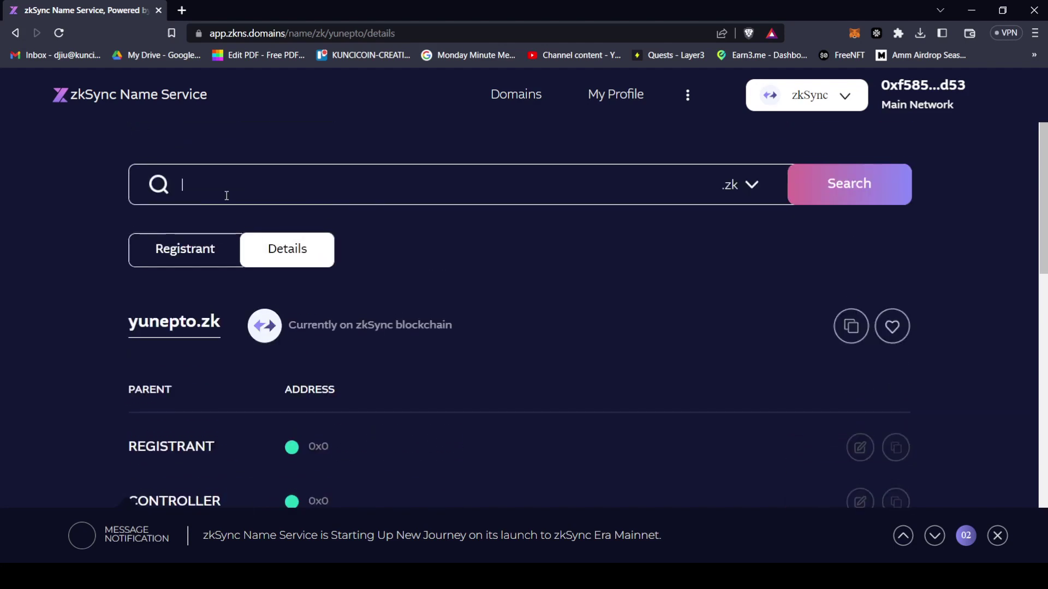
- Search for the .zk domain "cryptosiast" from the home page, and review its registration period, price and gas fee
{"action": "left_click", "coordinate": [135, 97]}
{"action": "left_click", "coordinate": [210, 418]}
{"action": "type", "text": "cryptosiast"}
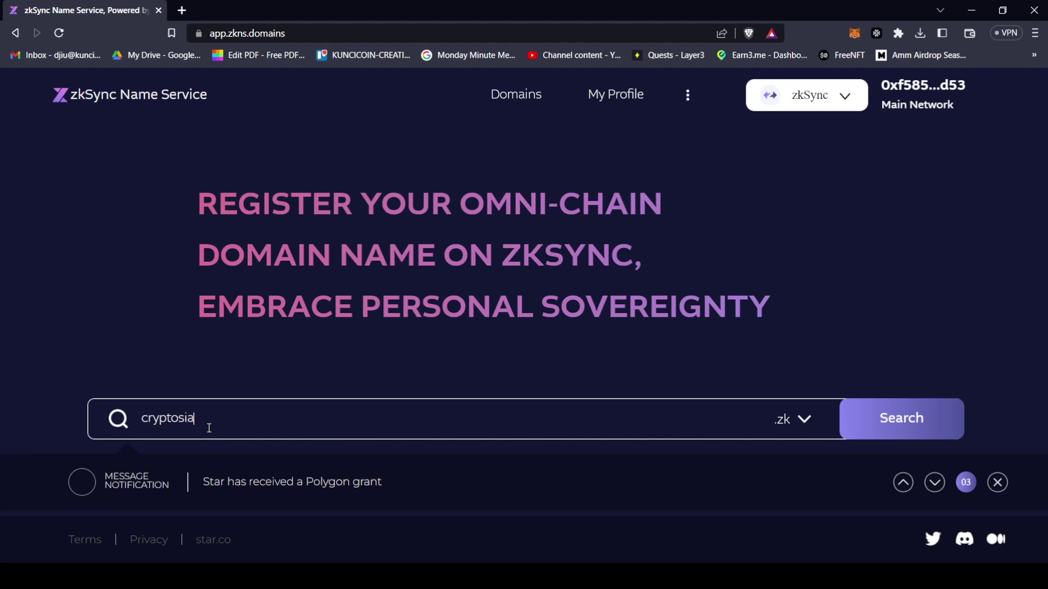
{"action": "left_click", "coordinate": [871, 402]}
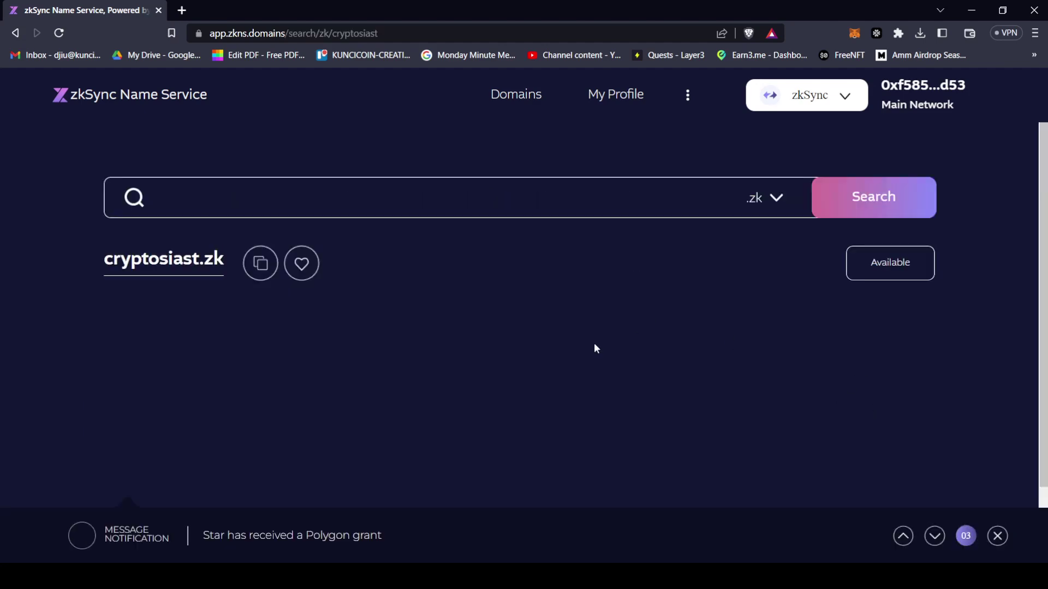
{"action": "left_click", "coordinate": [156, 264]}
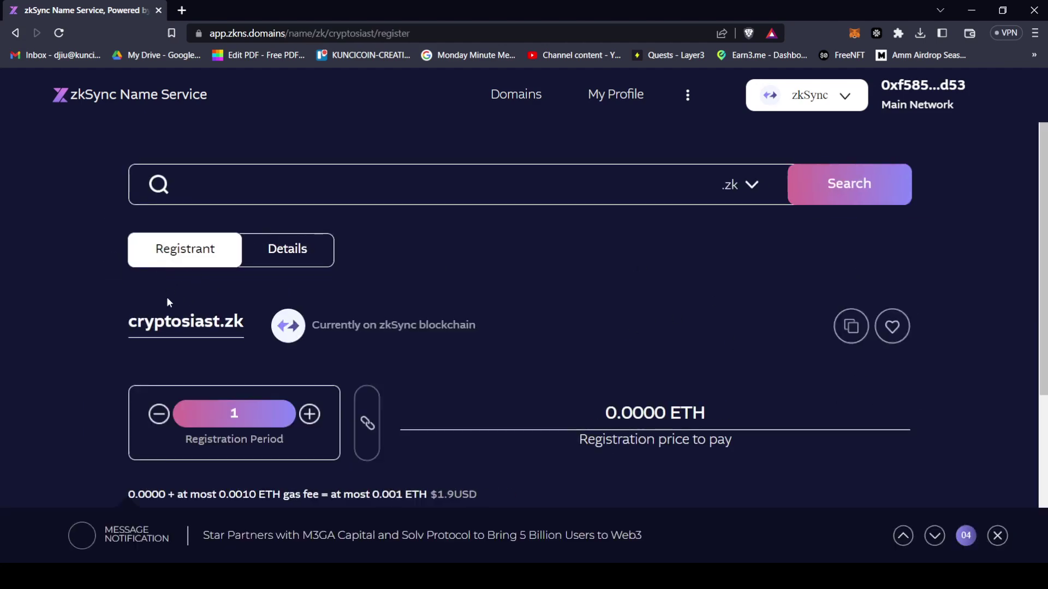
{"action": "scroll", "coordinate": [426, 284], "scroll_direction": "down", "scroll_amount": 4}
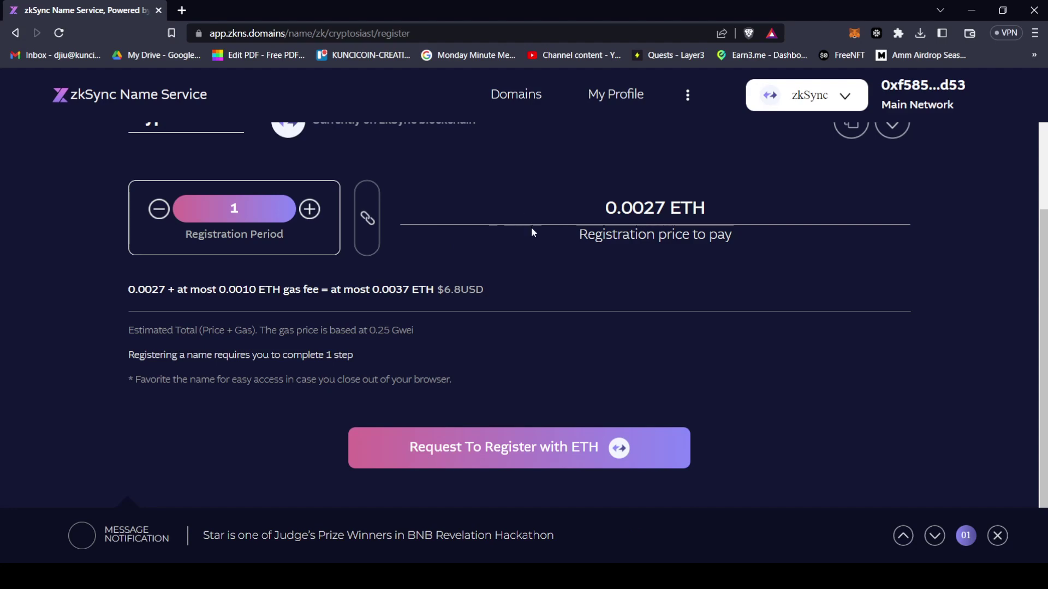
{"action": "scroll", "coordinate": [237, 310], "scroll_direction": "up", "scroll_amount": 1}
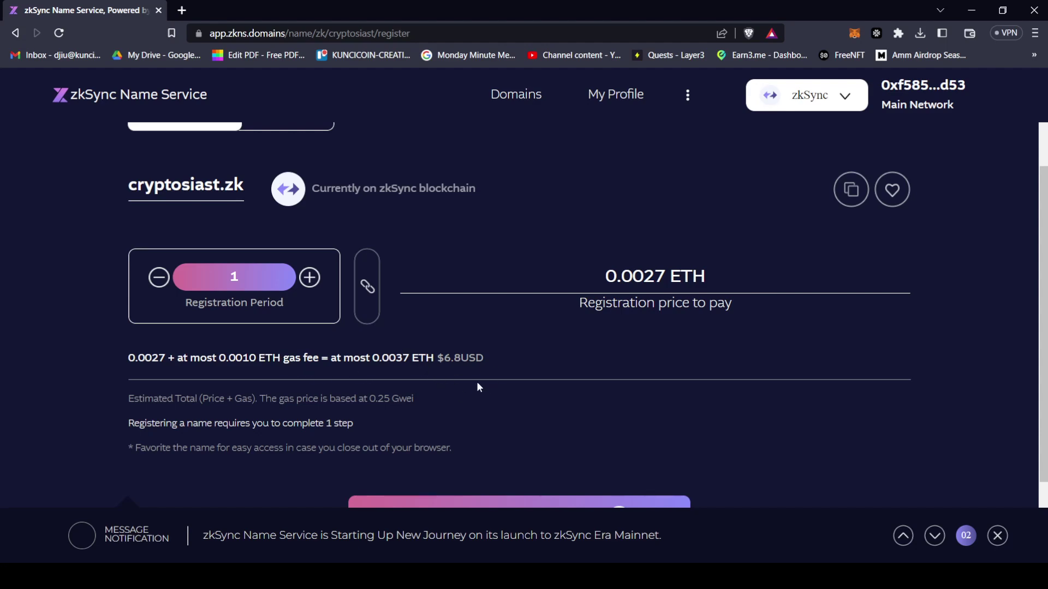
{"action": "scroll", "coordinate": [354, 308], "scroll_direction": "down", "scroll_amount": 1}
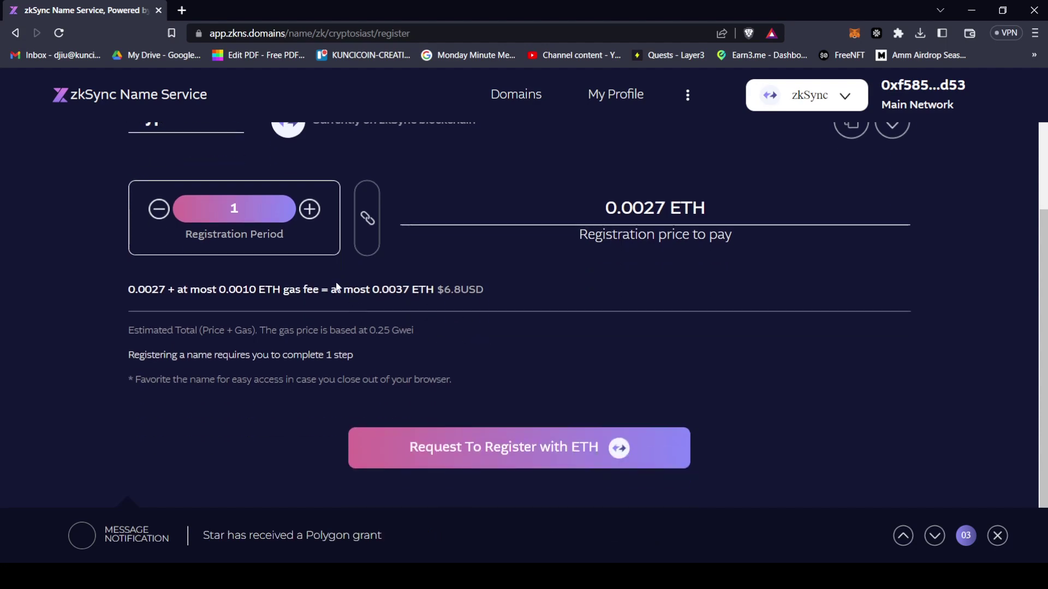
- Compare the cryptosiast.zk registration price for periods of 2 and 3, and return the registration period to 1
{"action": "left_click", "coordinate": [310, 209]}
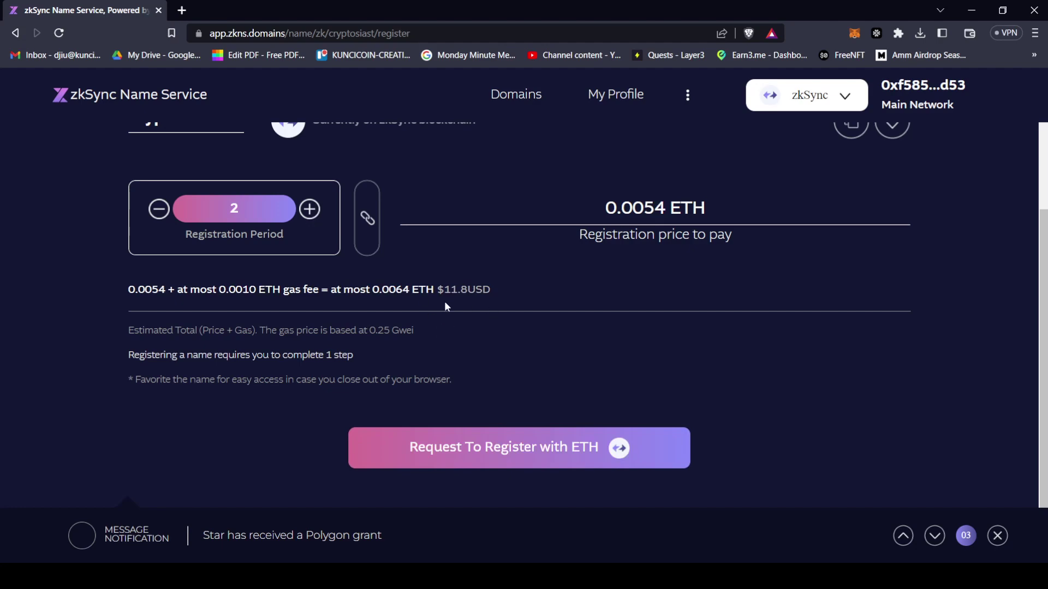
{"action": "left_click", "coordinate": [310, 210]}
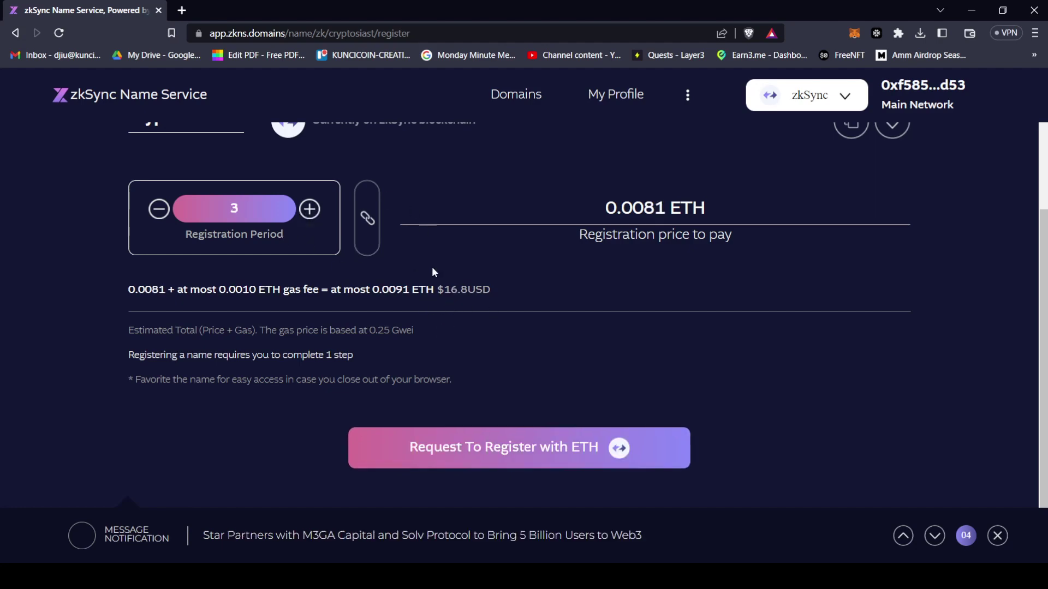
{"action": "left_click", "coordinate": [163, 209]}
{"action": "left_click", "coordinate": [160, 209]}
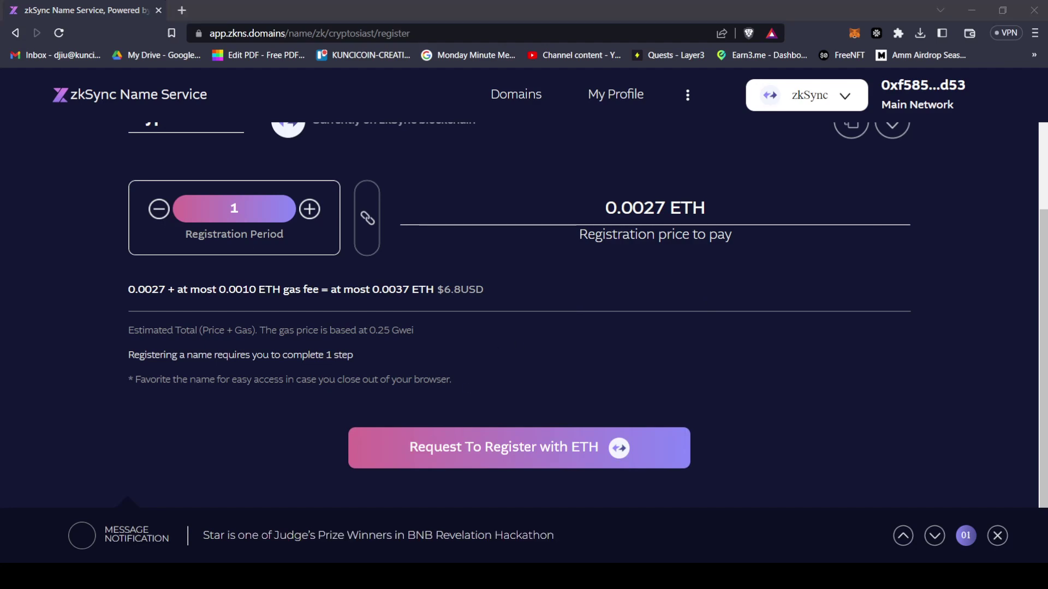
{"action": "left_click", "coordinate": [468, 576]}
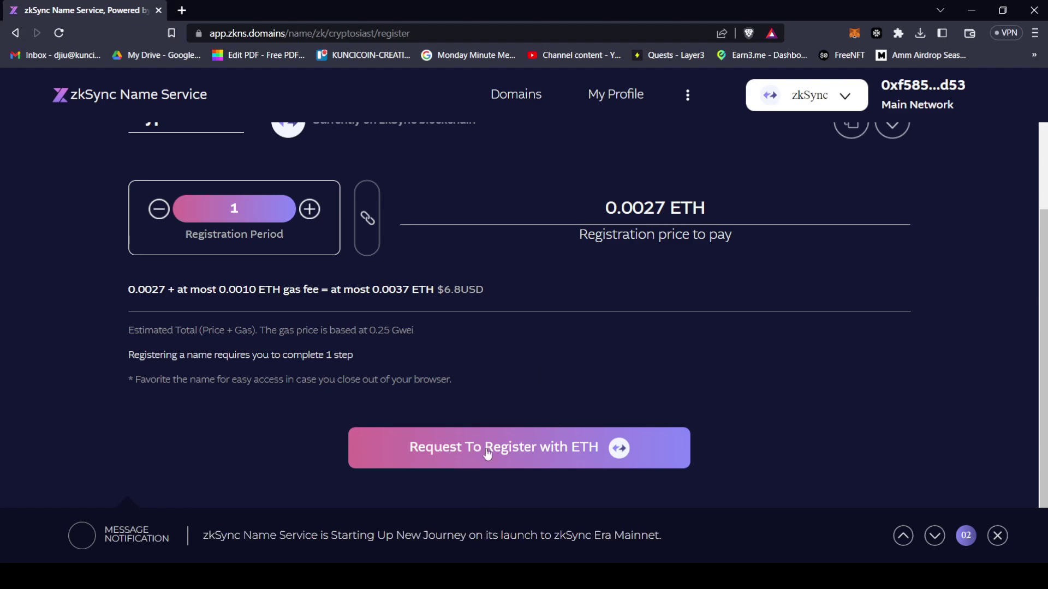
- View the account profile on zkSync Name Service, including its reverse record and the list of owned domains
{"action": "scroll", "coordinate": [624, 349], "scroll_direction": "up", "scroll_amount": 3}
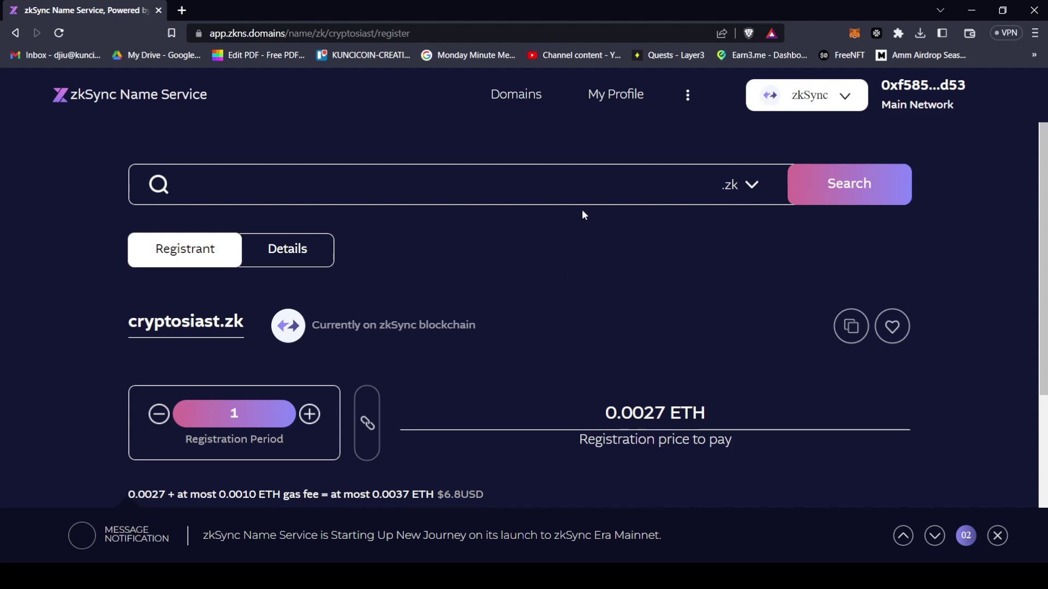
{"action": "left_click", "coordinate": [613, 97]}
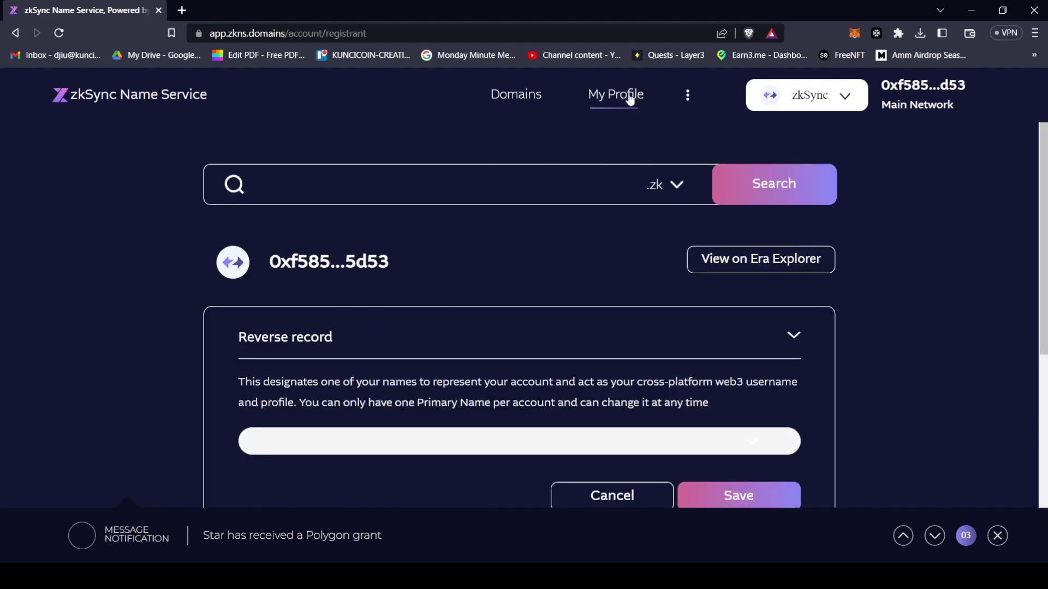
{"action": "scroll", "coordinate": [597, 182], "scroll_direction": "down", "scroll_amount": 1}
{"action": "scroll", "coordinate": [596, 181], "scroll_direction": "down", "scroll_amount": 6}
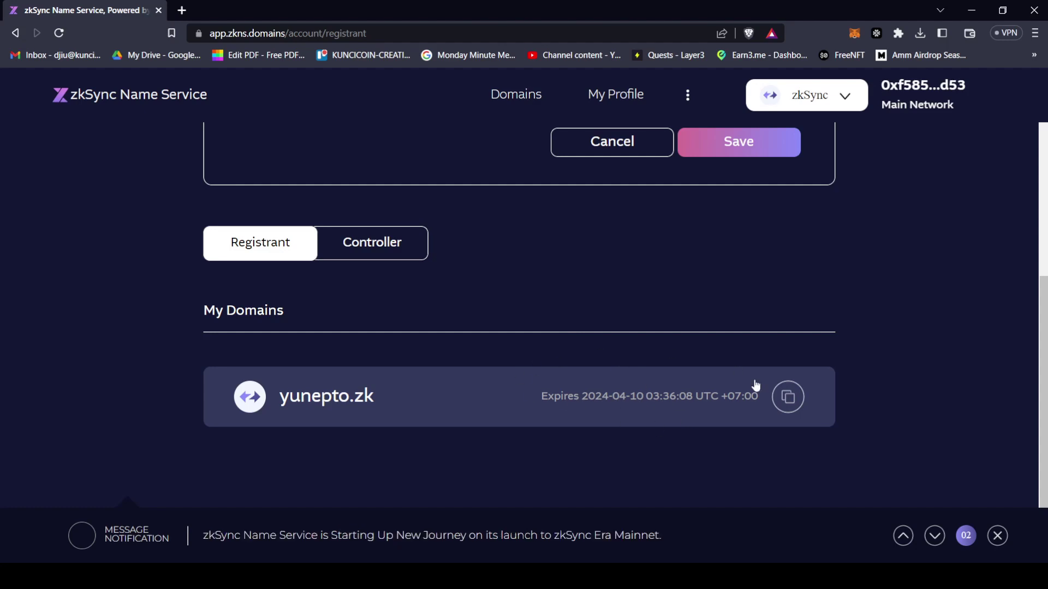
{"action": "scroll", "coordinate": [689, 316], "scroll_direction": "up", "scroll_amount": 6}
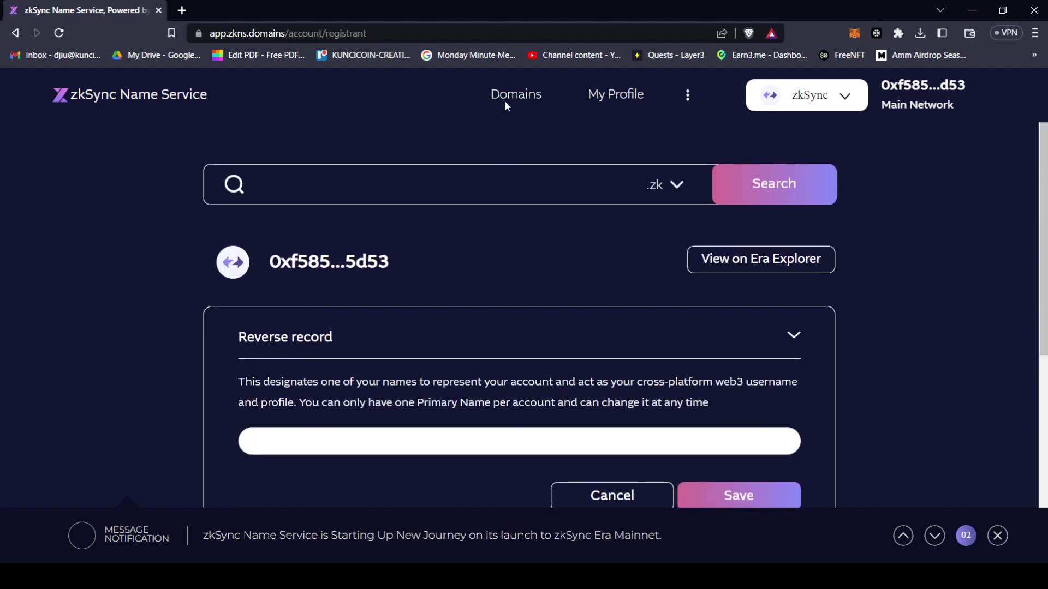
- Leave the zkSync Name Service profile and examine the Goal3 Lockdrop launch plan, including its phases, tokenomics, vesting schedule and tweets
{"action": "left_click", "coordinate": [173, 94]}
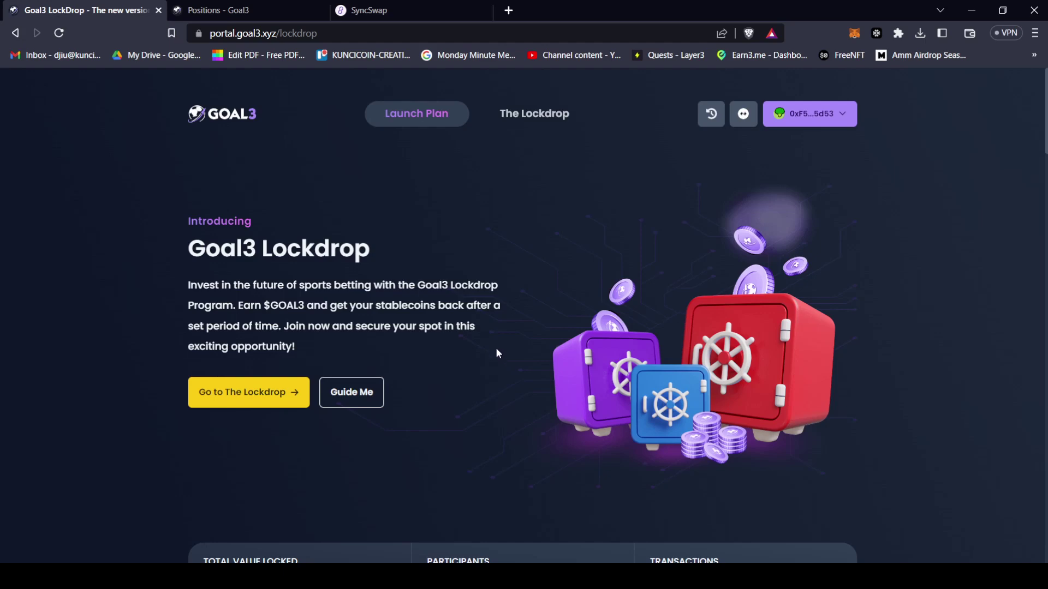
{"action": "scroll", "coordinate": [498, 349], "scroll_direction": "down", "scroll_amount": 5}
{"action": "scroll", "coordinate": [500, 276], "scroll_direction": "down", "scroll_amount": 5}
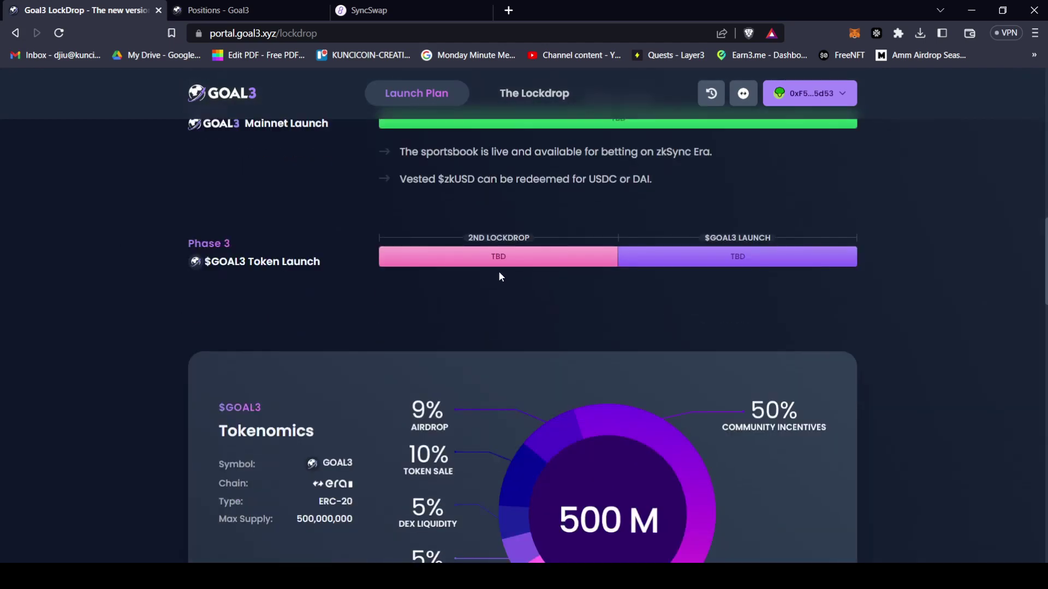
{"action": "scroll", "coordinate": [500, 272], "scroll_direction": "down", "scroll_amount": 4}
{"action": "scroll", "coordinate": [315, 192], "scroll_direction": "down", "scroll_amount": 1}
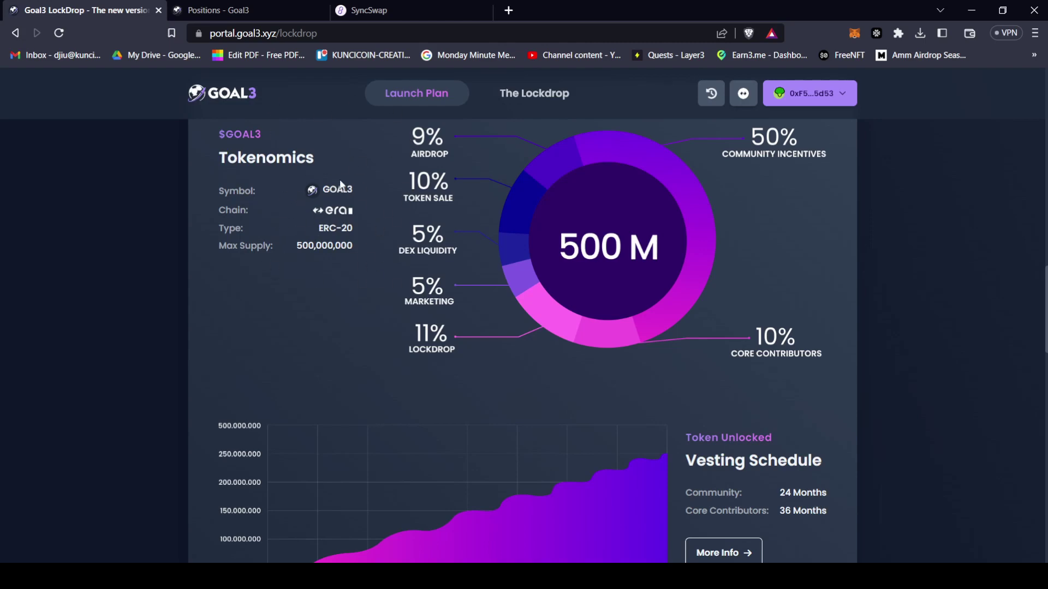
{"action": "scroll", "coordinate": [348, 324], "scroll_direction": "up", "scroll_amount": 3}
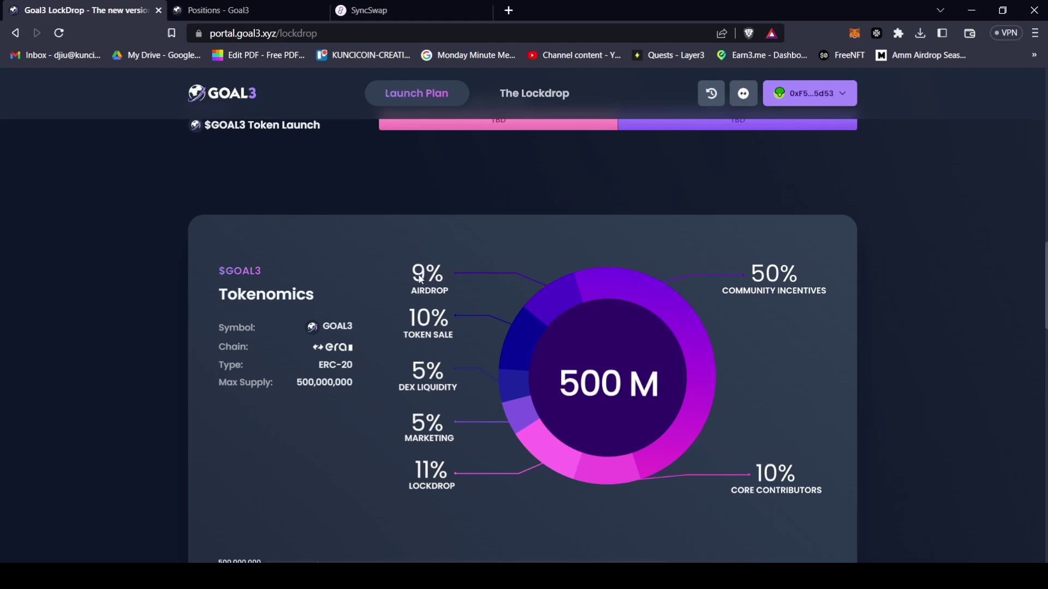
{"action": "scroll", "coordinate": [441, 255], "scroll_direction": "down", "scroll_amount": 5}
{"action": "scroll", "coordinate": [443, 256], "scroll_direction": "up", "scroll_amount": 5}
{"action": "scroll", "coordinate": [694, 299], "scroll_direction": "down", "scroll_amount": 10}
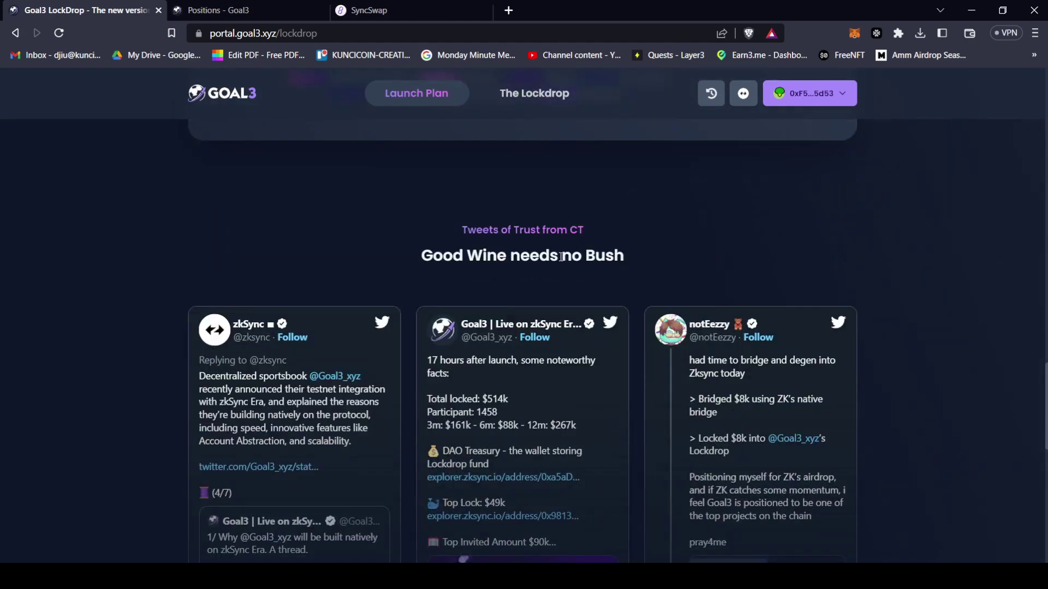
{"action": "scroll", "coordinate": [561, 256], "scroll_direction": "up", "scroll_amount": 15}
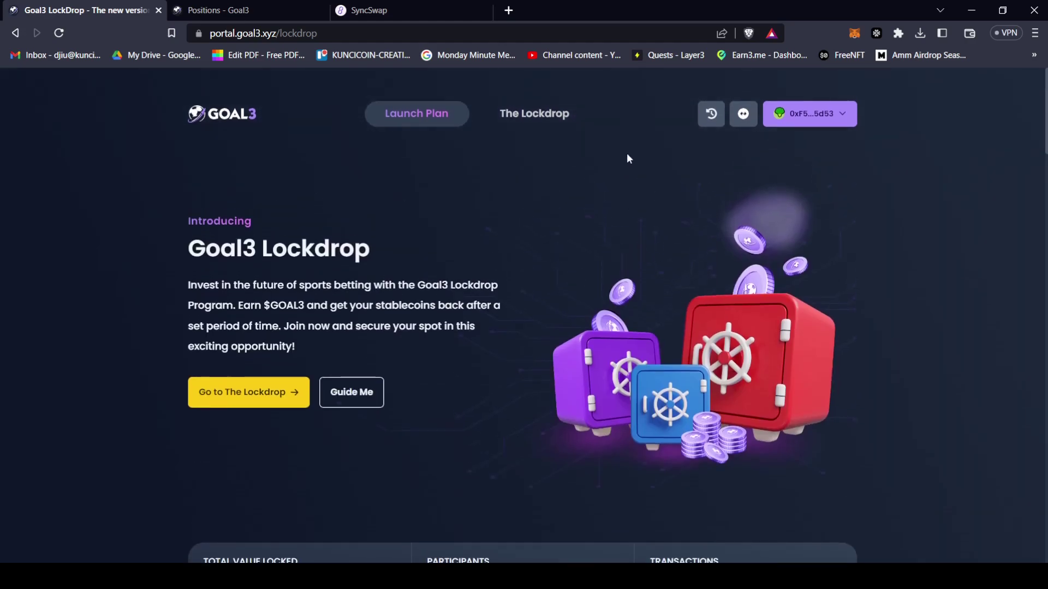
- Disconnect the wallet from Goal3, reconnect it with MetaMask, and sign the account verification message
{"action": "left_click", "coordinate": [810, 113]}
{"action": "left_click", "coordinate": [579, 369]}
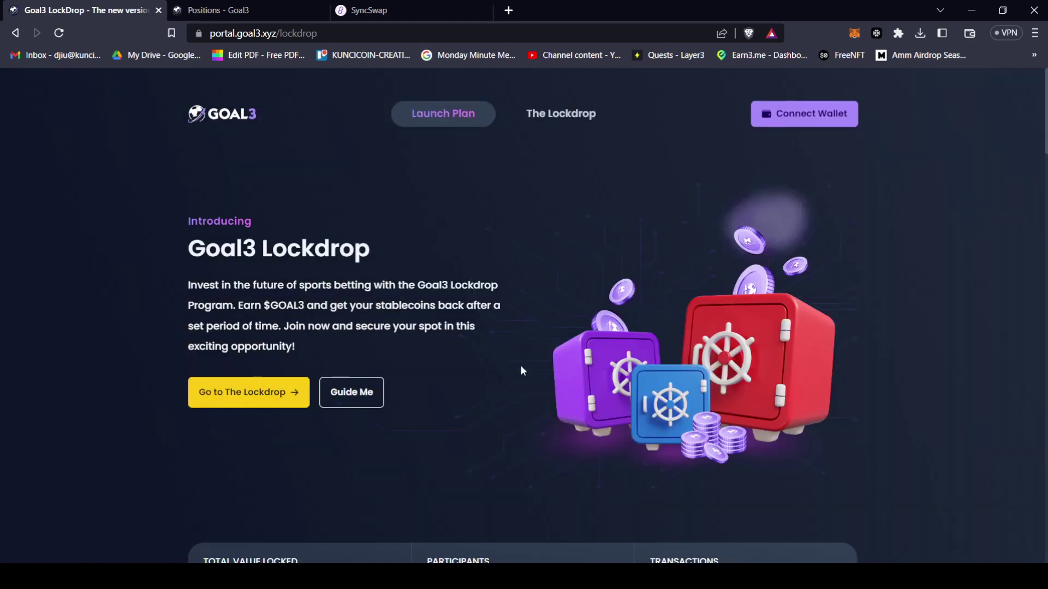
{"action": "left_click", "coordinate": [814, 116]}
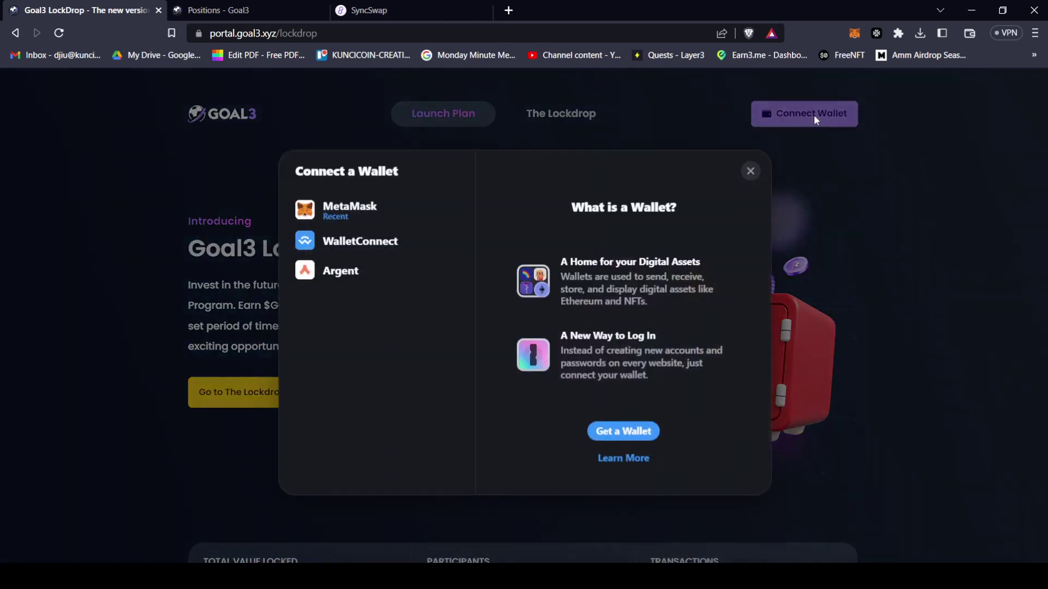
{"action": "left_click", "coordinate": [356, 200]}
{"action": "left_click", "coordinate": [537, 366]}
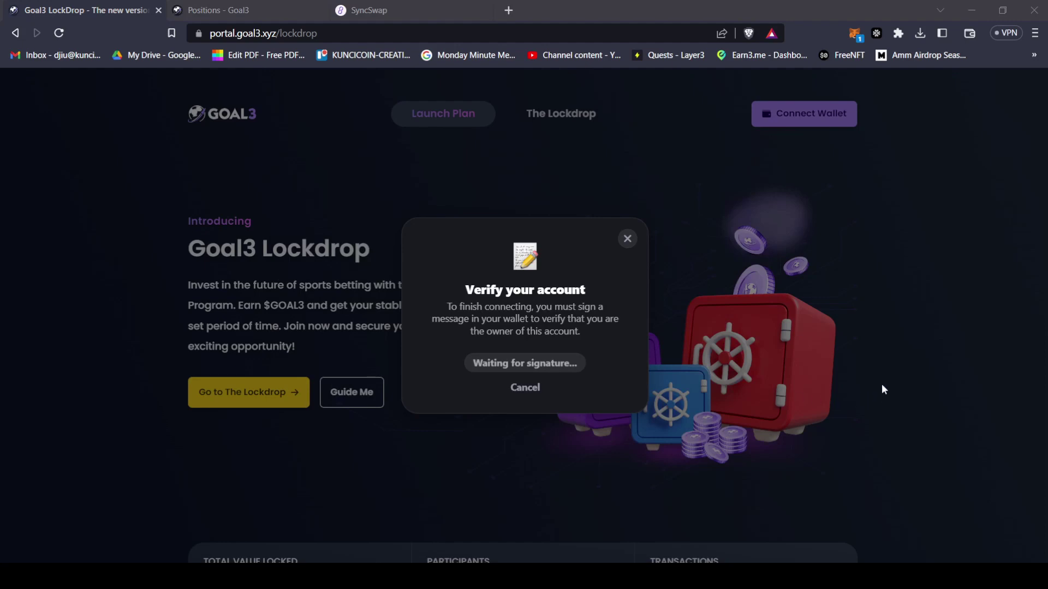
{"action": "left_click", "coordinate": [987, 381]}
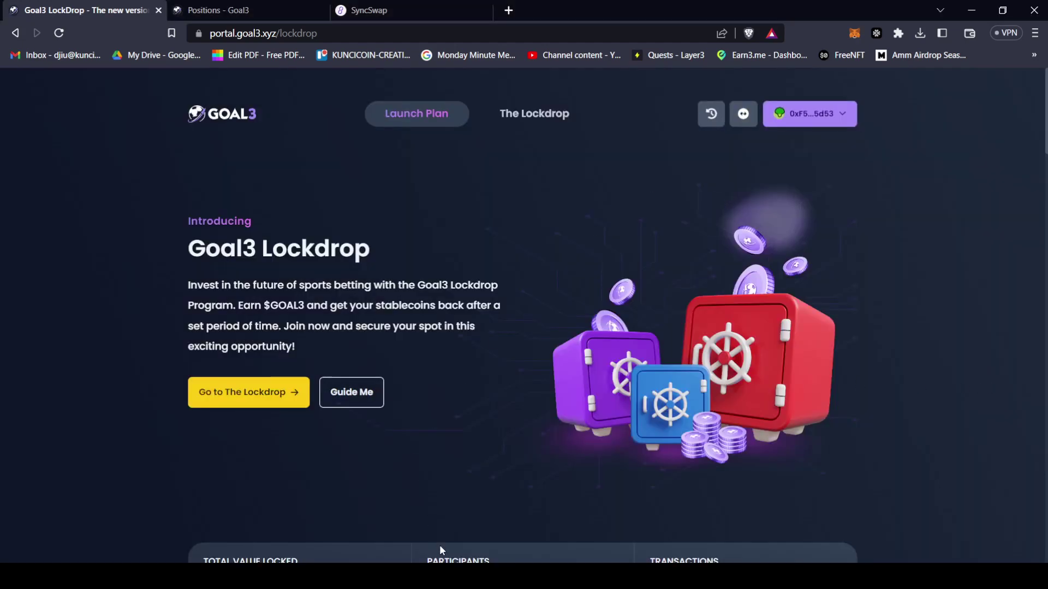
- Go to the Goal3 Lockdrop page and examine the lock options of the 12-month Degen plan
{"action": "left_click", "coordinate": [437, 576]}
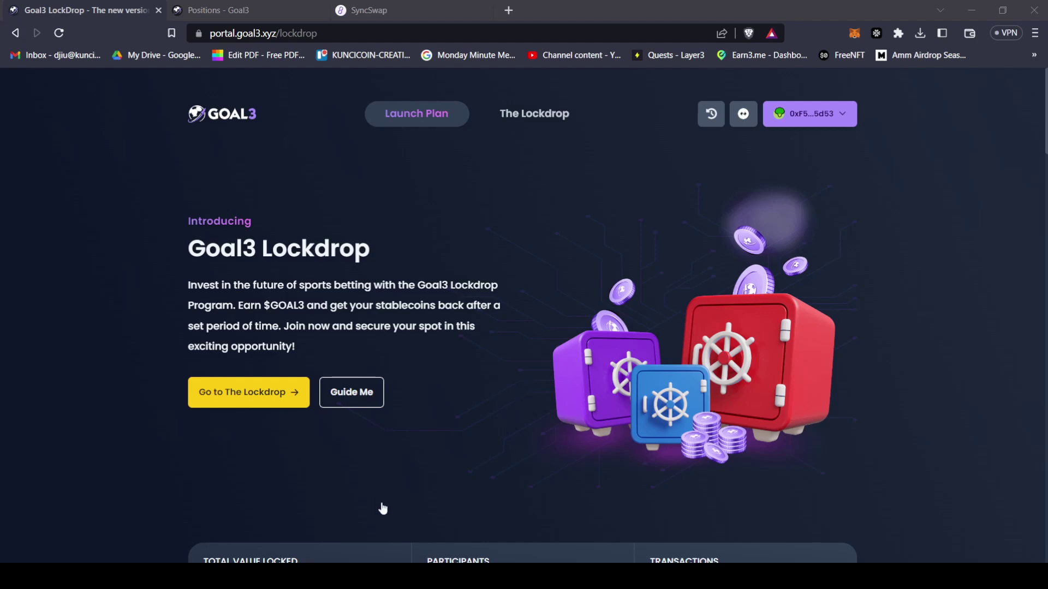
{"action": "left_click", "coordinate": [354, 576]}
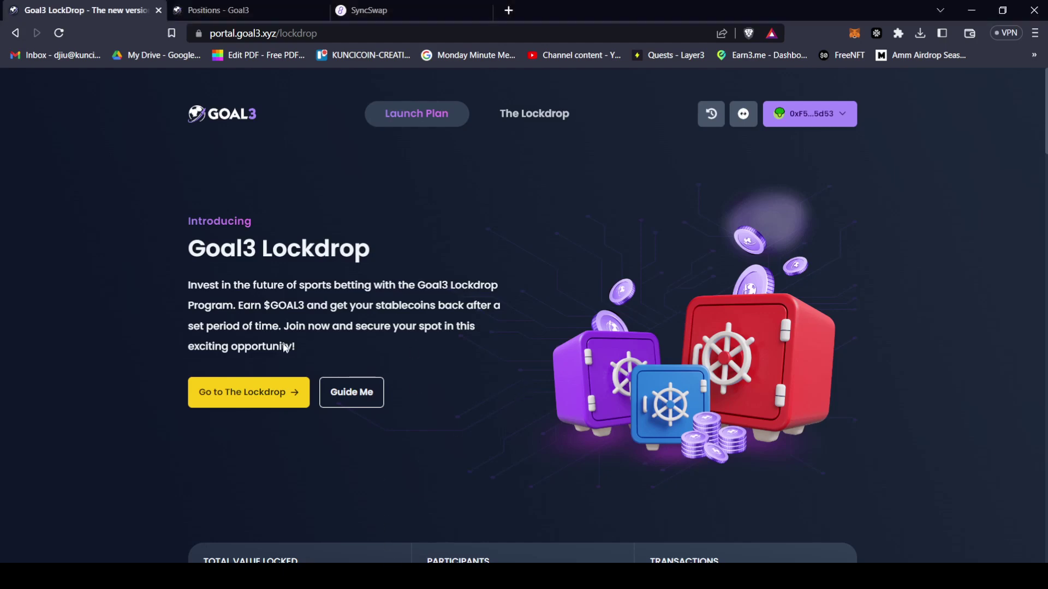
{"action": "left_click", "coordinate": [241, 391]}
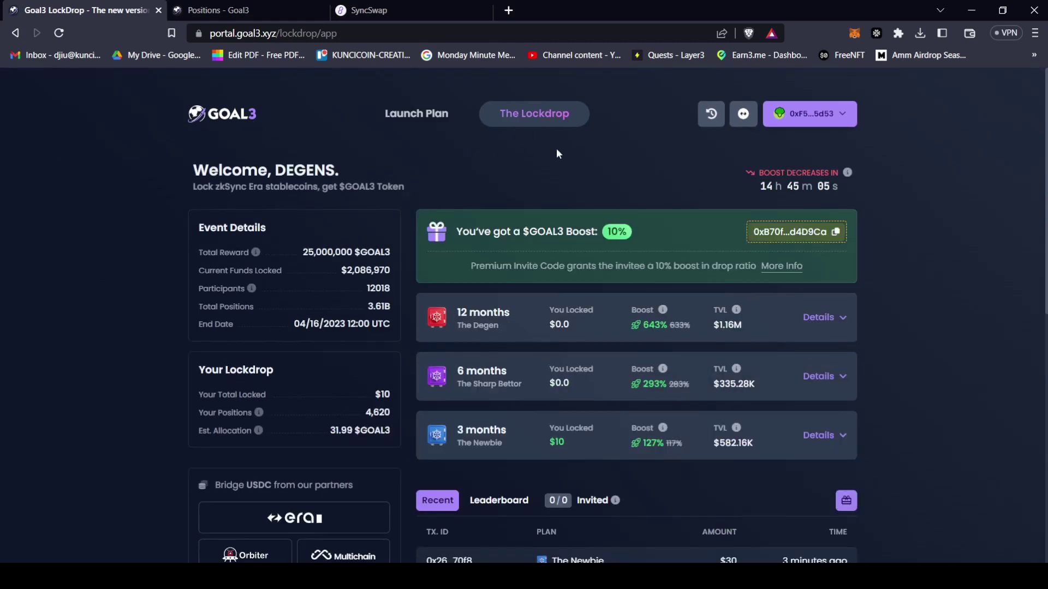
{"action": "scroll", "coordinate": [556, 154], "scroll_direction": "down", "scroll_amount": 1}
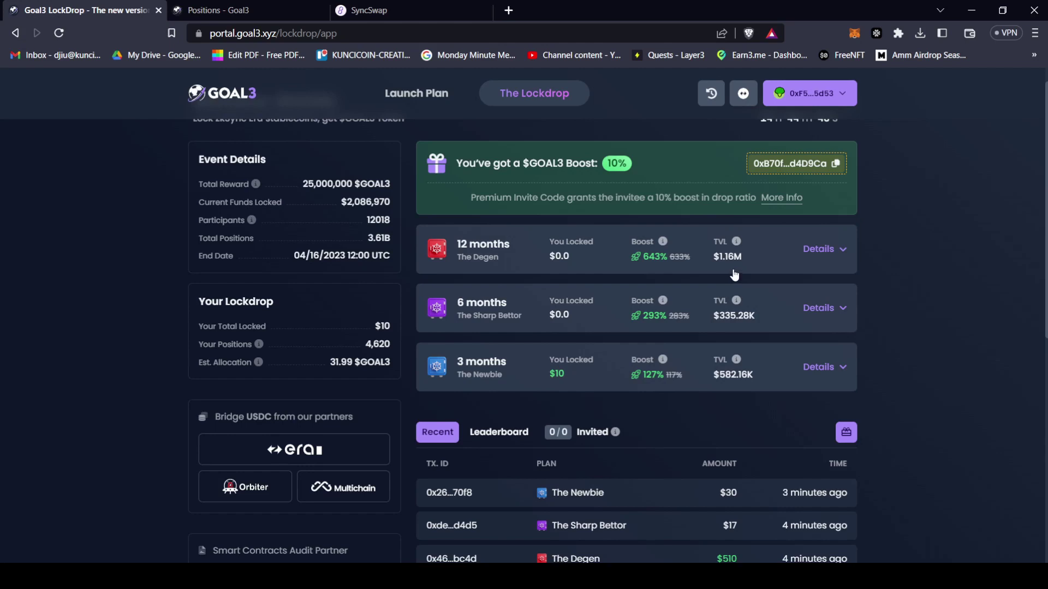
{"action": "left_click", "coordinate": [775, 254]}
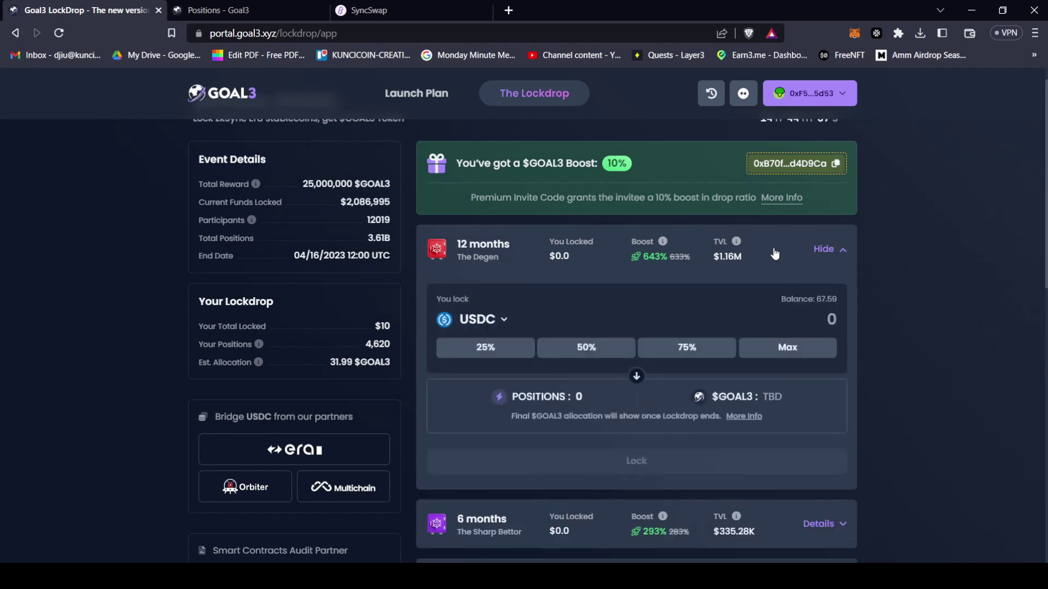
{"action": "left_click", "coordinate": [774, 255]}
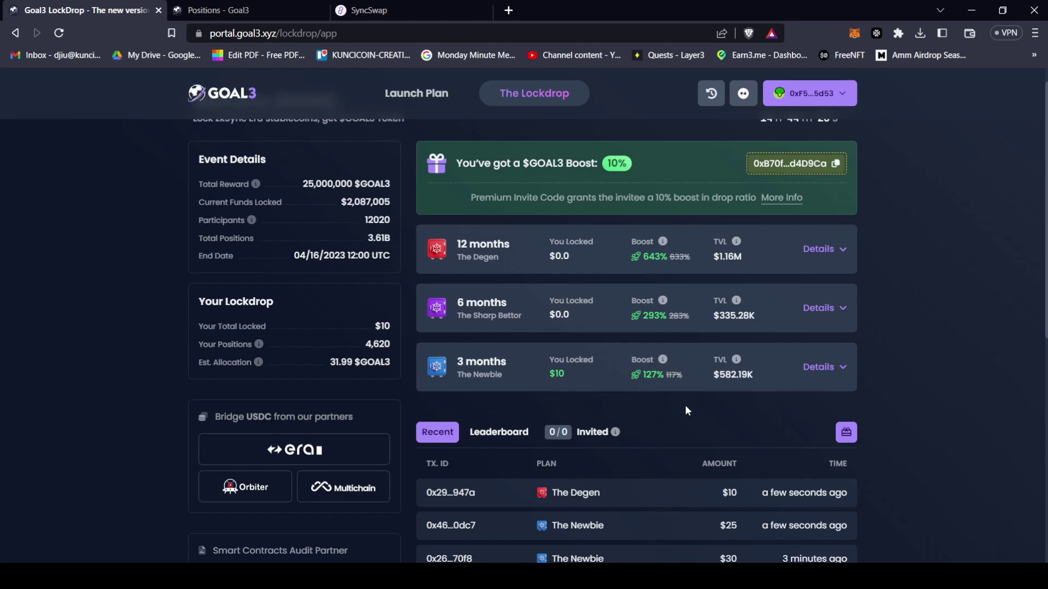
- Examine the lock options of the 3-month Newbie plan and the wallet's own Lockdrop summary
{"action": "left_click", "coordinate": [772, 385]}
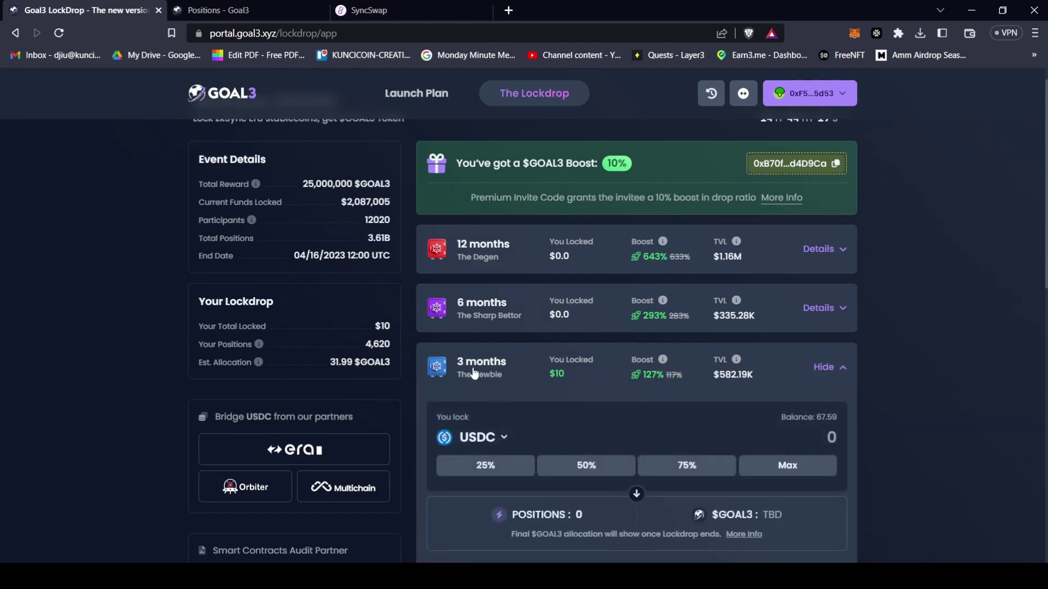
{"action": "scroll", "coordinate": [552, 375], "scroll_direction": "down", "scroll_amount": 1}
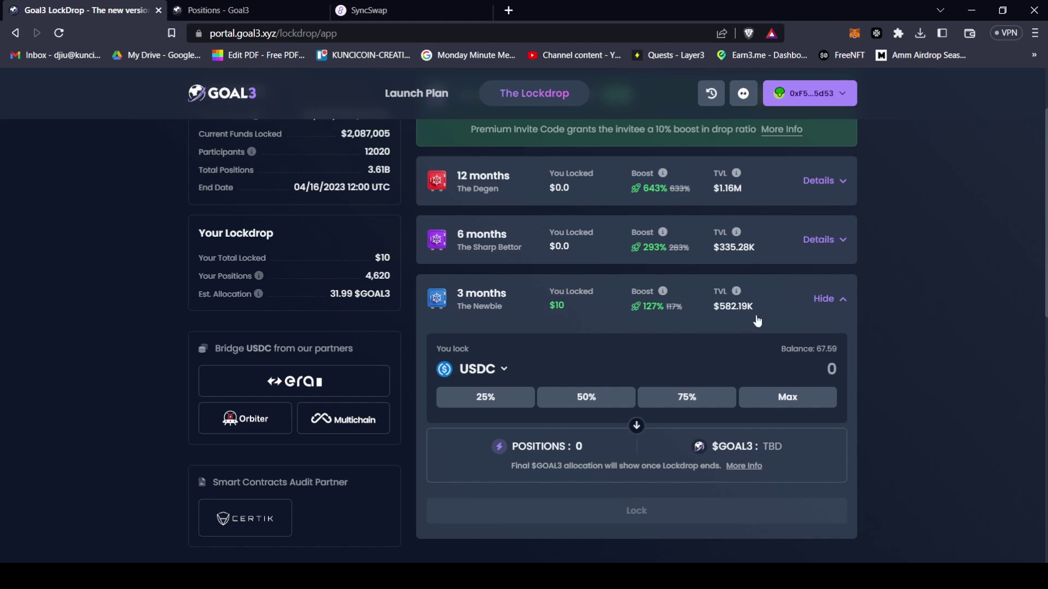
{"action": "left_click", "coordinate": [792, 306]}
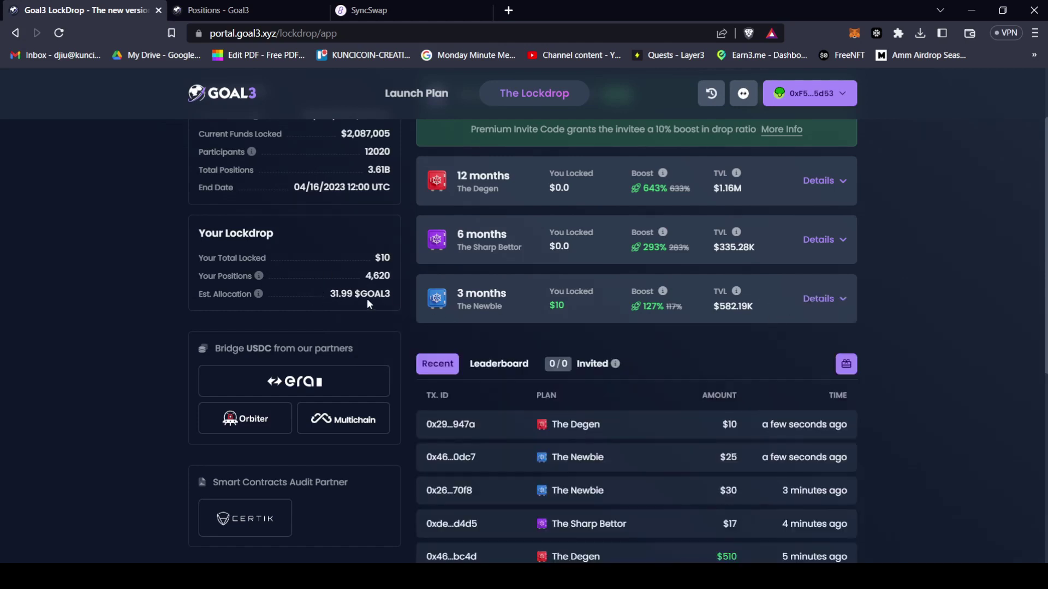
{"action": "scroll", "coordinate": [368, 300], "scroll_direction": "up", "scroll_amount": 1}
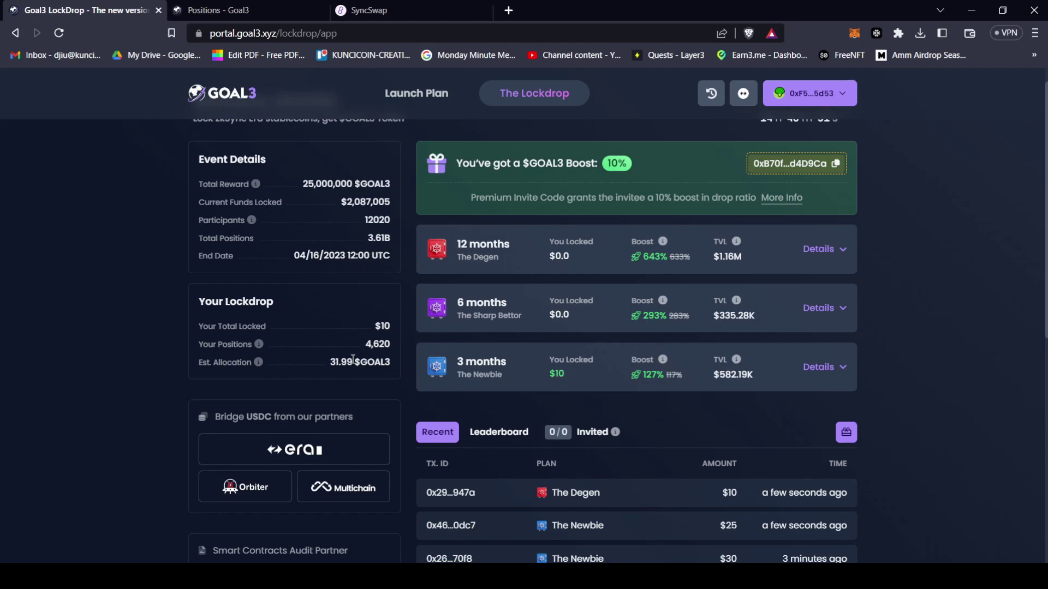
- Check the boost rate explanation of the 12-month Degen plan and collapse the plan's details
{"action": "left_click", "coordinate": [533, 270]}
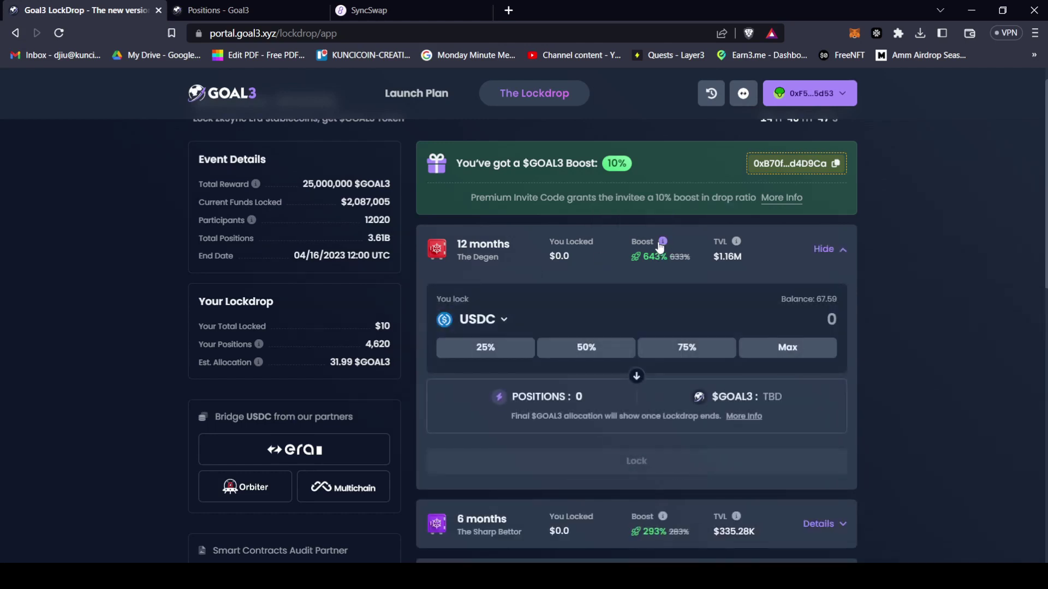
{"action": "mouse_move", "coordinate": [663, 246]}
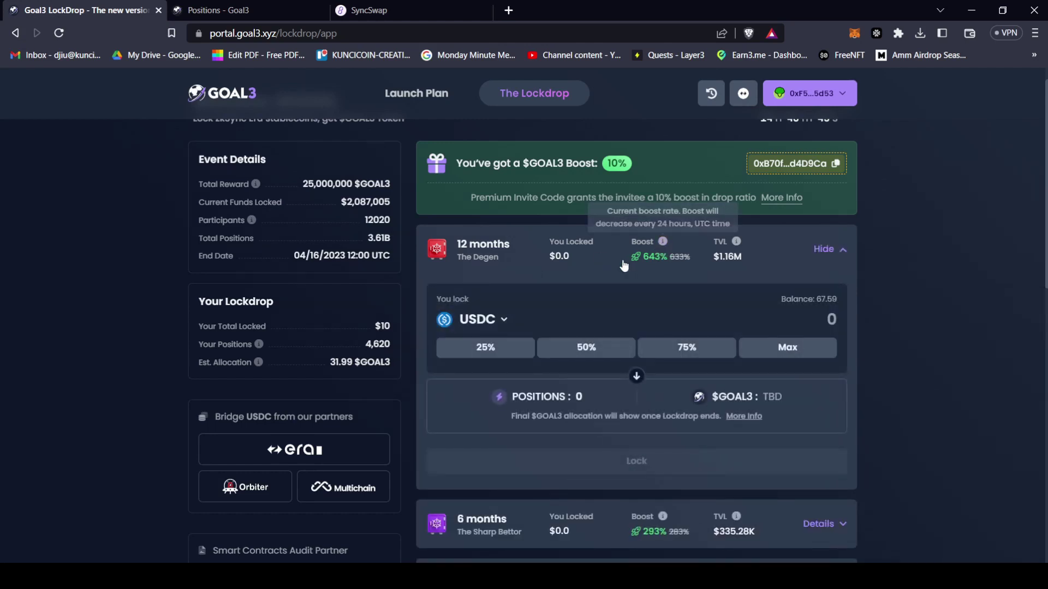
{"action": "left_click", "coordinate": [625, 265]}
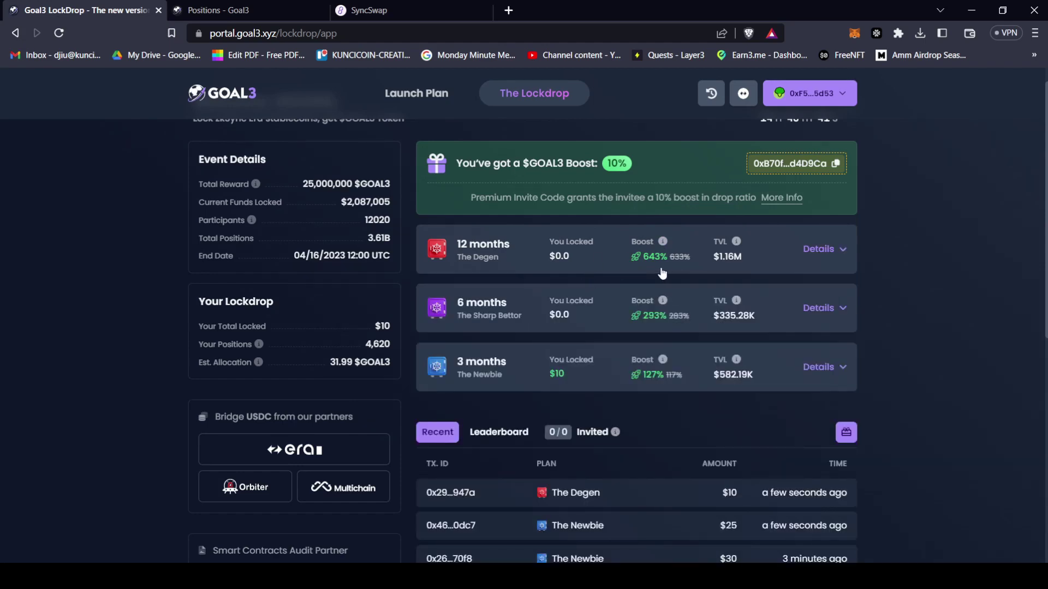
{"action": "scroll", "coordinate": [625, 259], "scroll_direction": "up", "scroll_amount": 2}
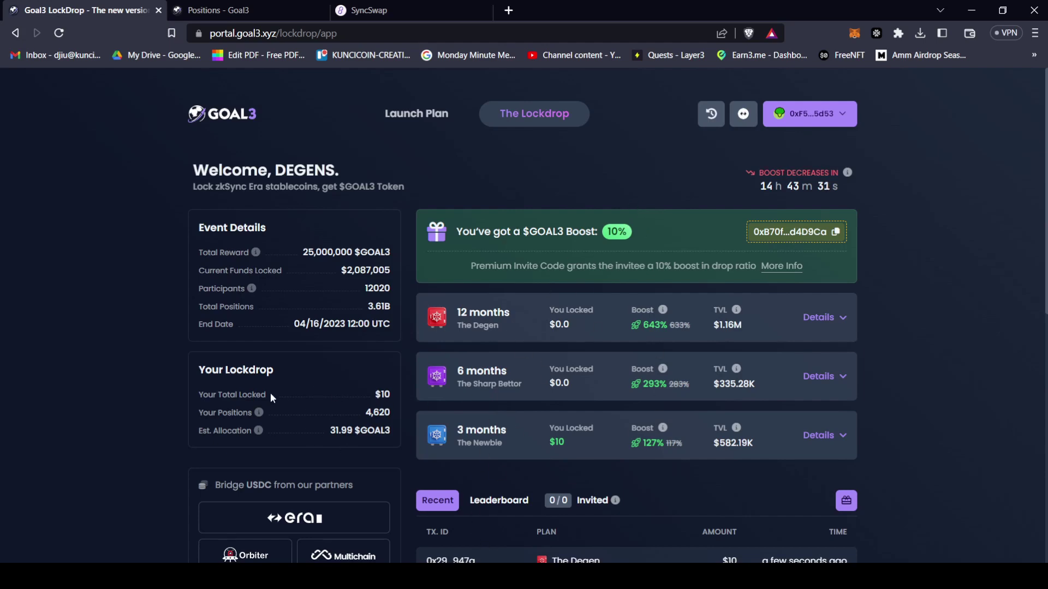
- Read the Goal3 documentation on positions and the $GOAL3 reward formula, and return to the Lockdrop page
{"action": "left_click", "coordinate": [310, 15]}
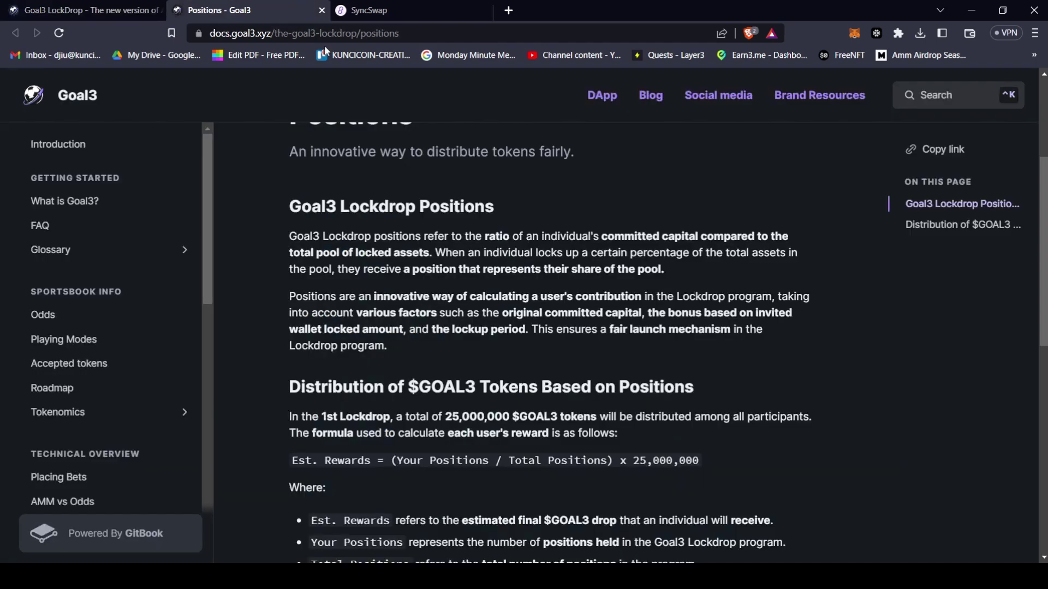
{"action": "scroll", "coordinate": [524, 254], "scroll_direction": "down", "scroll_amount": 4}
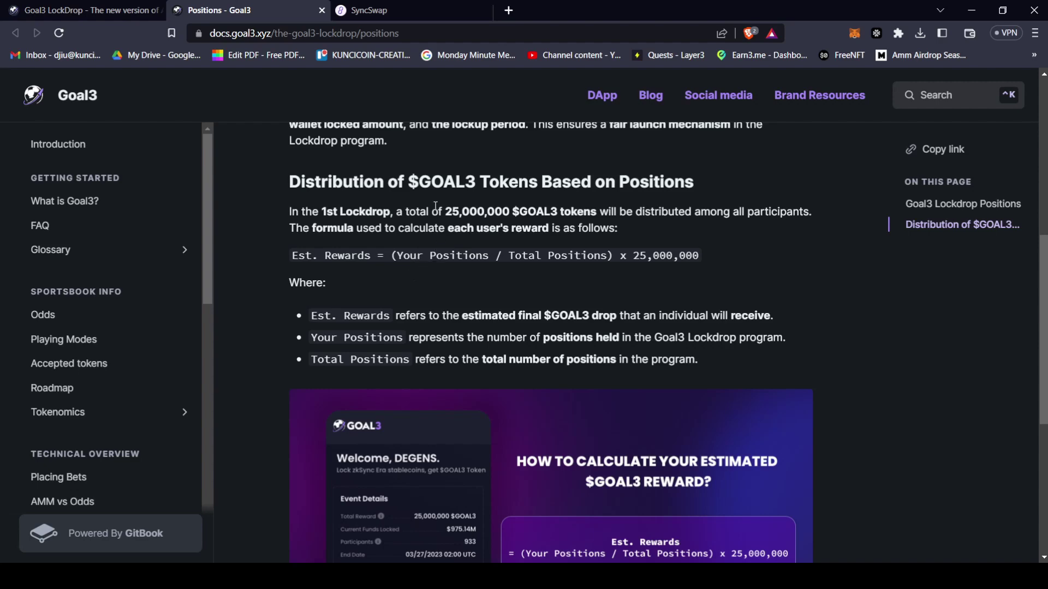
{"action": "scroll", "coordinate": [666, 194], "scroll_direction": "down", "scroll_amount": 1}
{"action": "scroll", "coordinate": [666, 194], "scroll_direction": "down", "scroll_amount": 1}
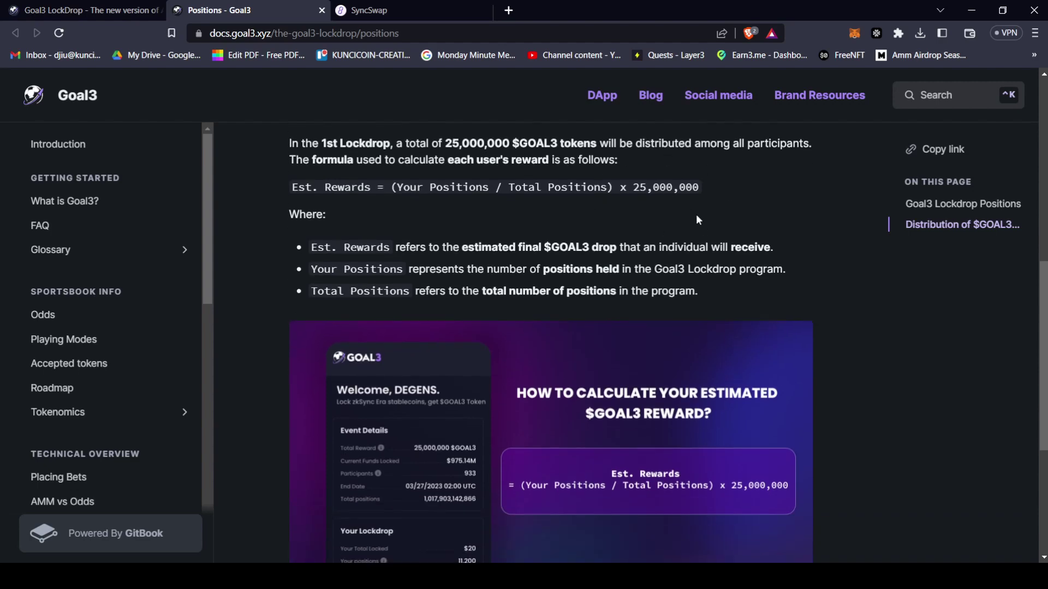
{"action": "scroll", "coordinate": [698, 217], "scroll_direction": "up", "scroll_amount": 4}
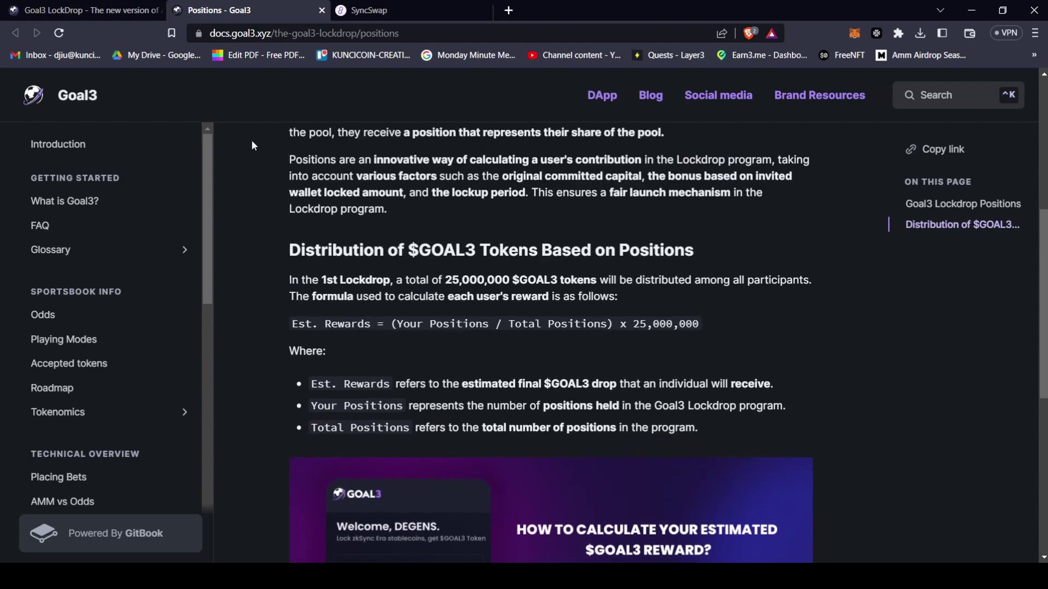
{"action": "left_click", "coordinate": [107, 18]}
{"action": "left_click", "coordinate": [212, 11]}
{"action": "left_click", "coordinate": [85, 8]}
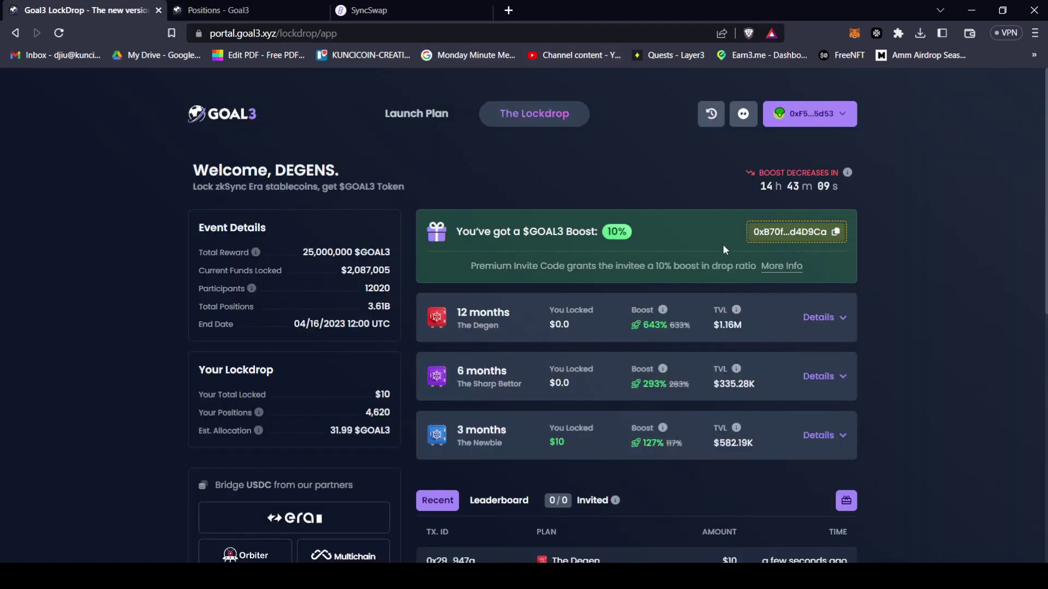
- View the SyncSwap swap page, and switch to the Yunepto YouTube channel in a new tab to browse its community posts
{"action": "left_click", "coordinate": [377, 10]}
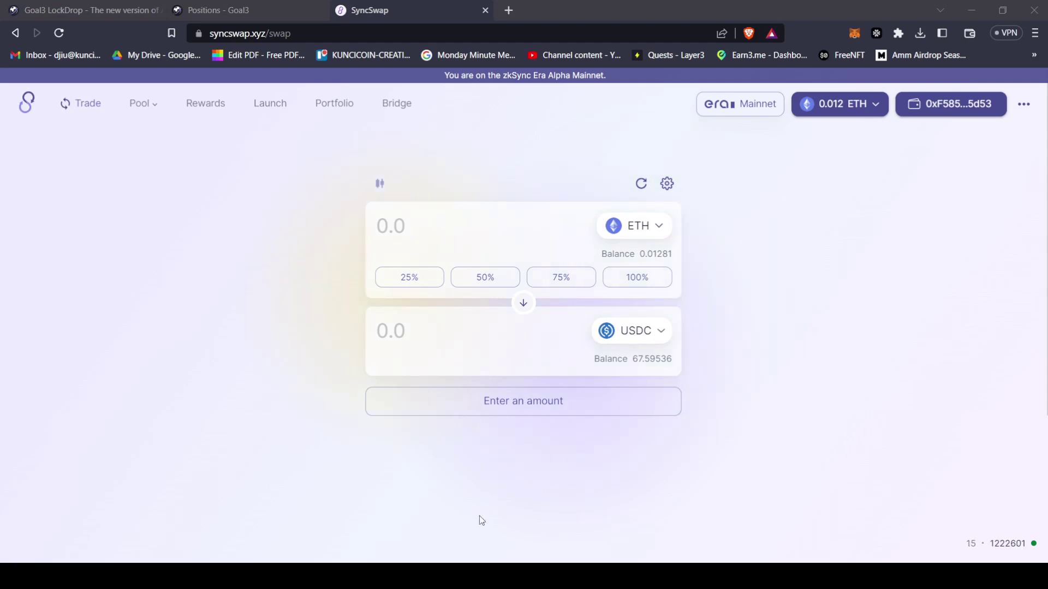
{"action": "left_click", "coordinate": [508, 11]}
{"action": "left_click", "coordinate": [571, 55]}
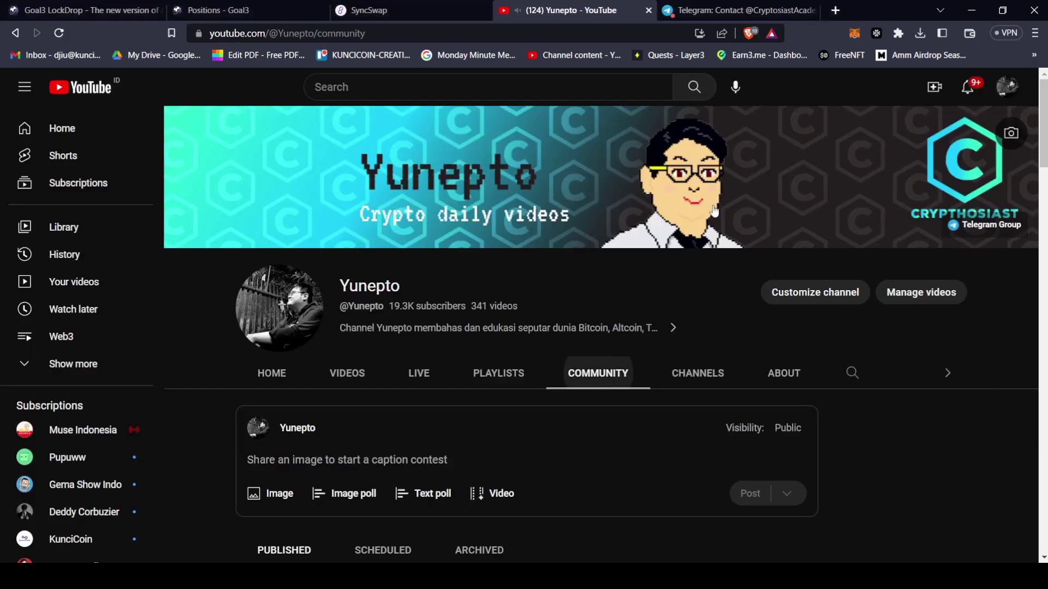
{"action": "scroll", "coordinate": [597, 274], "scroll_direction": "down", "scroll_amount": 7}
{"action": "scroll", "coordinate": [592, 224], "scroll_direction": "up", "scroll_amount": 1}
{"action": "scroll", "coordinate": [608, 274], "scroll_direction": "down", "scroll_amount": 5}
{"action": "scroll", "coordinate": [603, 246], "scroll_direction": "up", "scroll_amount": 10}
{"action": "scroll", "coordinate": [556, 272], "scroll_direction": "down", "scroll_amount": 1}
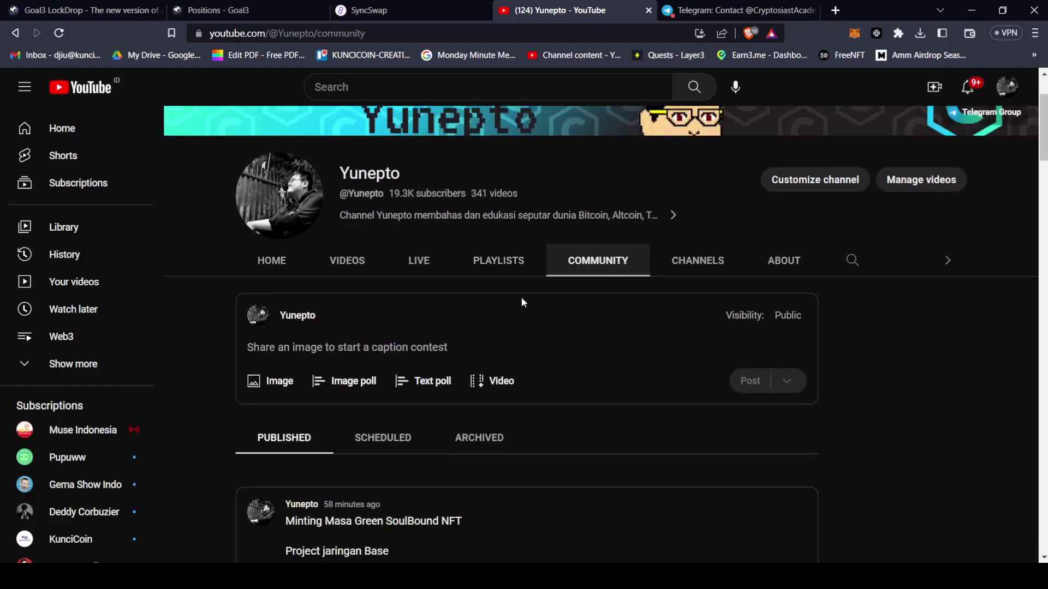
{"action": "scroll", "coordinate": [525, 268], "scroll_direction": "down", "scroll_amount": 1}
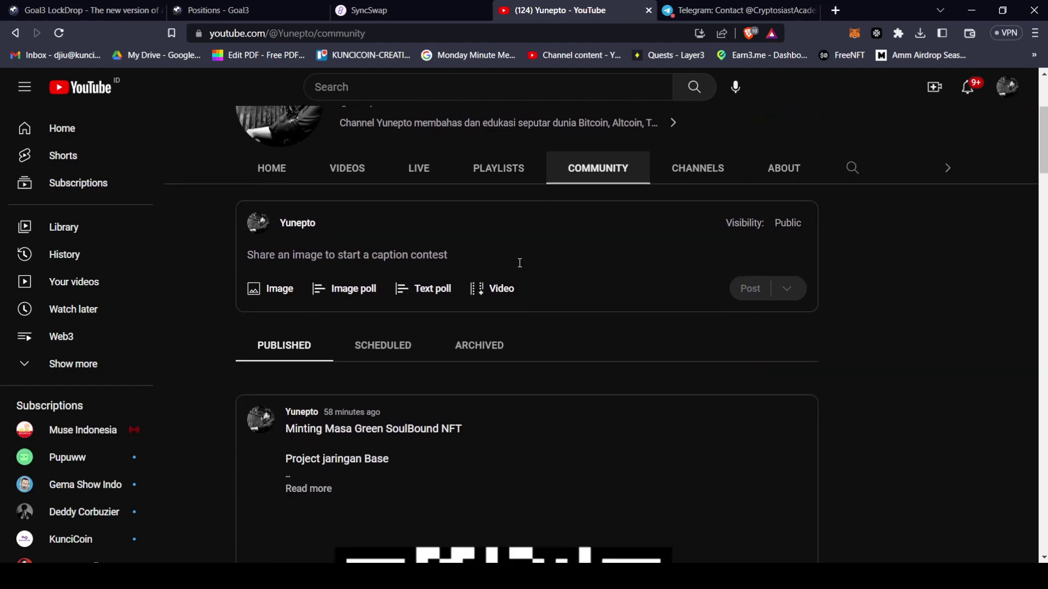
{"action": "scroll", "coordinate": [387, 329], "scroll_direction": "down", "scroll_amount": 4}
{"action": "scroll", "coordinate": [304, 332], "scroll_direction": "up", "scroll_amount": 6}
{"action": "scroll", "coordinate": [565, 231], "scroll_direction": "down", "scroll_amount": 8}
{"action": "scroll", "coordinate": [583, 272], "scroll_direction": "down", "scroll_amount": 3}
{"action": "scroll", "coordinate": [584, 306], "scroll_direction": "up", "scroll_amount": 10}
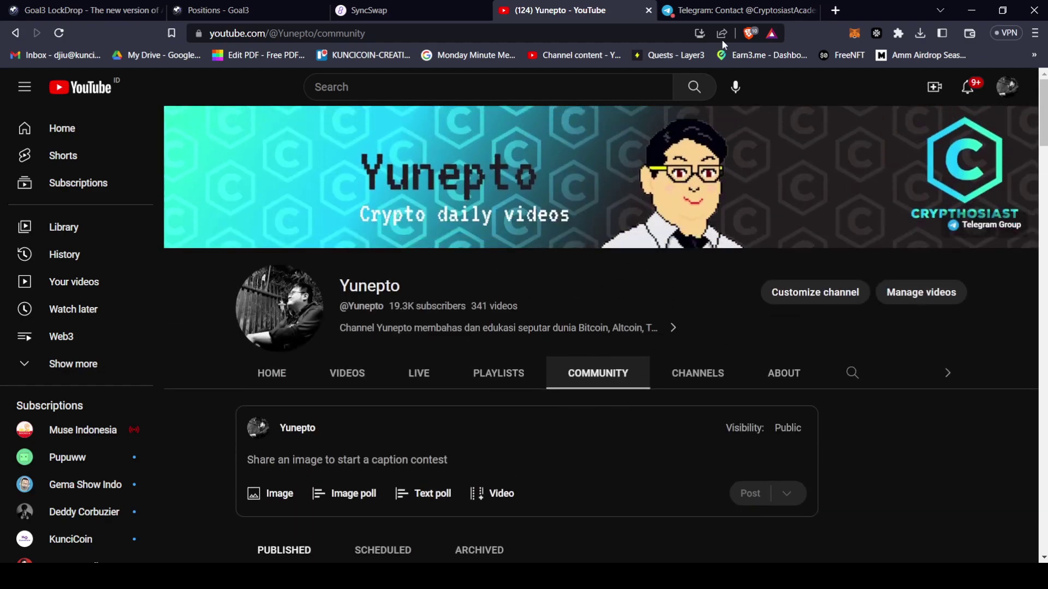
- View the Cryptosiast Academy group page on Telegram
{"action": "left_click", "coordinate": [734, 10]}
{"action": "left_click", "coordinate": [643, 147]}
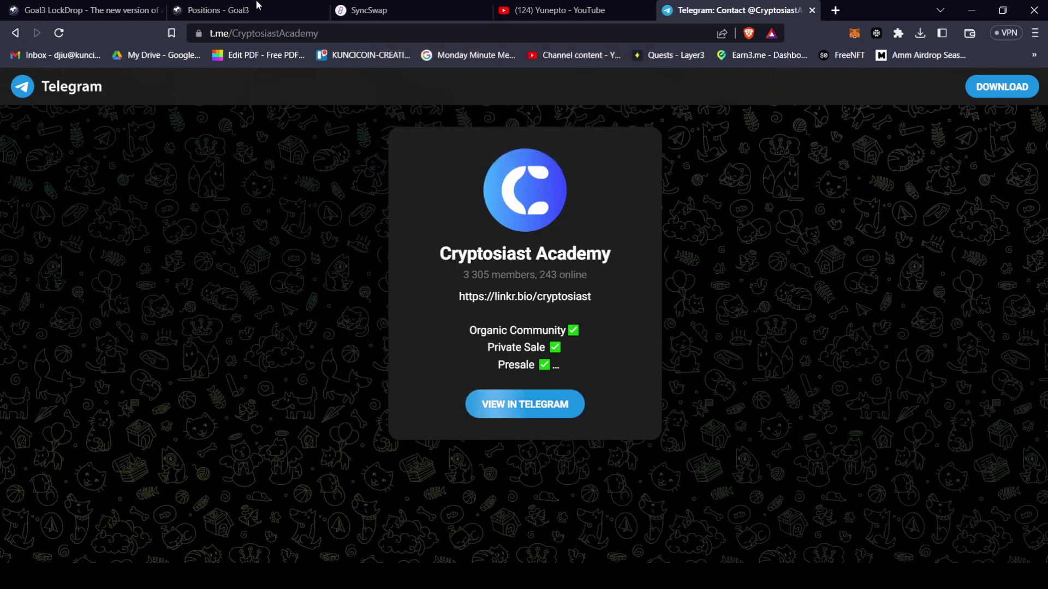